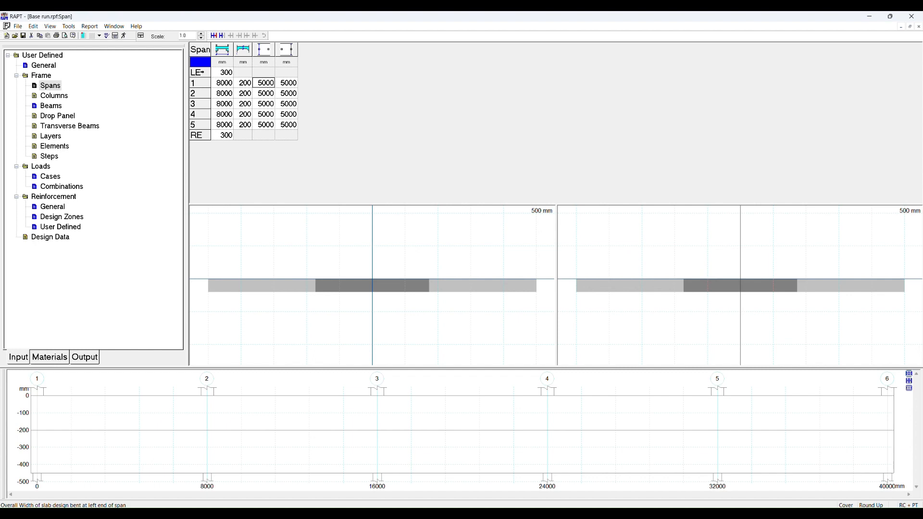
Change the left end row of the spans grid to a left cantilever and set its length to 1000 mm
click(201, 72)
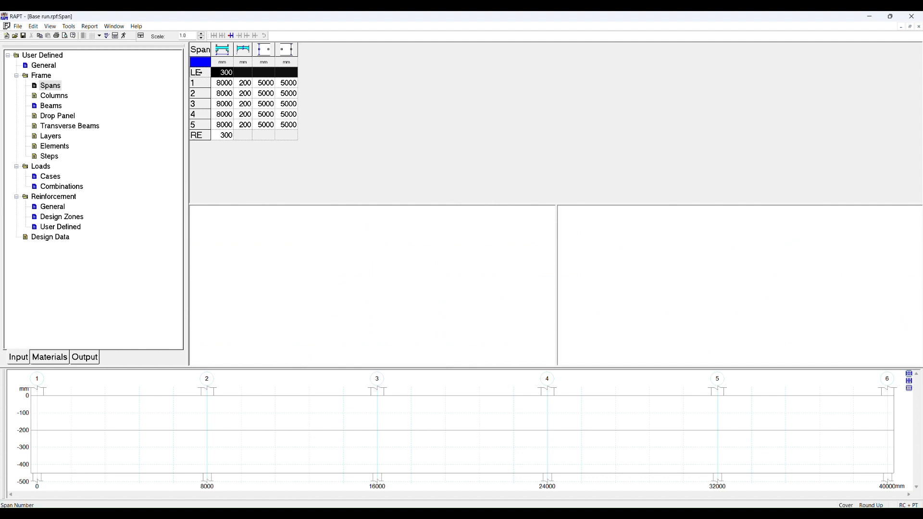
right_click(197, 73)
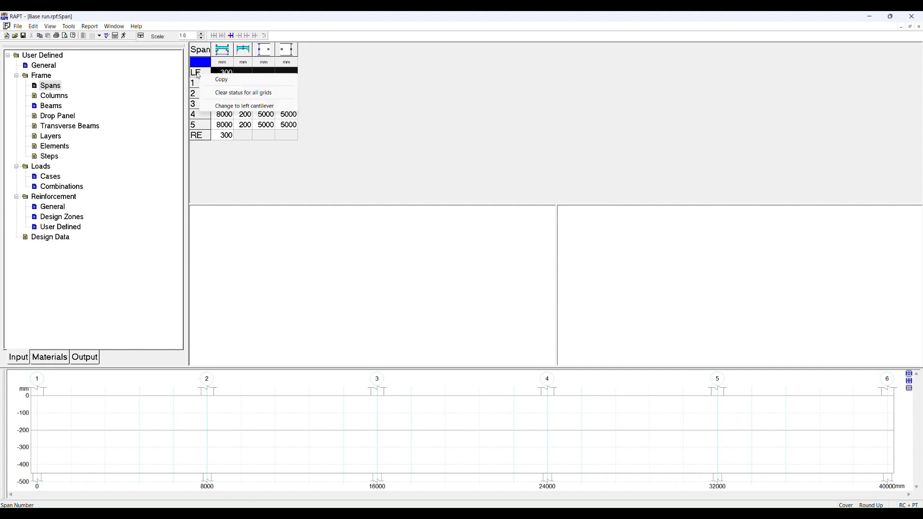
right_click(197, 73)
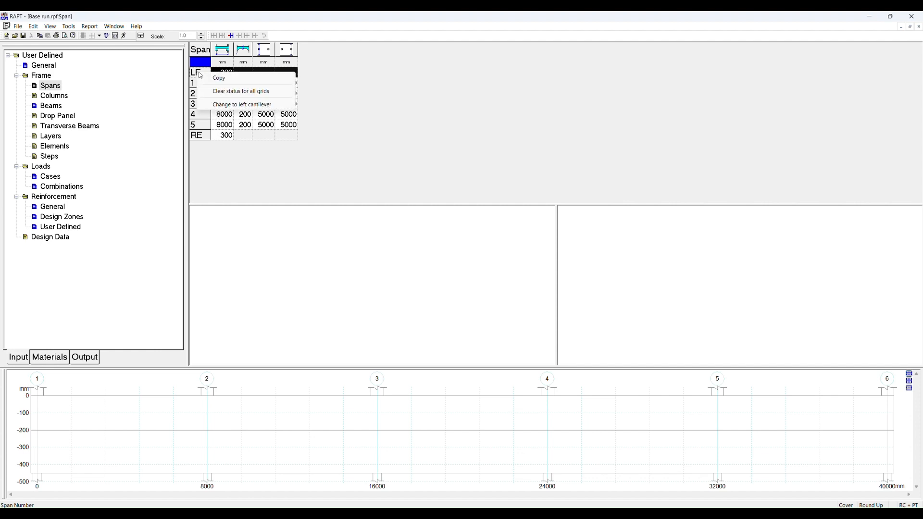
click(239, 105)
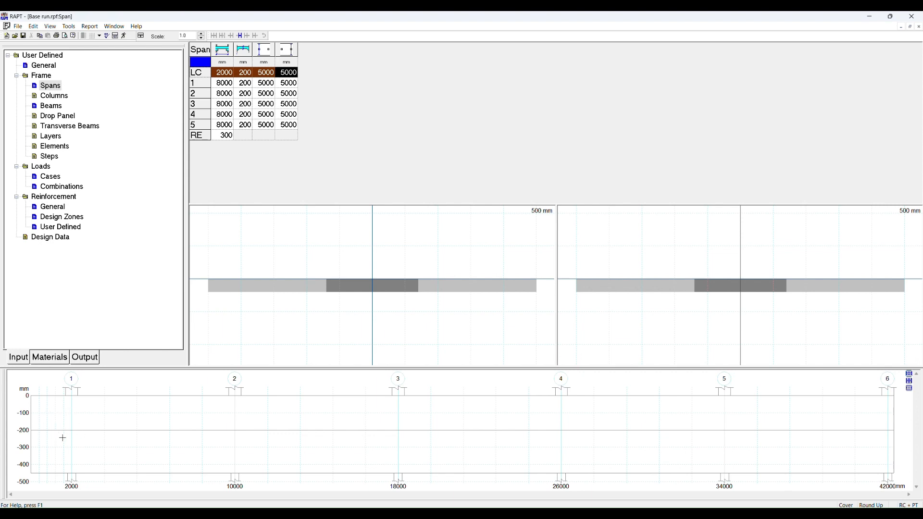
click(227, 72)
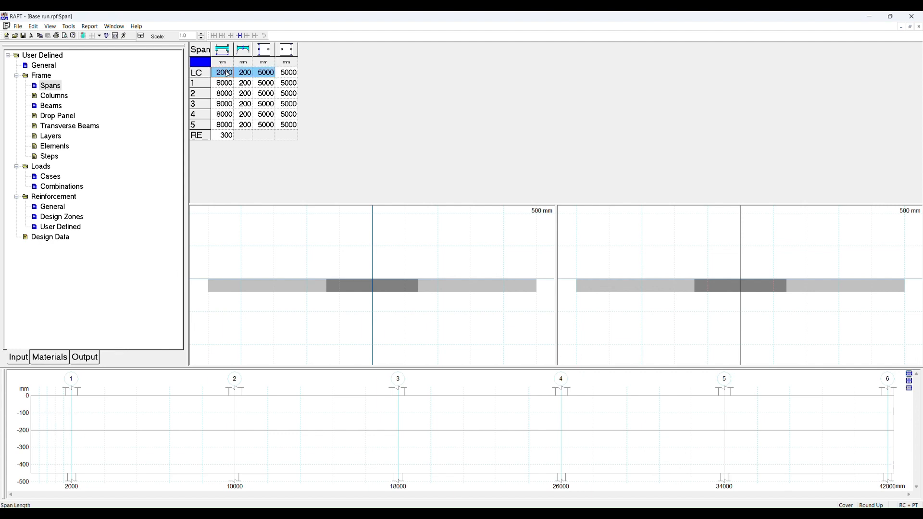
text(1000)
key(Return)
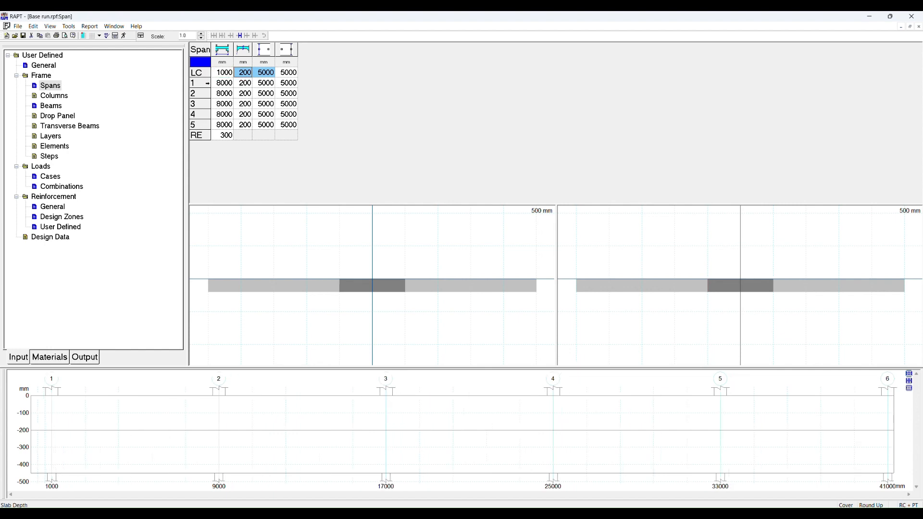
Convert the left cantilever back to a left end and set its length to 2000 mm
click(203, 72)
right_click(203, 72)
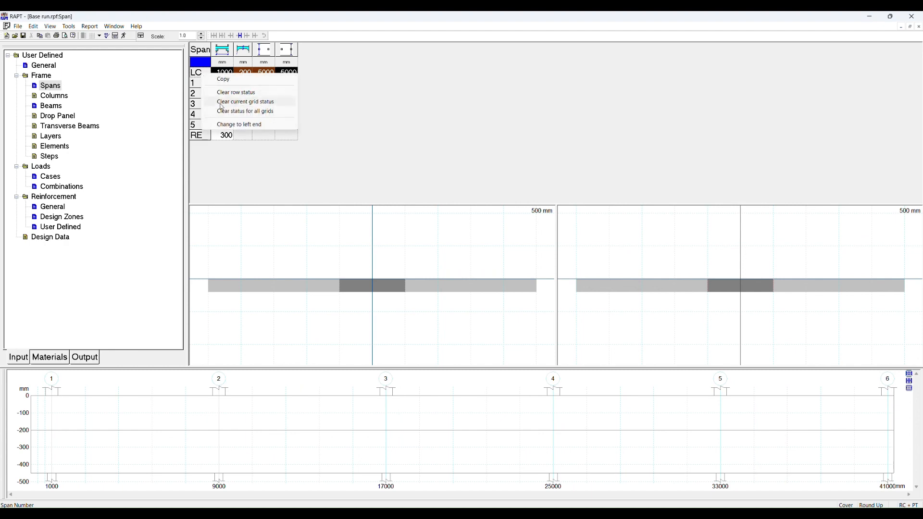
click(240, 124)
text(2000)
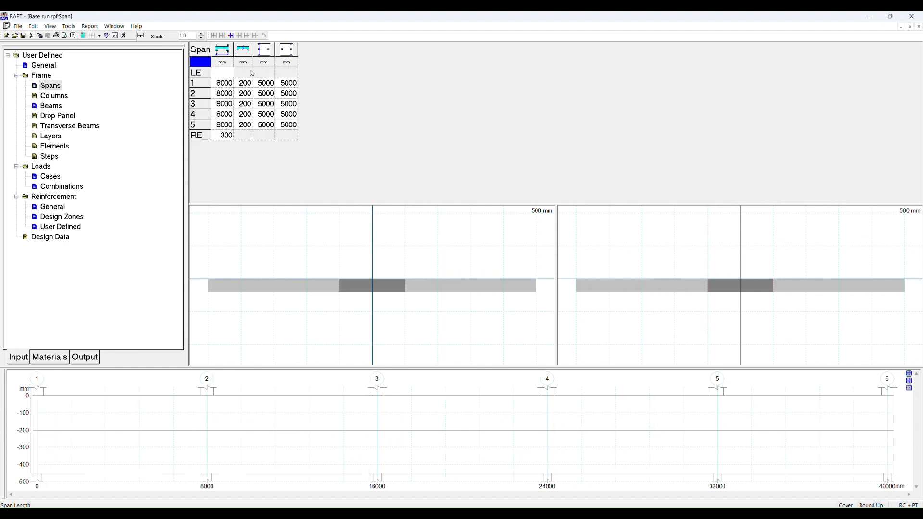
key(Return)
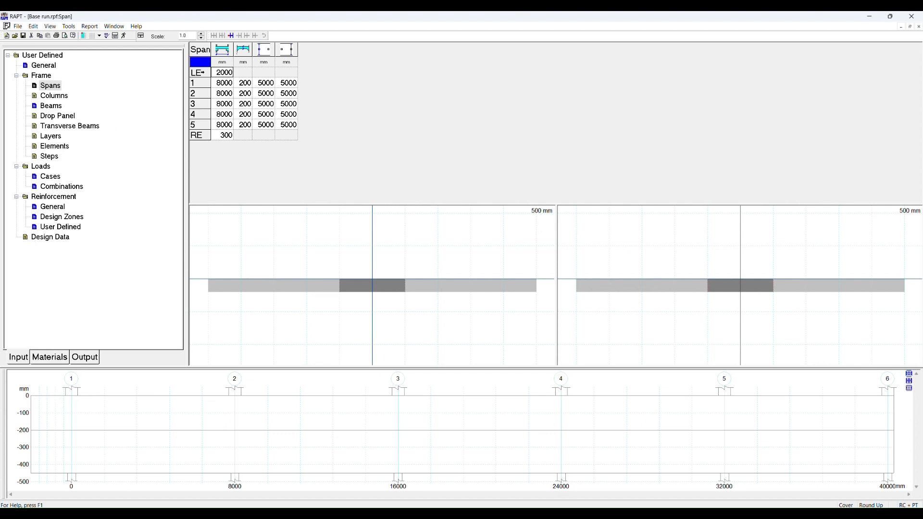
Switch the left end to a left cantilever once more, and return it to a plain left end
right_click(202, 72)
click(222, 90)
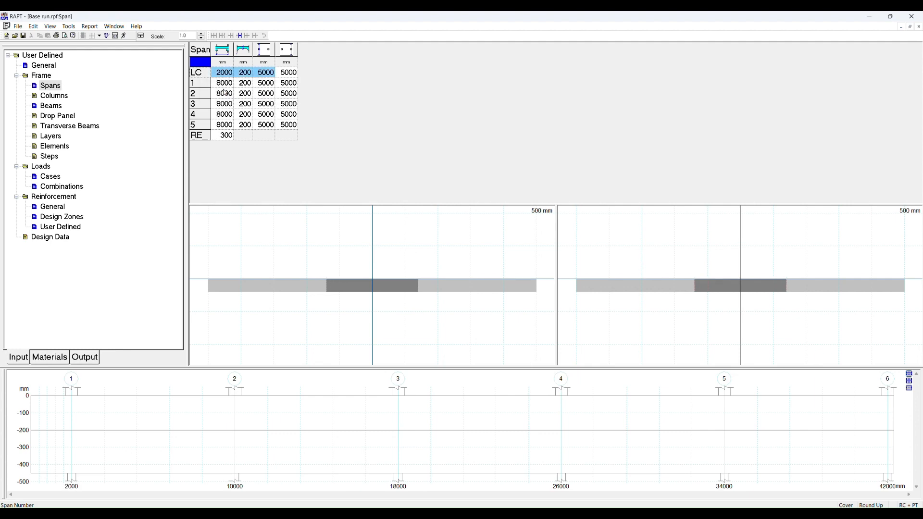
right_click(205, 71)
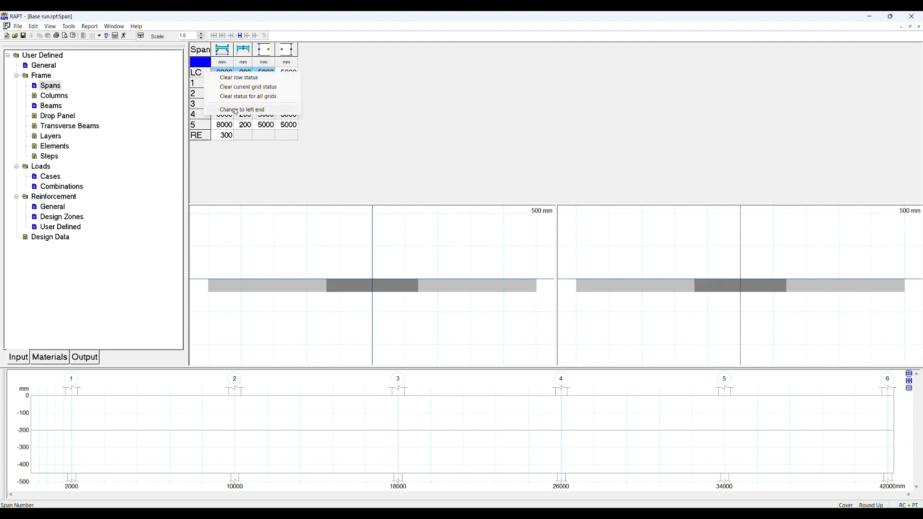
click(226, 111)
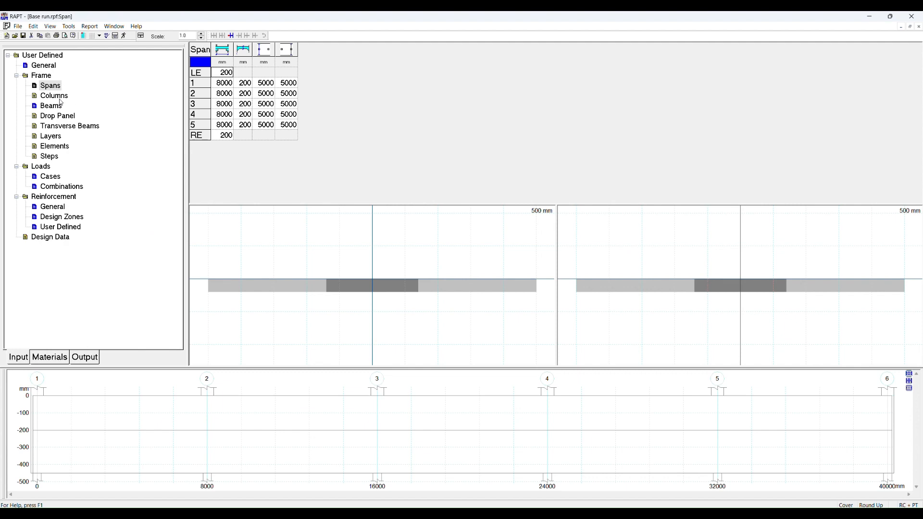
Add one span before span 2
click(202, 93)
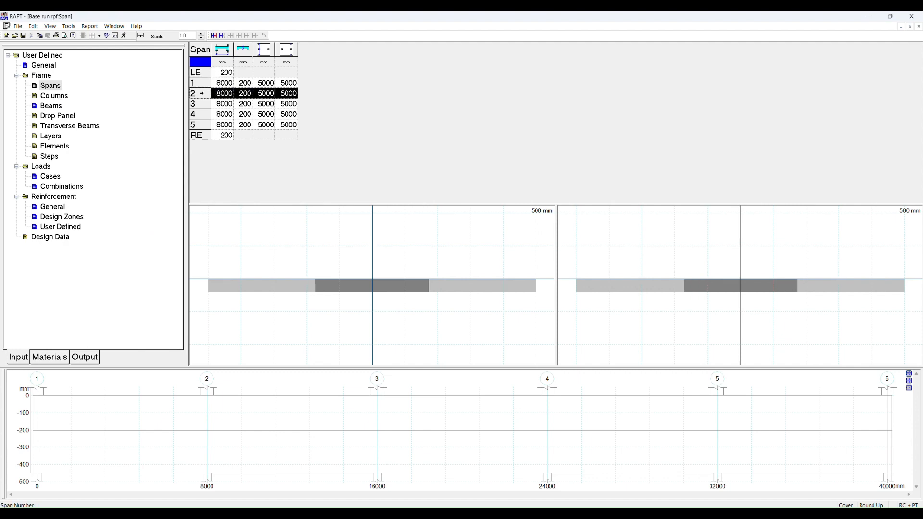
right_click(202, 94)
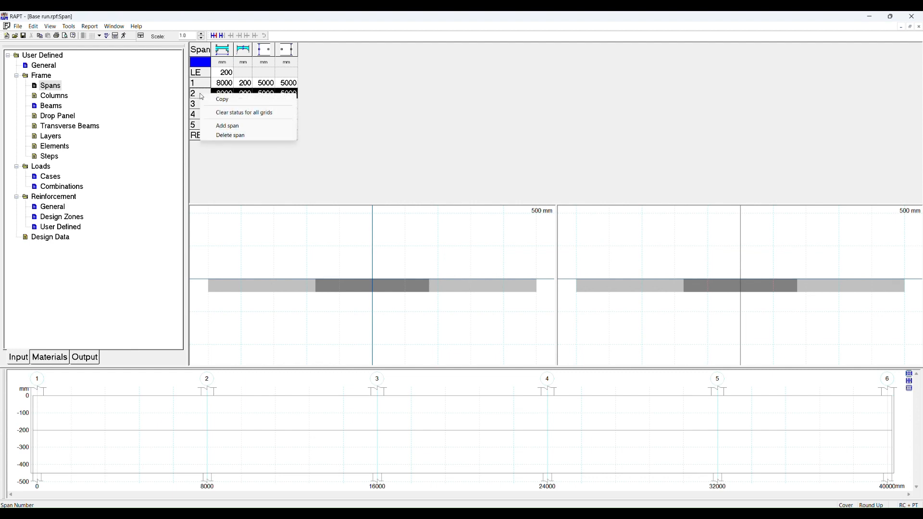
click(229, 126)
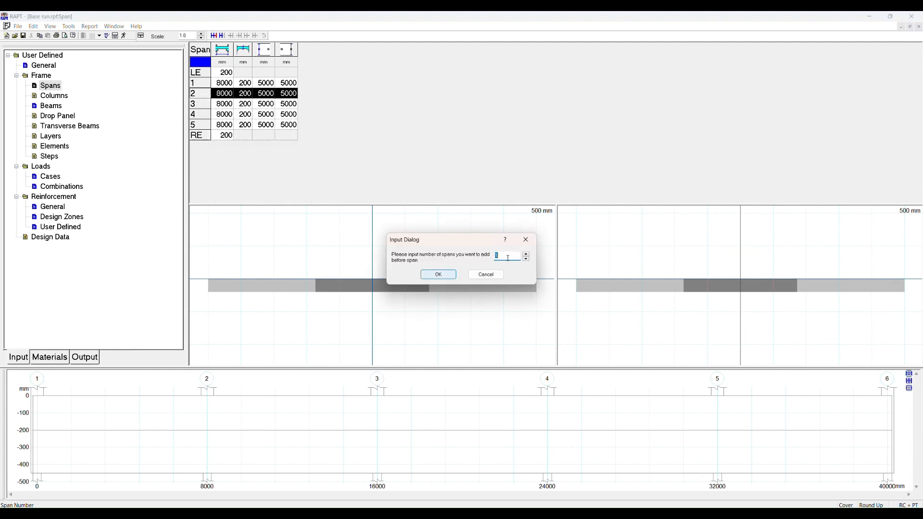
click(438, 275)
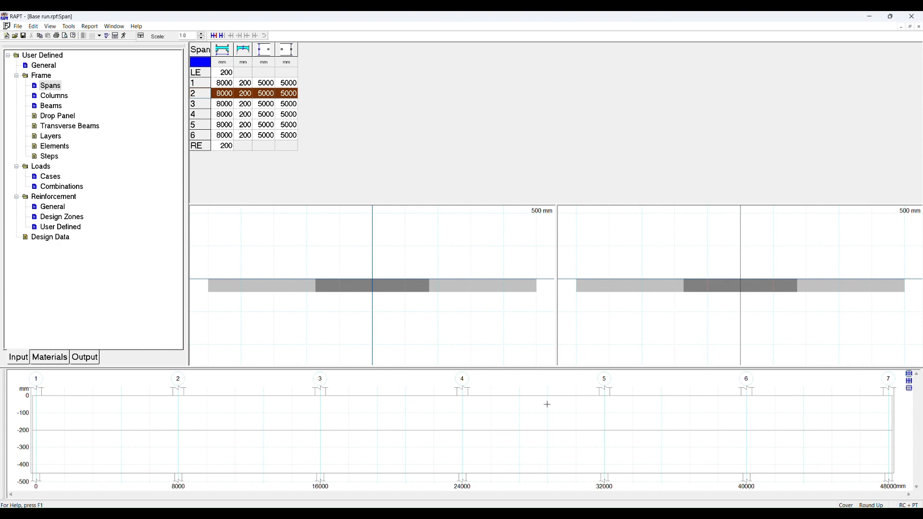
Delete span 2 together with the column at its right end
right_click(200, 94)
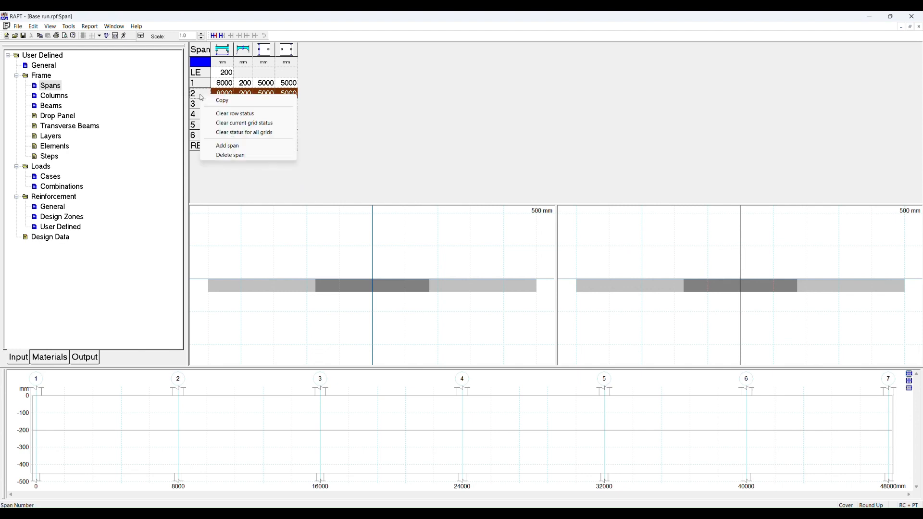
click(234, 155)
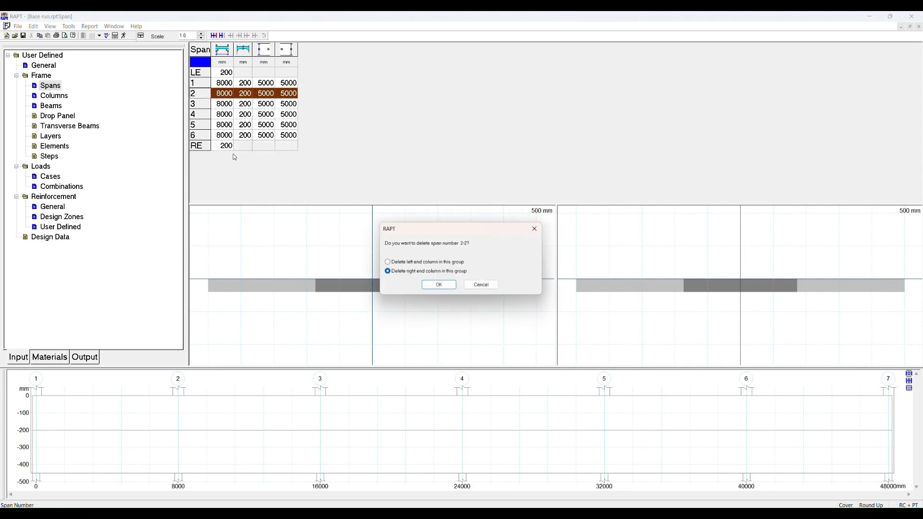
click(438, 286)
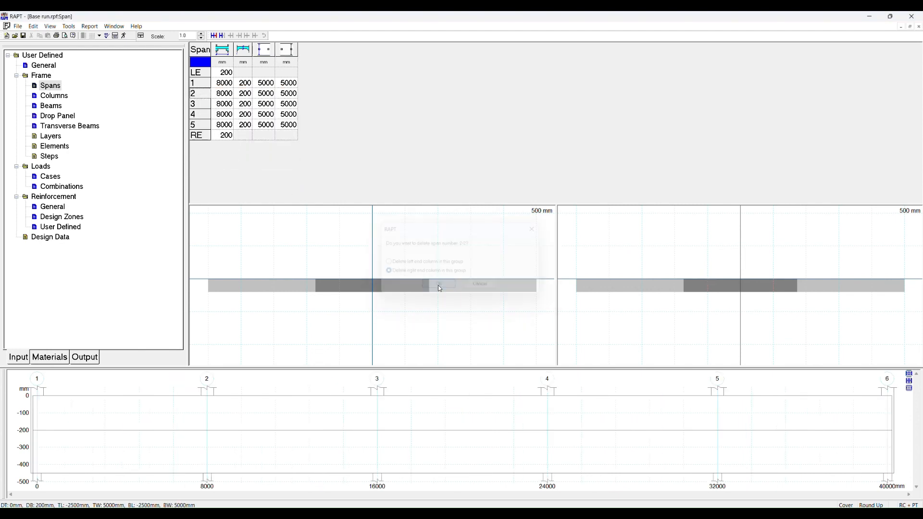
Open the Columns input and label the six column grid references A, B, C, D, E and F
click(53, 97)
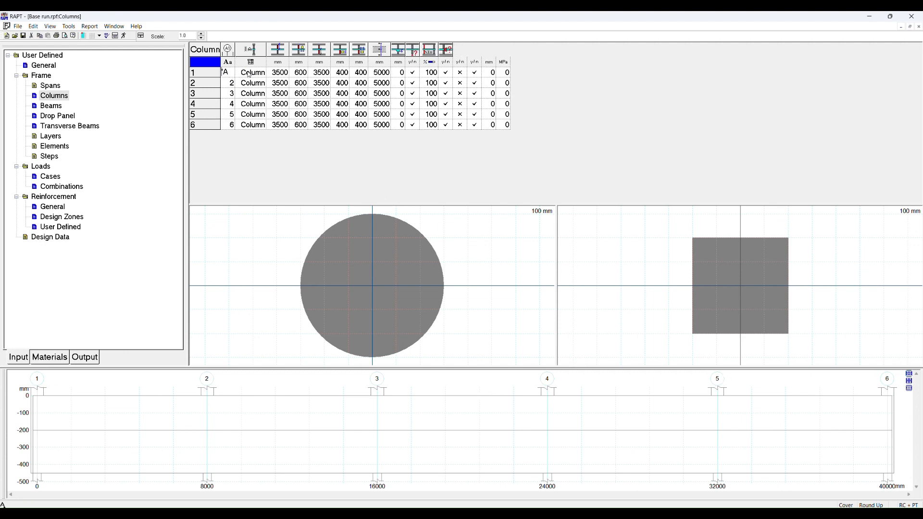
text(A)
key(Return)
text(B)
key(Return)
text(C)
key(Return)
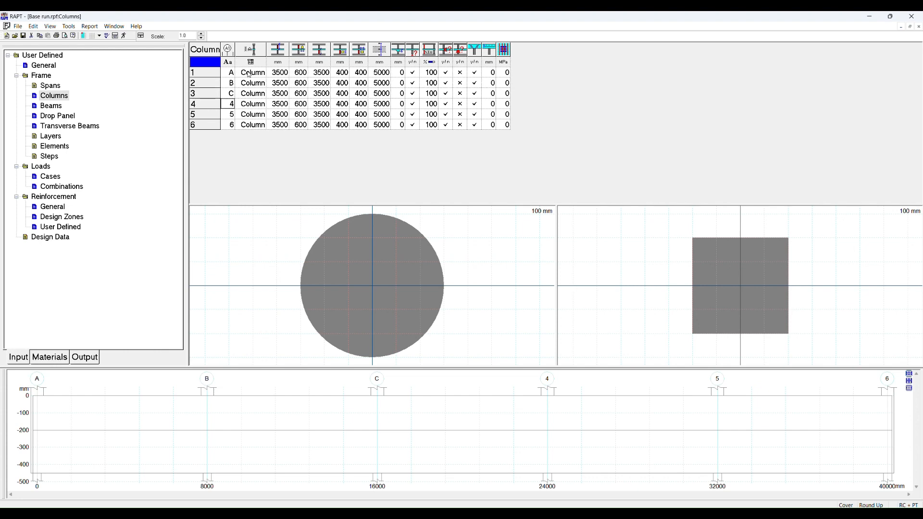
text(D)
key(Return)
text(E)
key(Return)
text(F)
key(Return)
Relabel the six column grid references as 1, 2, 3, 4, 5 and 6
text(1)
key(Tab)
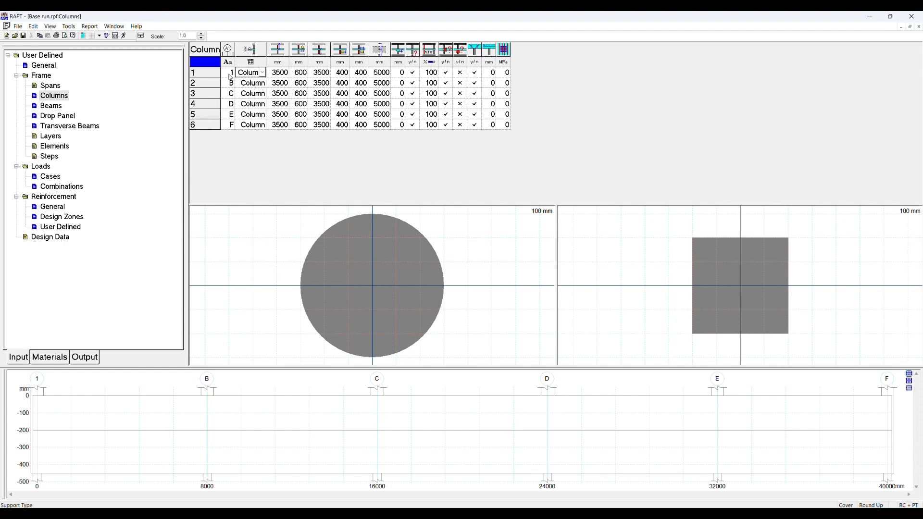
key(Return)
text(2)
key(Return)
text(3)
key(Return)
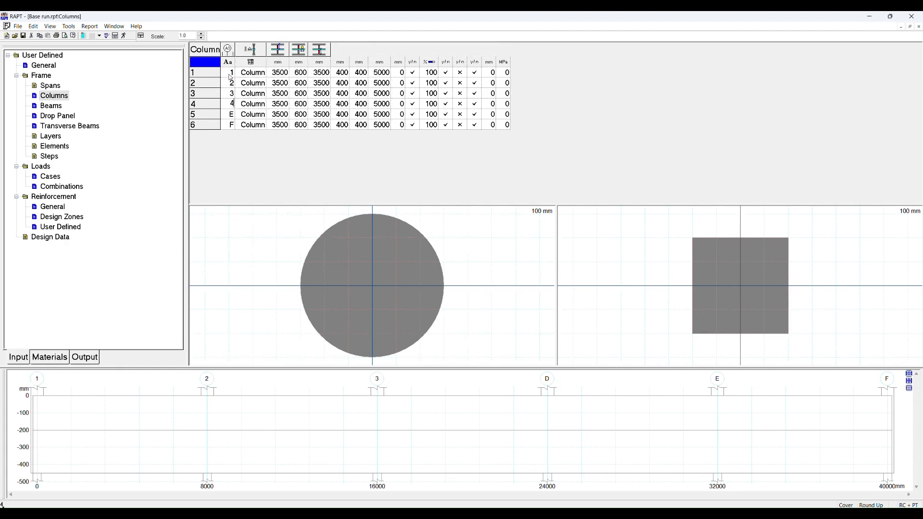
text(4)
key(Return)
key(shift+Tab)
text(5)
key(Return)
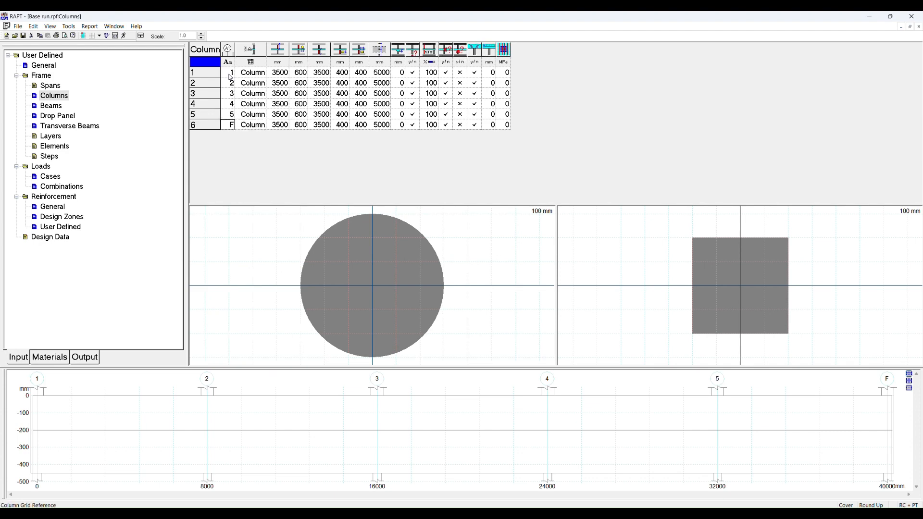
text(6)
key(Return)
Review the support type options for column 1, keeping the Column type
key(Up)
key(Up)
key(Up)
key(Up)
key(Up)
click(262, 72)
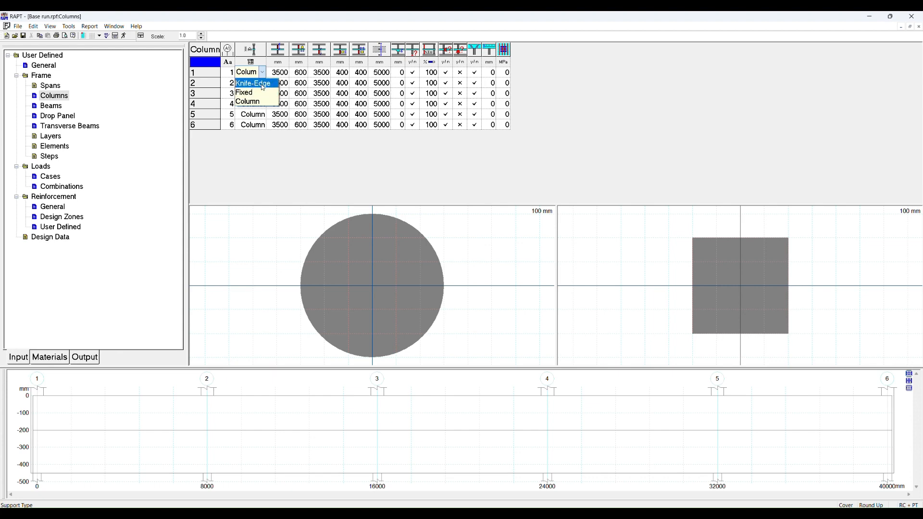
click(252, 73)
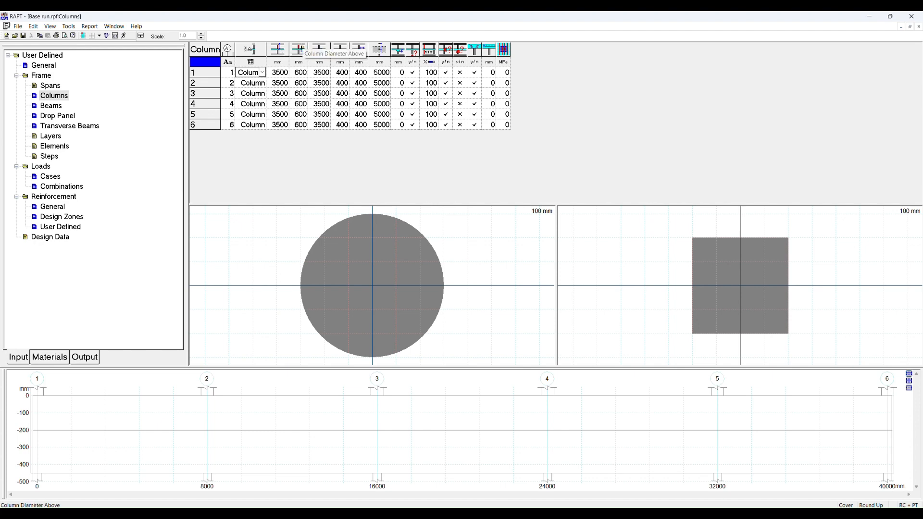
Make column 1 above the slab rectangular by setting its diameter to 0 and both plan dimensions to 600 mm
click(301, 72)
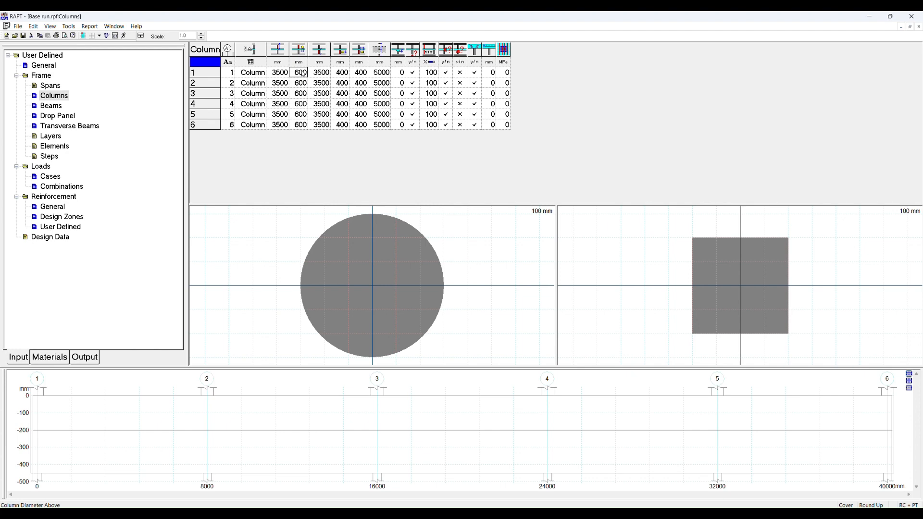
text(0)
key(Tab)
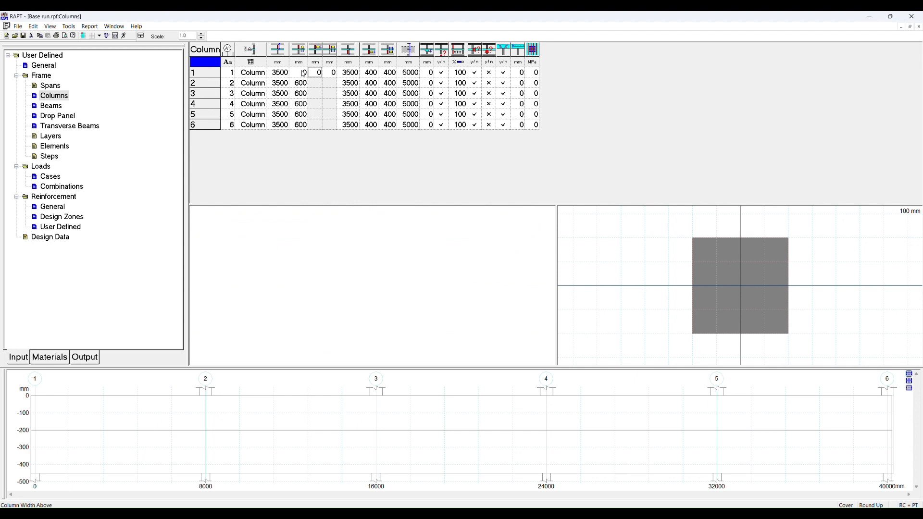
text(600)
key(Tab)
text(600)
key(Tab)
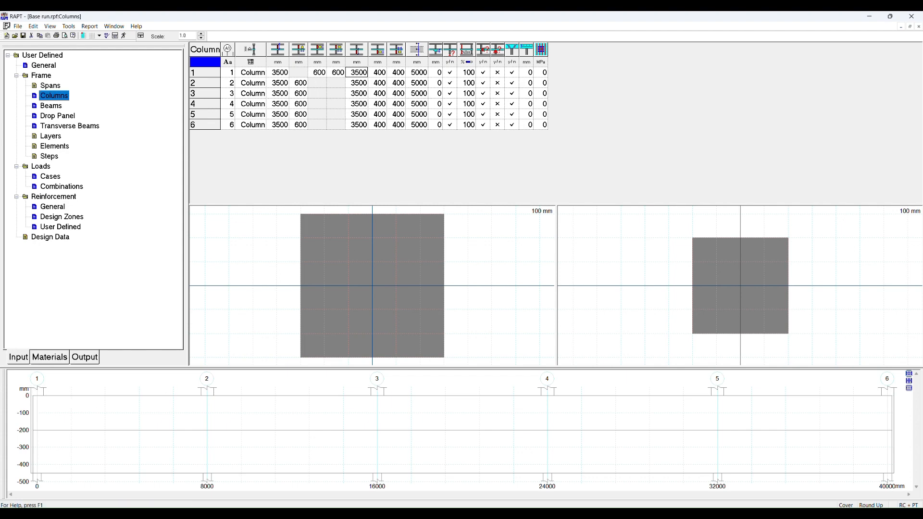
Show the frame in plan view and restore column 1 above the slab to a circular section of 600 mm diameter
click(909, 388)
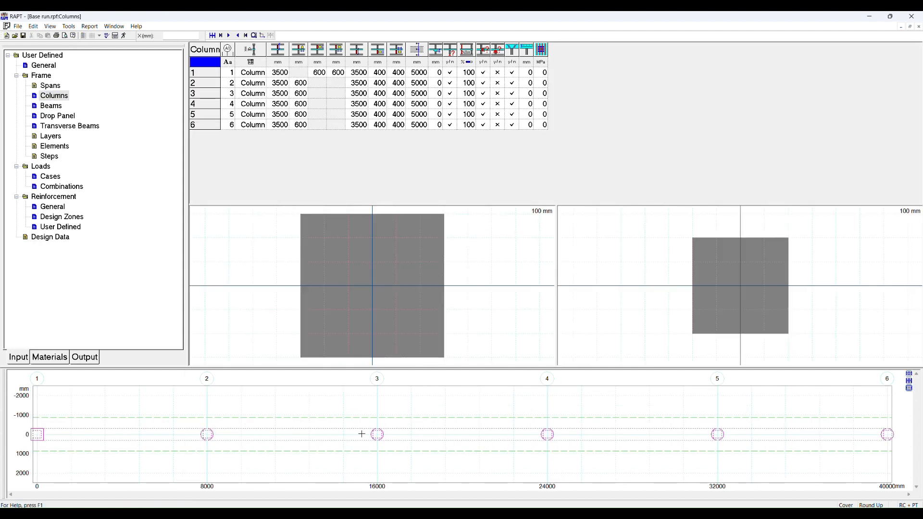
click(308, 74)
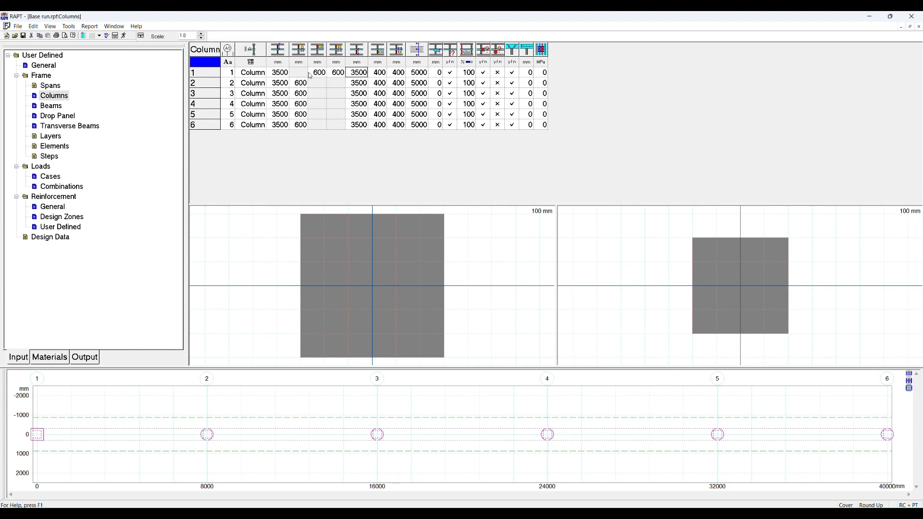
click(310, 74)
text(0)
key(Return)
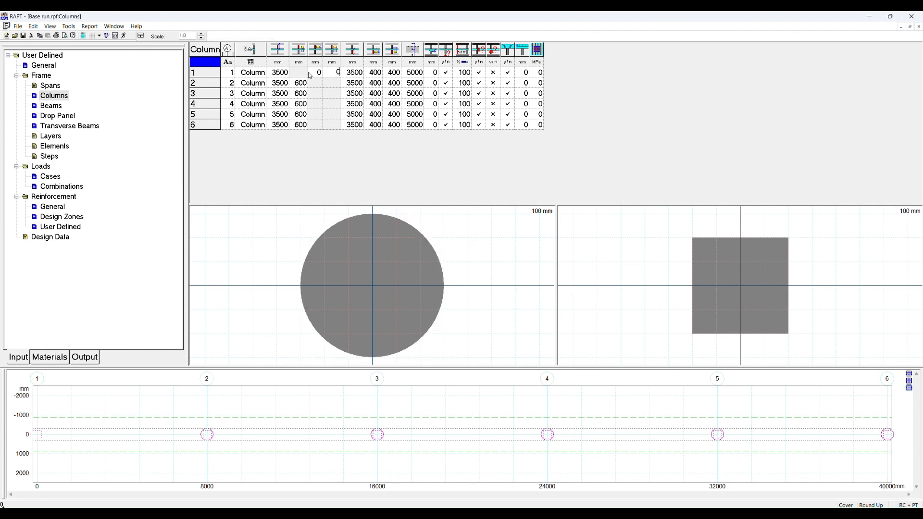
text(60)
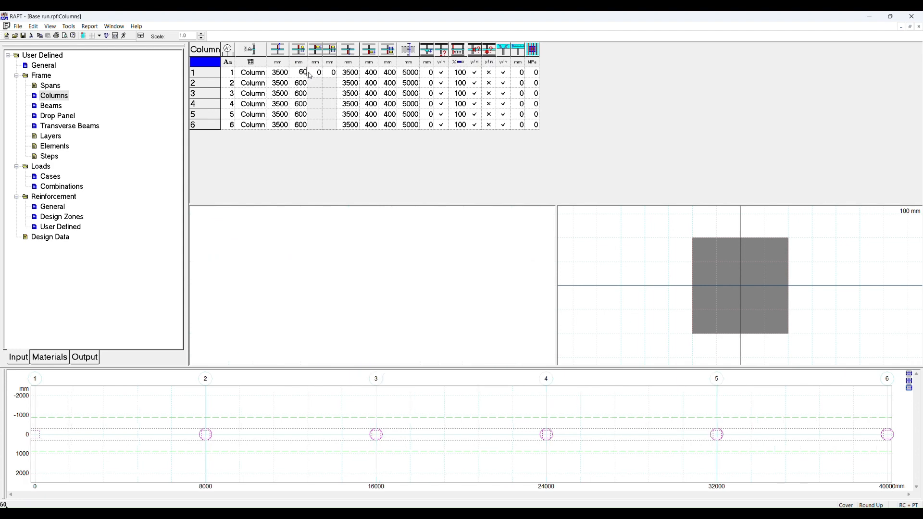
text(0)
key(Return)
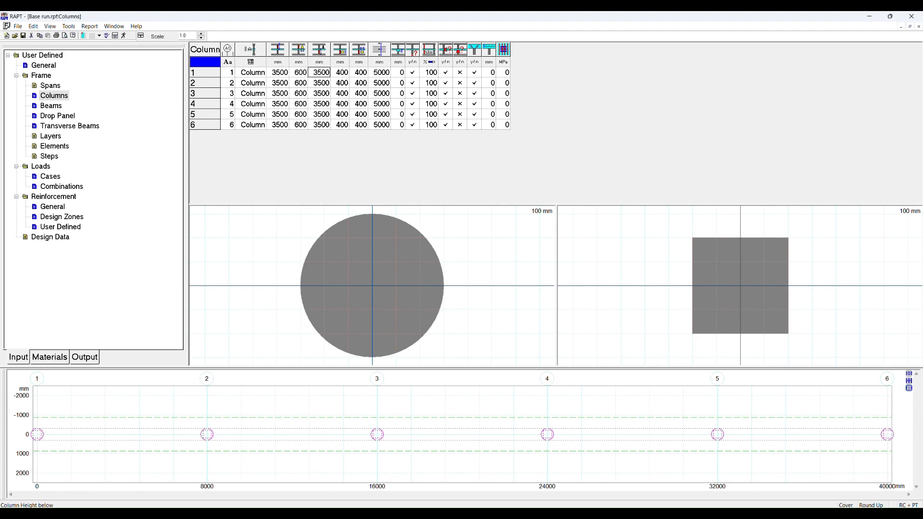
Highlight the height, width and length inputs for the columns below the slab in turn
click(322, 47)
click(339, 47)
click(357, 47)
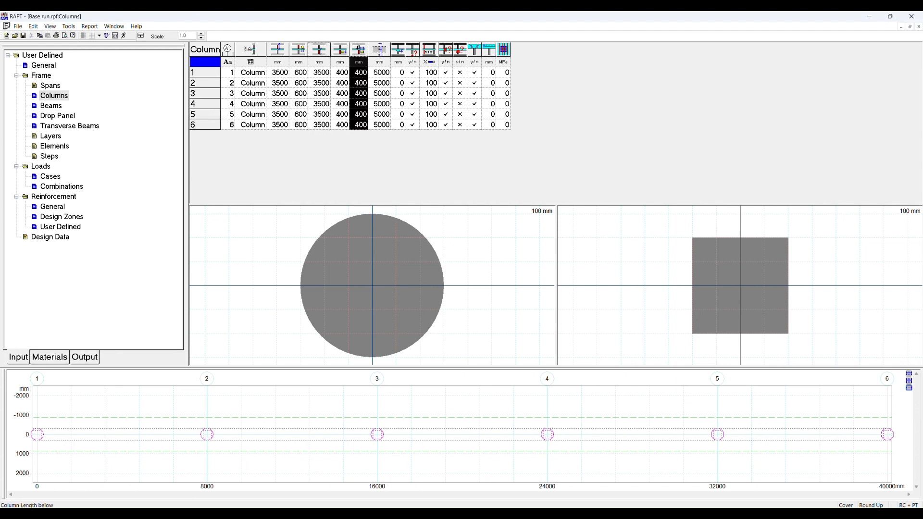
Highlight the transverse column spacing and capital depth inputs, and set the capital depth at column 2 to 500 mm
click(380, 49)
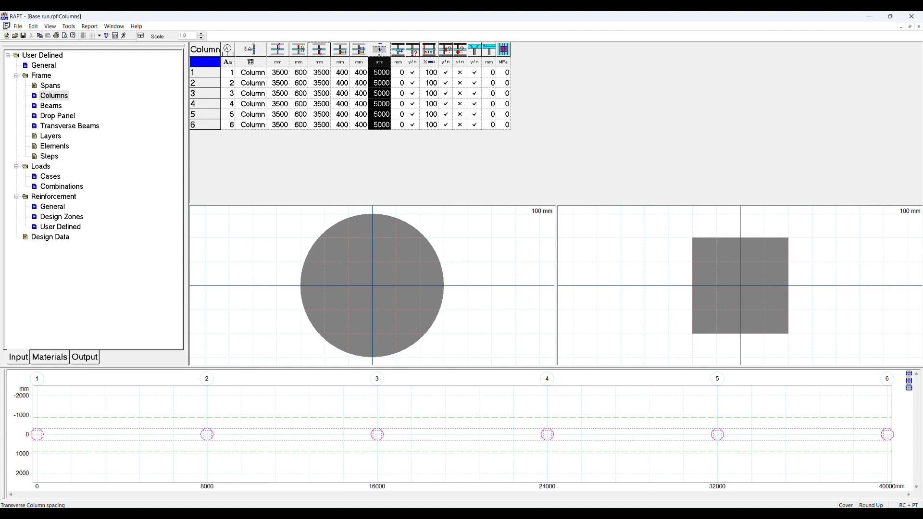
click(399, 50)
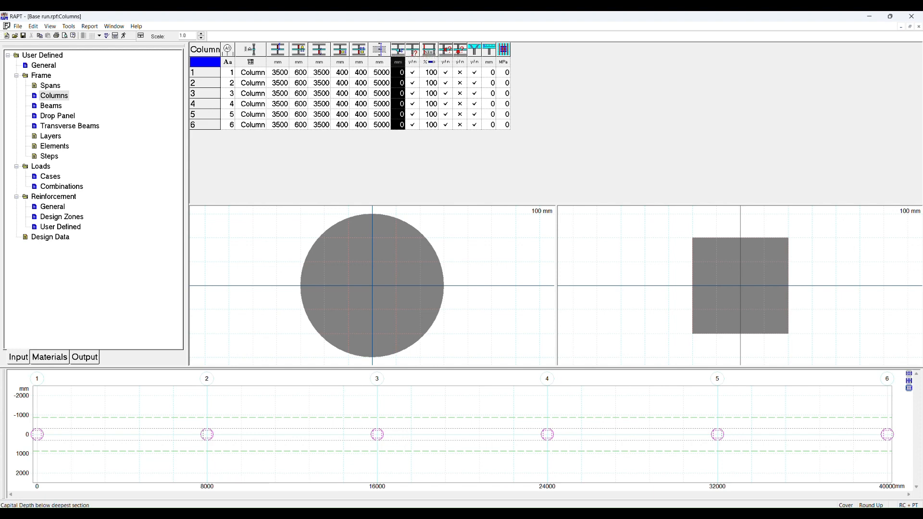
click(401, 83)
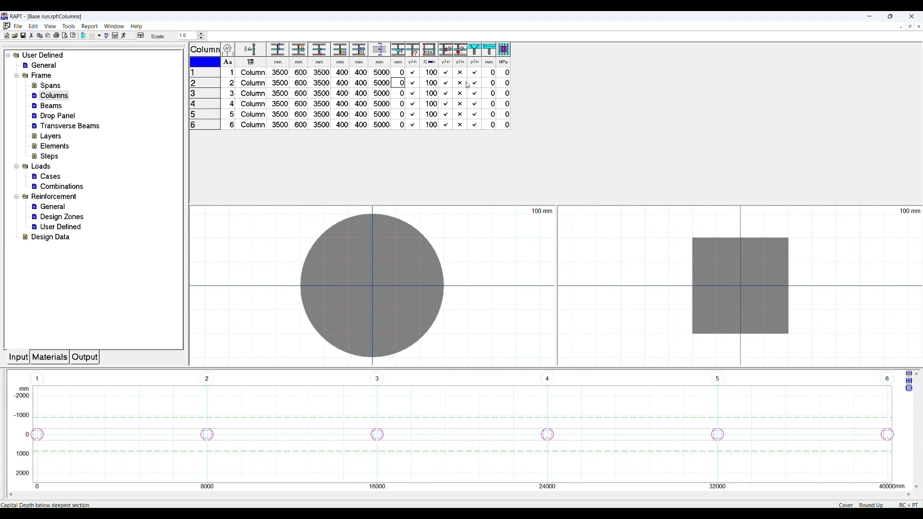
text(100)
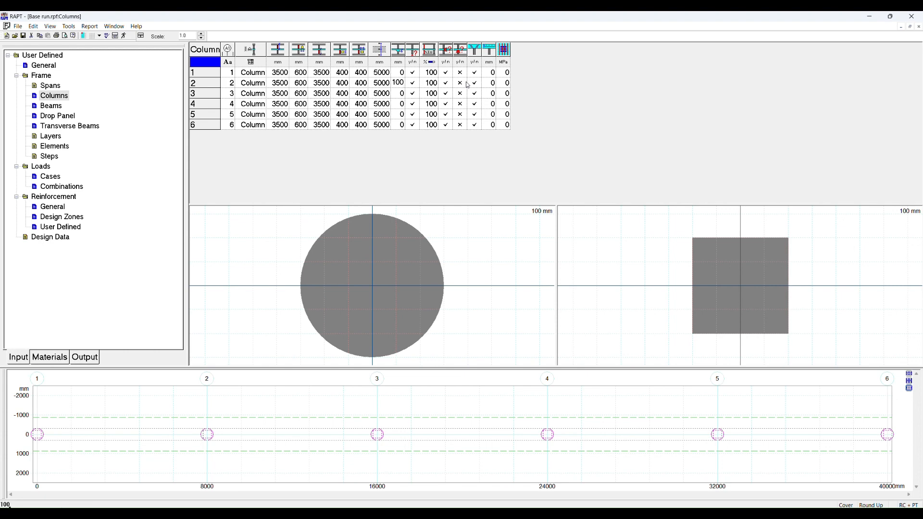
key(BackSpace)
key(BackSpace)
key(BackSpace)
text(500)
key(Tab)
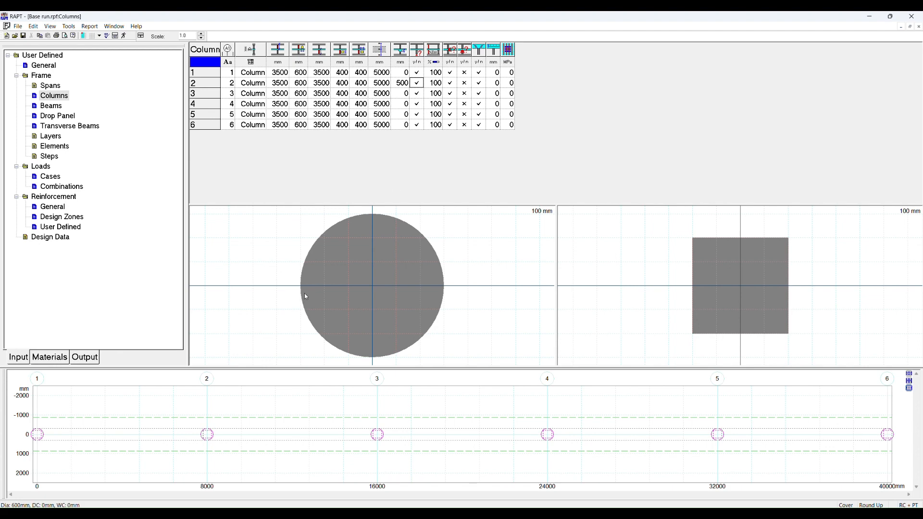
Examine the capital at column 2 by cutting a section there and showing the frame in elevation
mouse_move(328, 293)
click(206, 428)
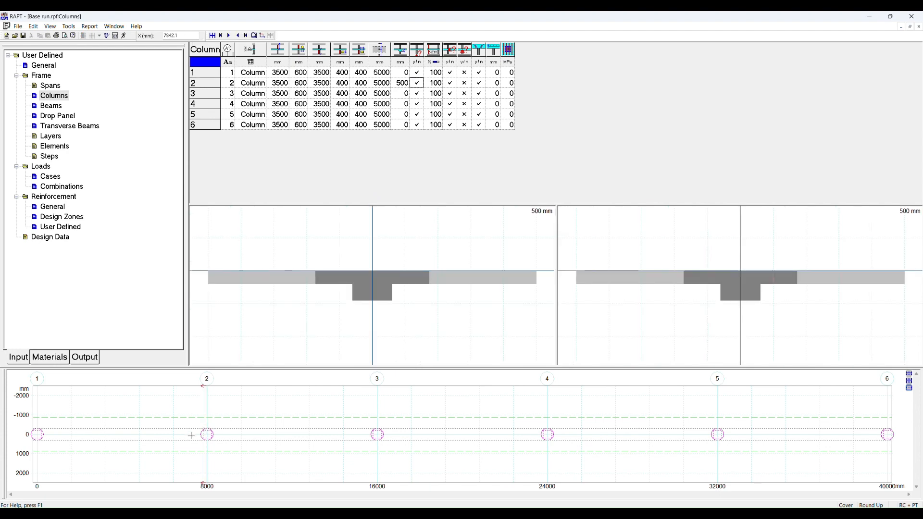
click(909, 381)
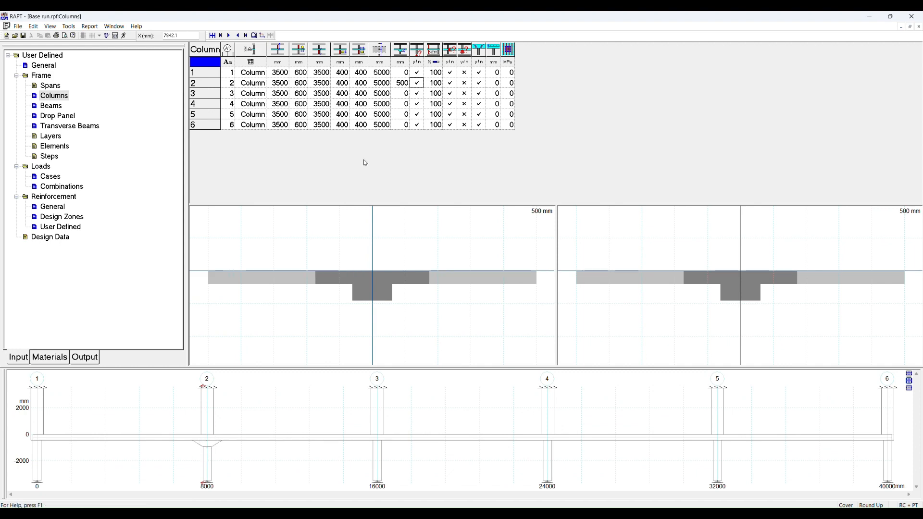
Reset the capital depth at column 2 to 0
click(402, 83)
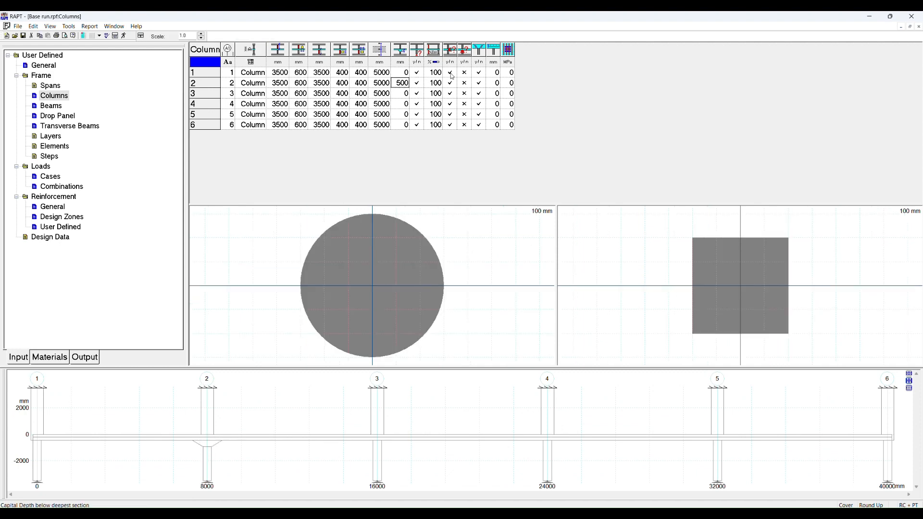
text(0)
key(Tab)
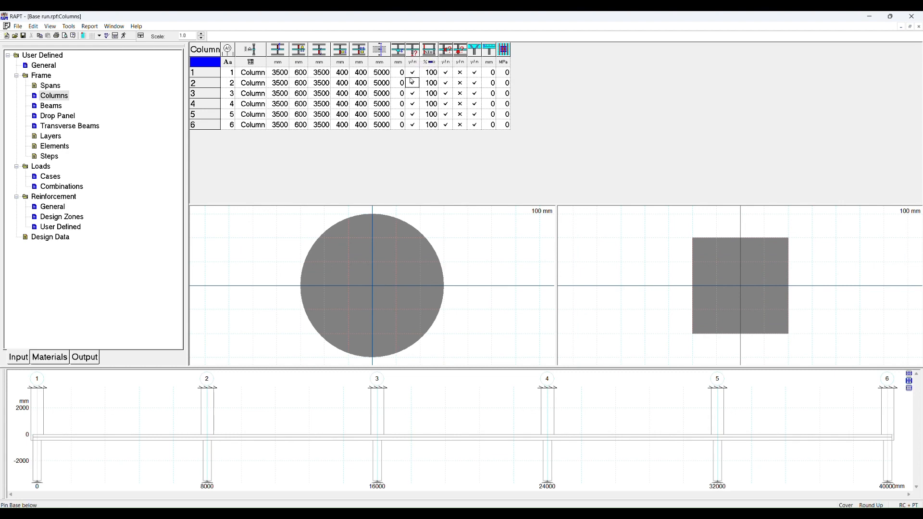
Turn off the pinned base below the slab for all six columns
click(413, 75)
click(414, 83)
click(413, 94)
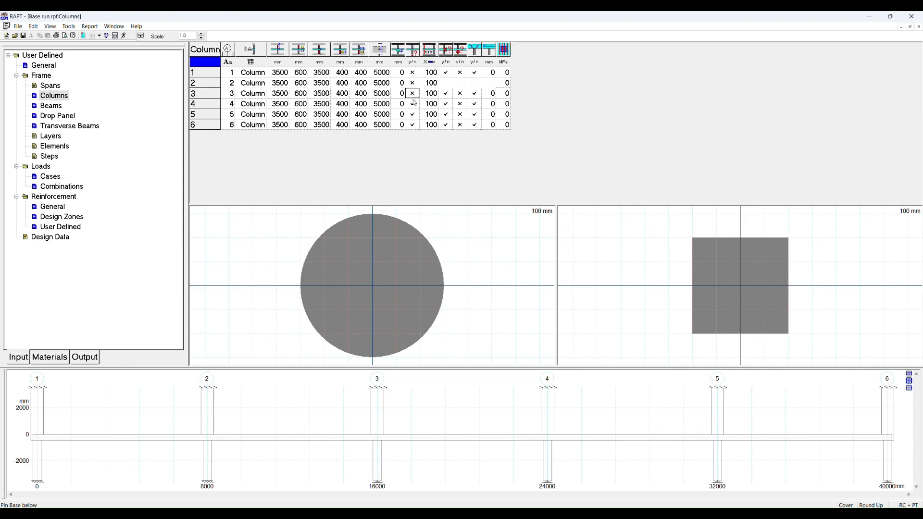
click(414, 104)
click(413, 114)
click(412, 126)
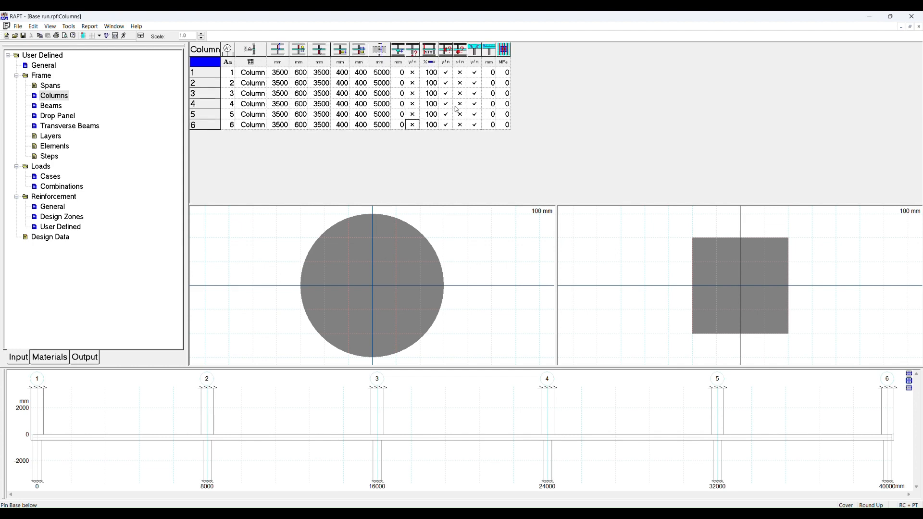
Highlight the remaining column inputs in turn, including column shortening restraint, punching shear check and transverse effective depth difference
click(433, 73)
click(445, 49)
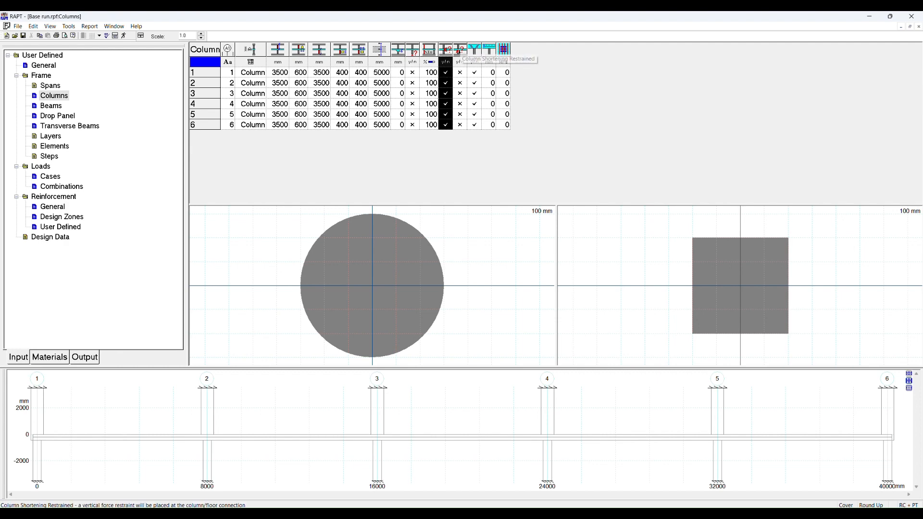
click(459, 50)
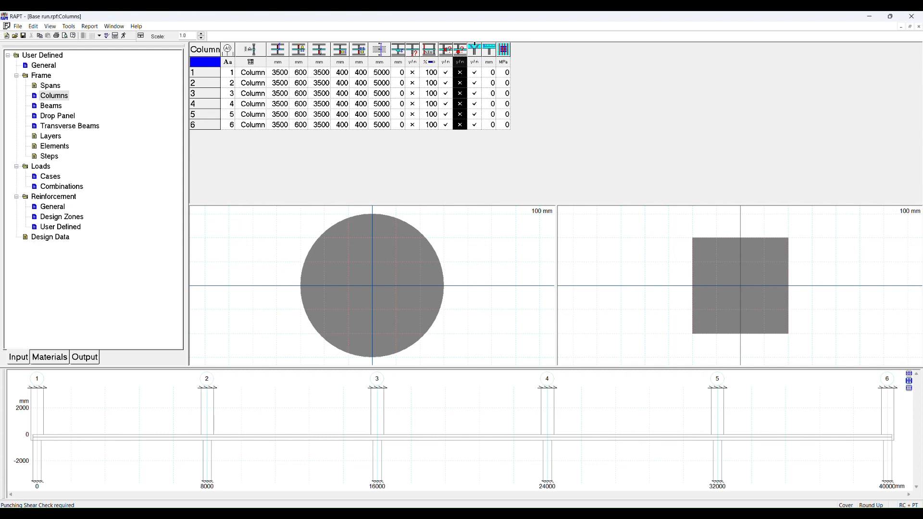
click(474, 50)
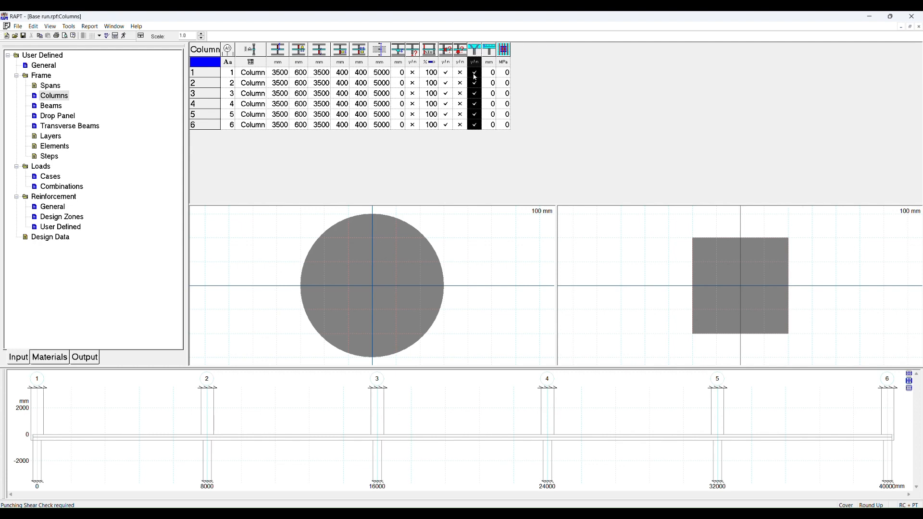
click(489, 50)
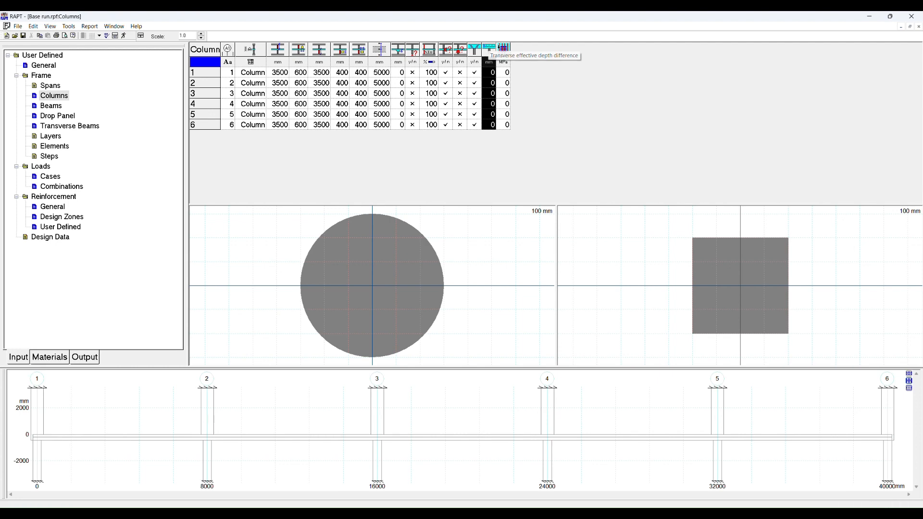
click(503, 48)
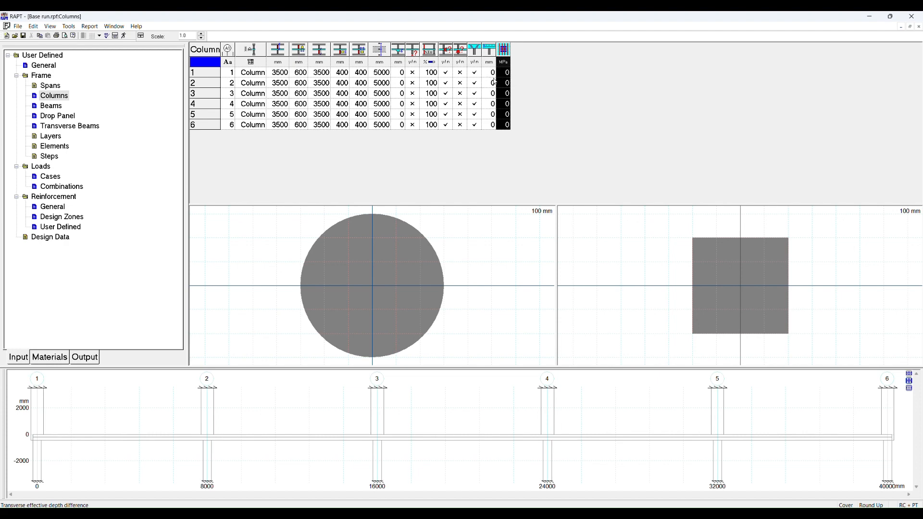
Set the beam width at the slab connection to 900 mm for all five spans and inspect the beam in the vertically stretched elevation
click(55, 110)
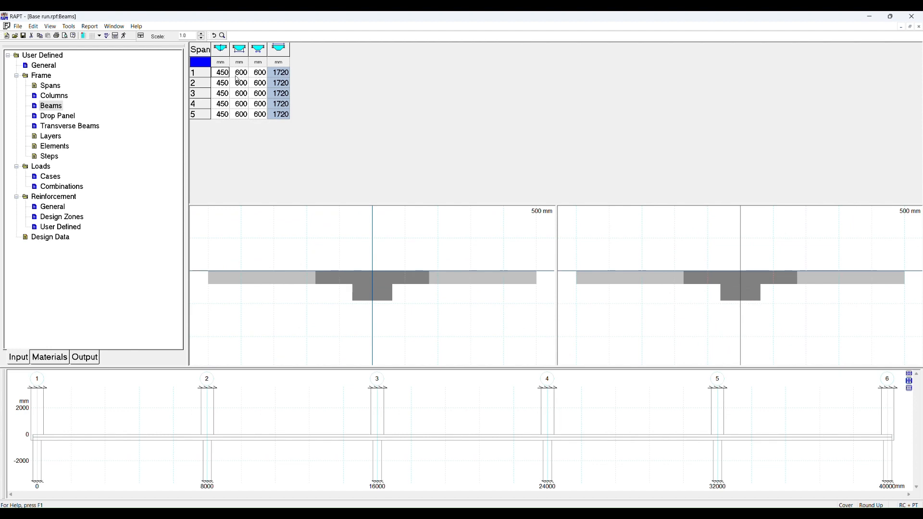
click(238, 77)
text(900)
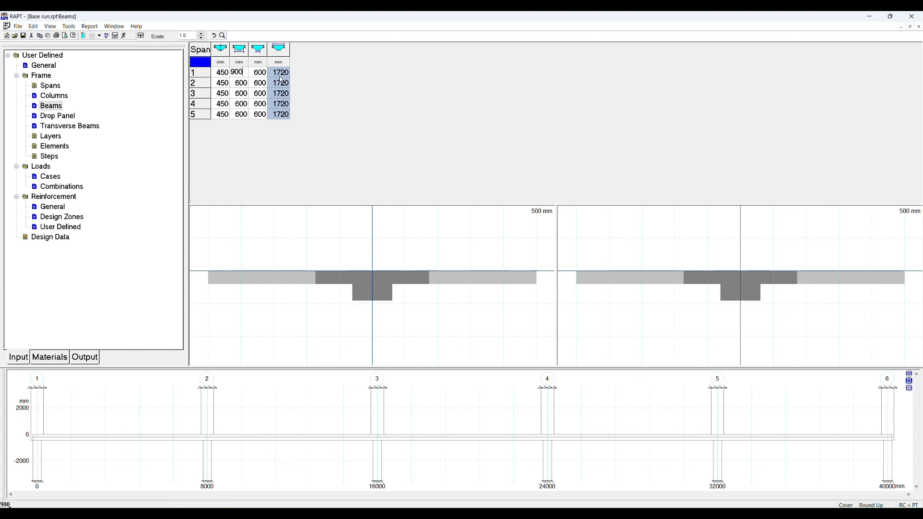
key(Return)
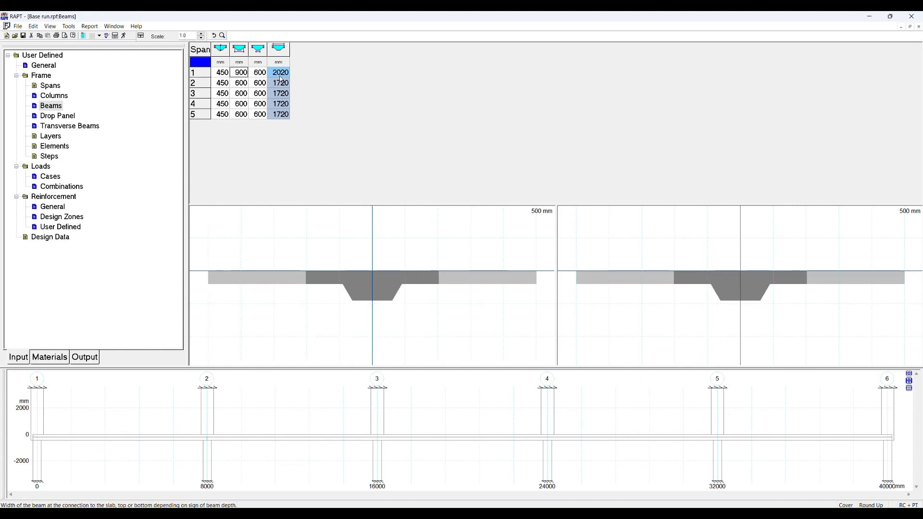
key(Tab)
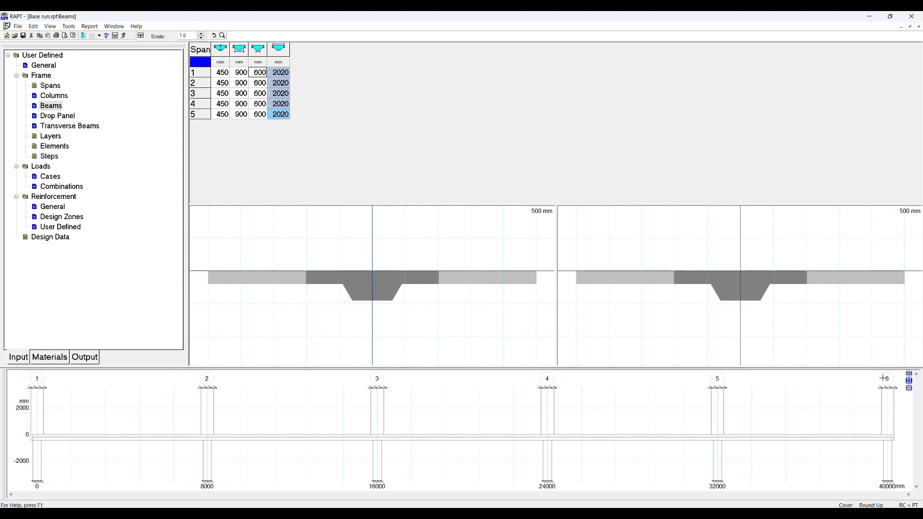
click(908, 375)
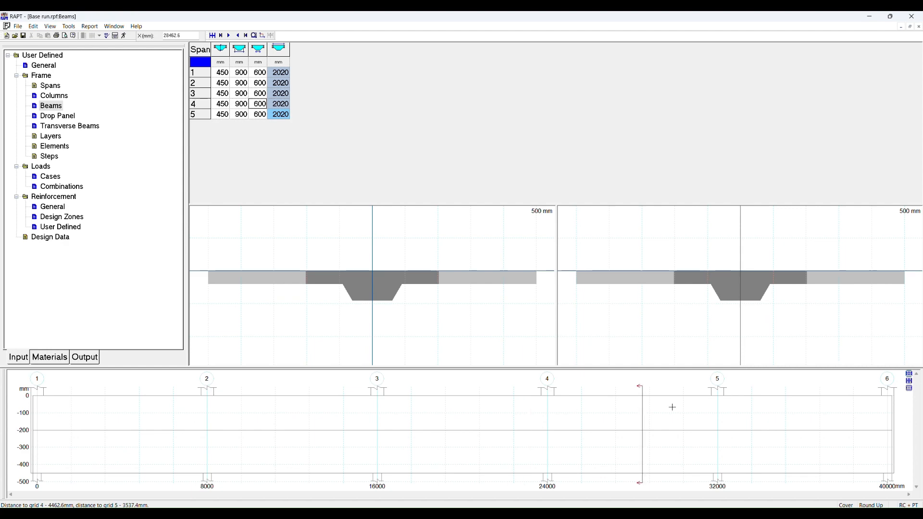
click(580, 423)
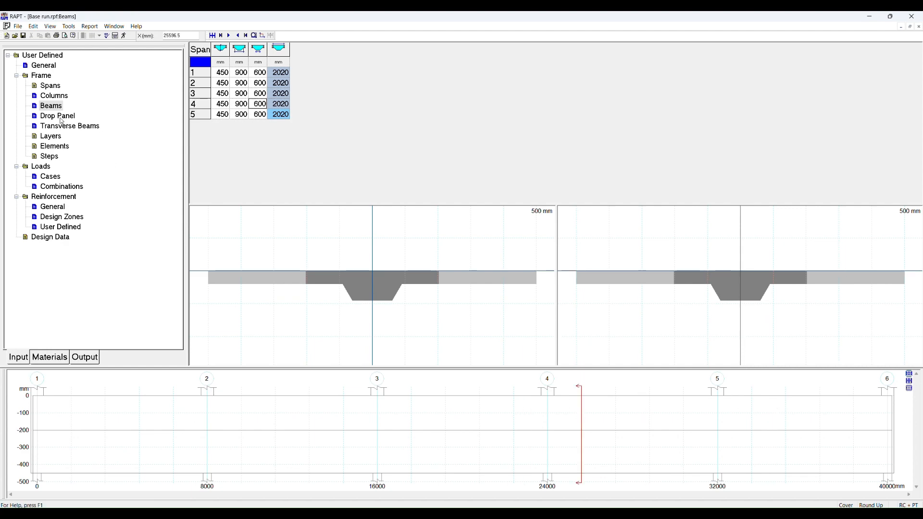
Add a drop panel at column 2 with a depth of 600 mm
click(57, 115)
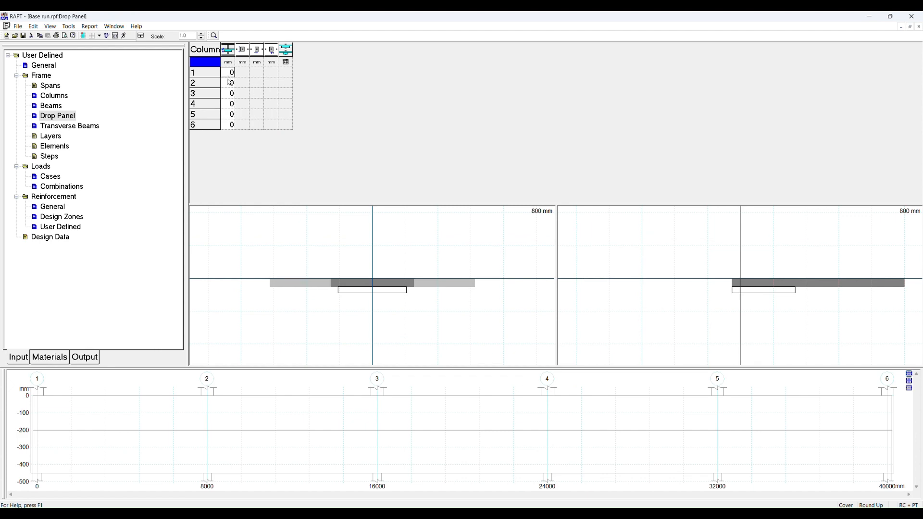
click(230, 83)
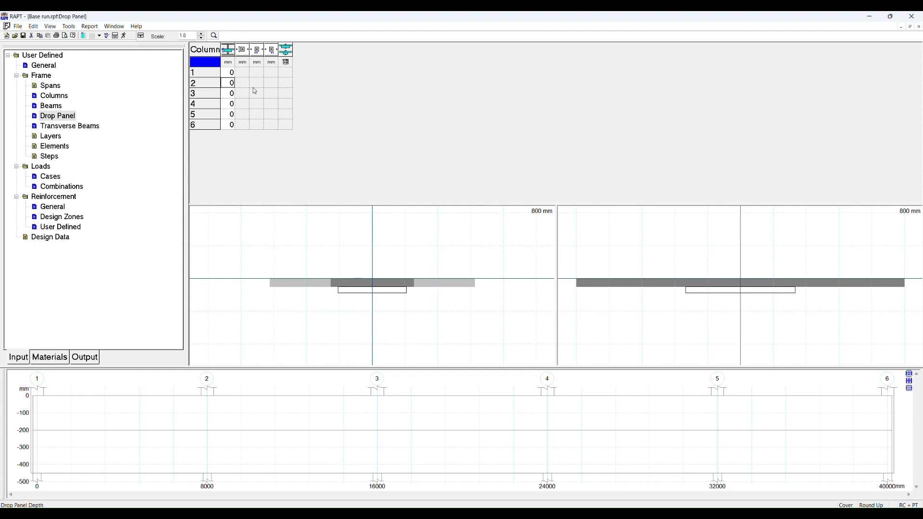
text(600)
key(Tab)
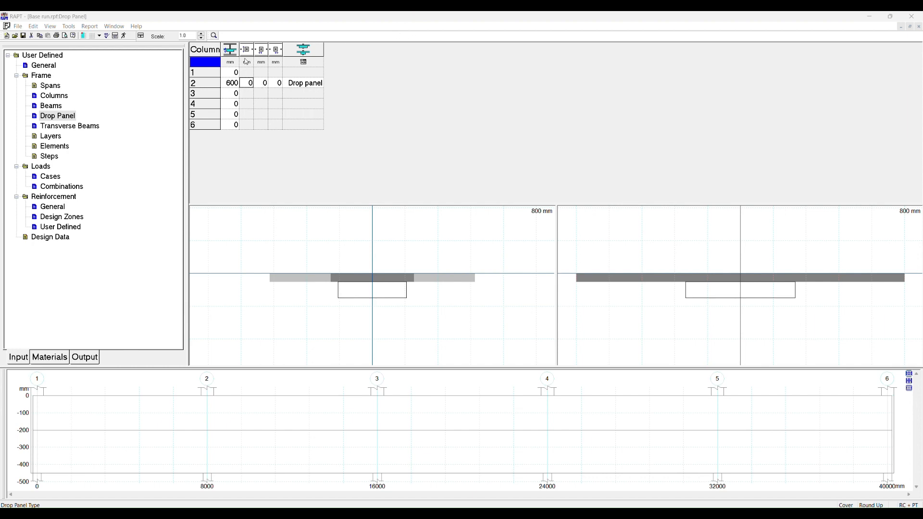
Set the width and both the left and right lengths of the drop panel at column 2 to 1250 mm
click(250, 85)
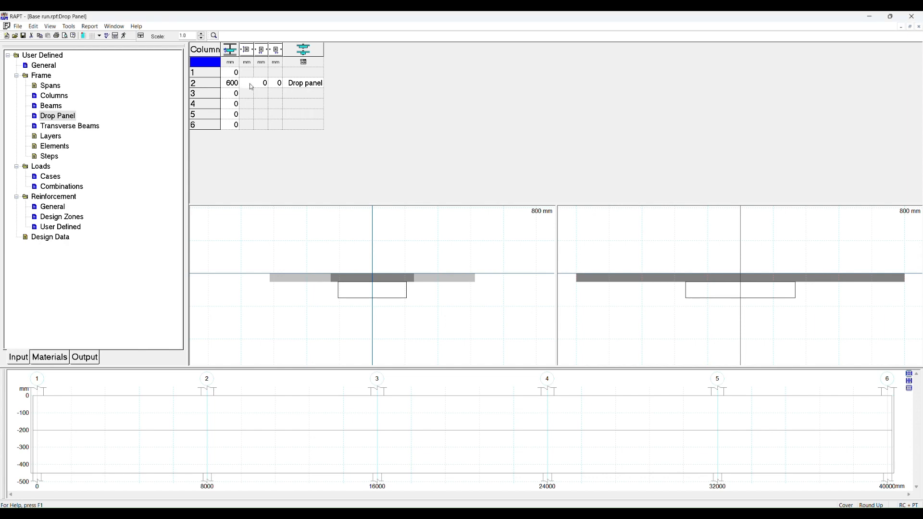
text(1250)
key(Tab)
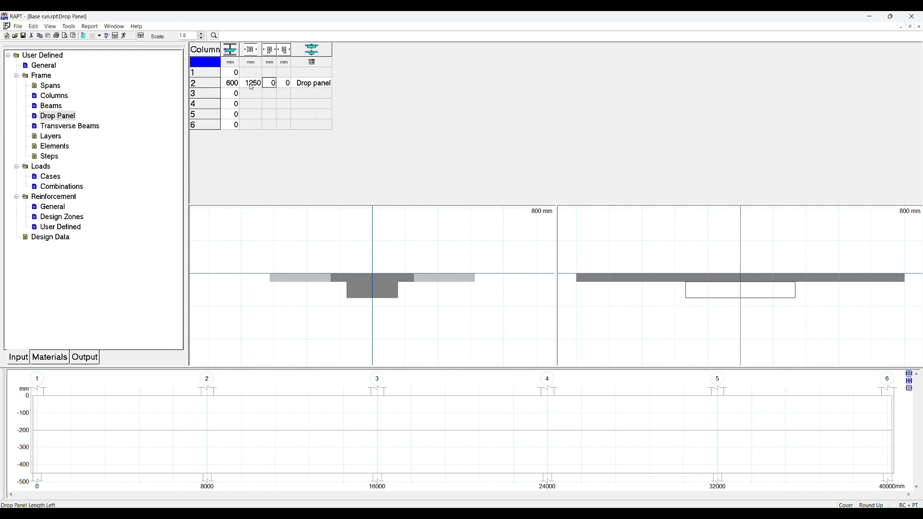
text(1250)
key(Tab)
text(1250)
key(Tab)
Increase the depth of the drop panel at column 2 to 800 mm
key(Left)
key(Left)
key(Left)
key(Left)
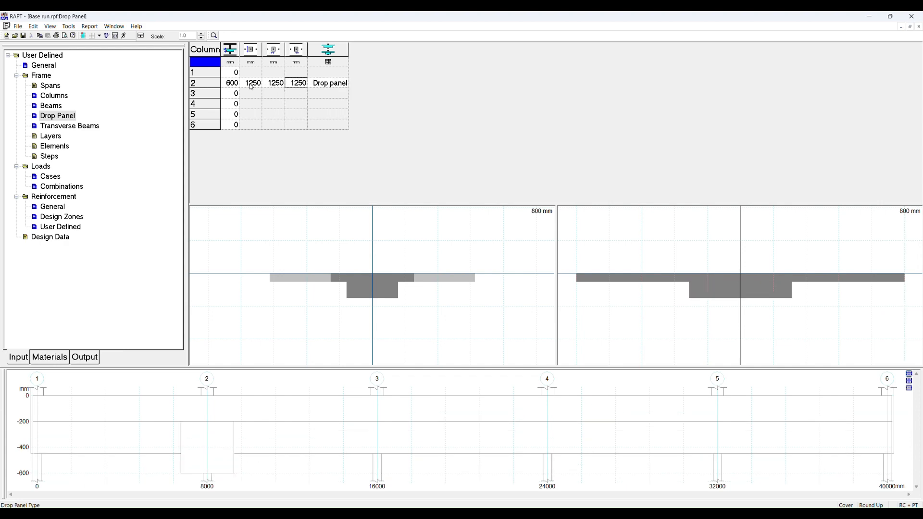
text(8000)
key(Tab)
key(Left)
text(800)
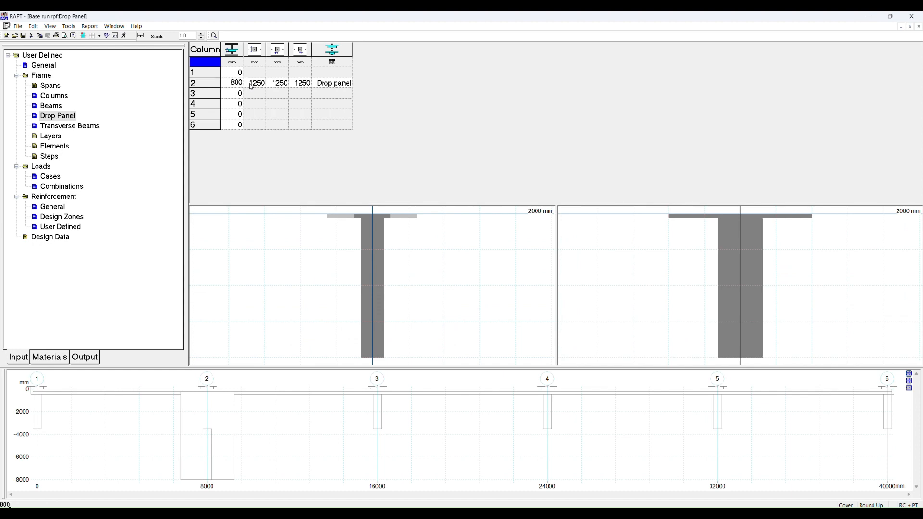
key(Tab)
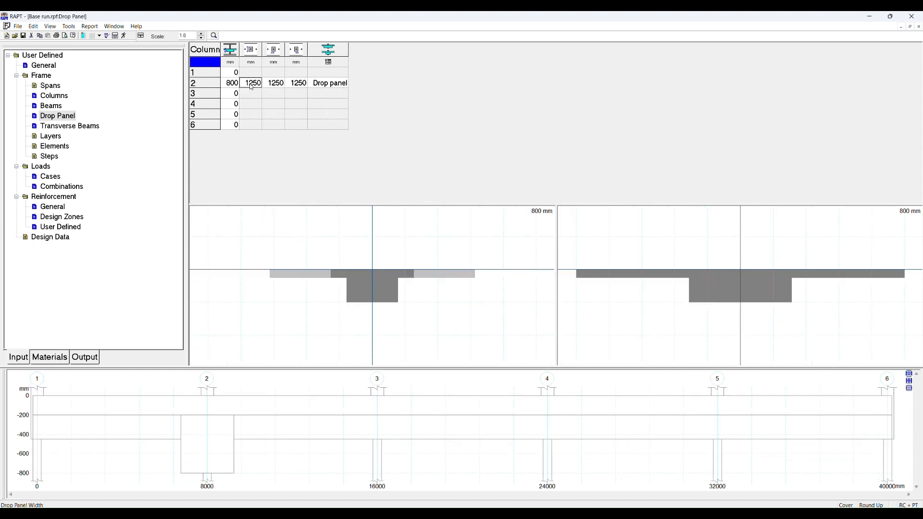
Examine the drop panel around column 2 in cross-section and in the plan view of the frame
click(234, 441)
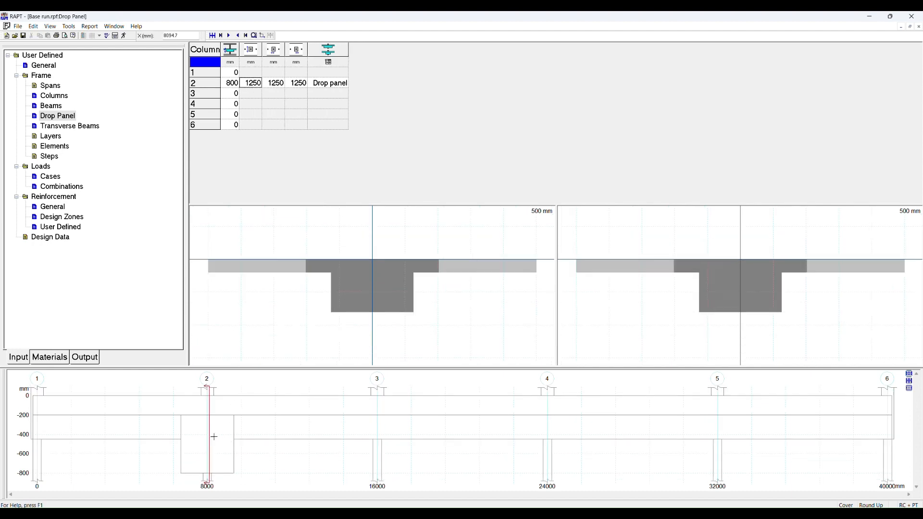
click(908, 387)
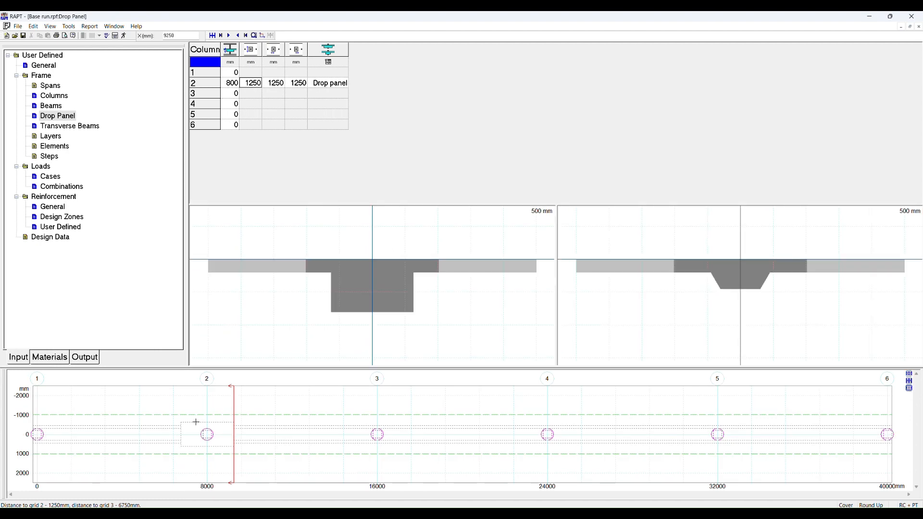
click(263, 36)
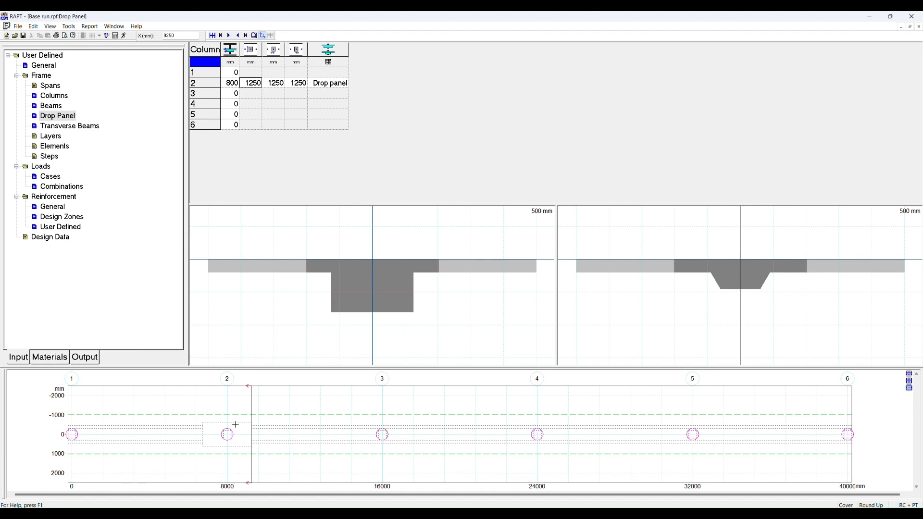
click(263, 36)
click(263, 36)
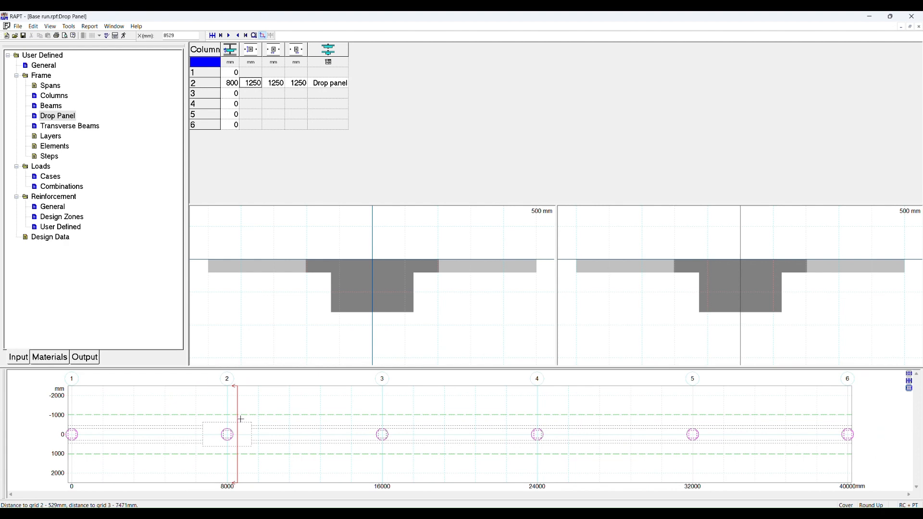
Set the width of the drop panel at column 2 to 2500 mm
click(254, 82)
text(2500)
key(Tab)
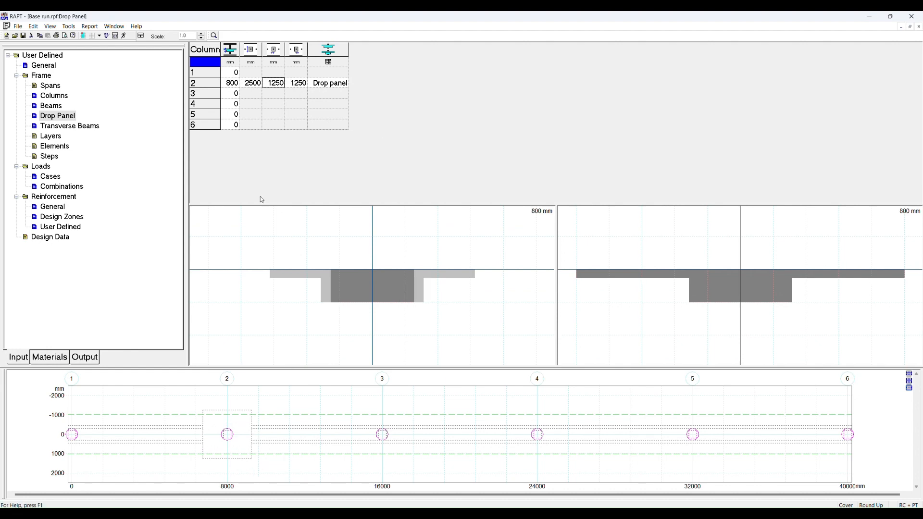
Check the type options for the drop panel at column 2, keep Drop panel, and examine the cross-section beside column 2
click(327, 85)
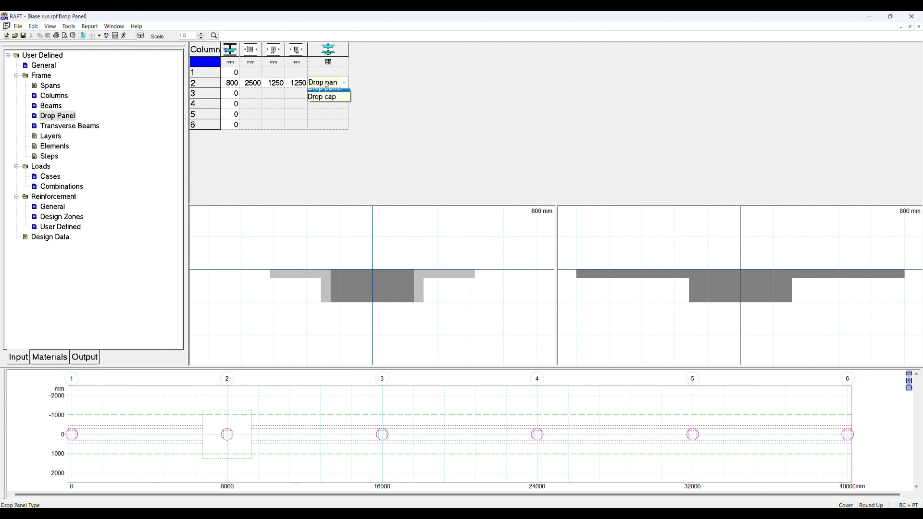
click(330, 84)
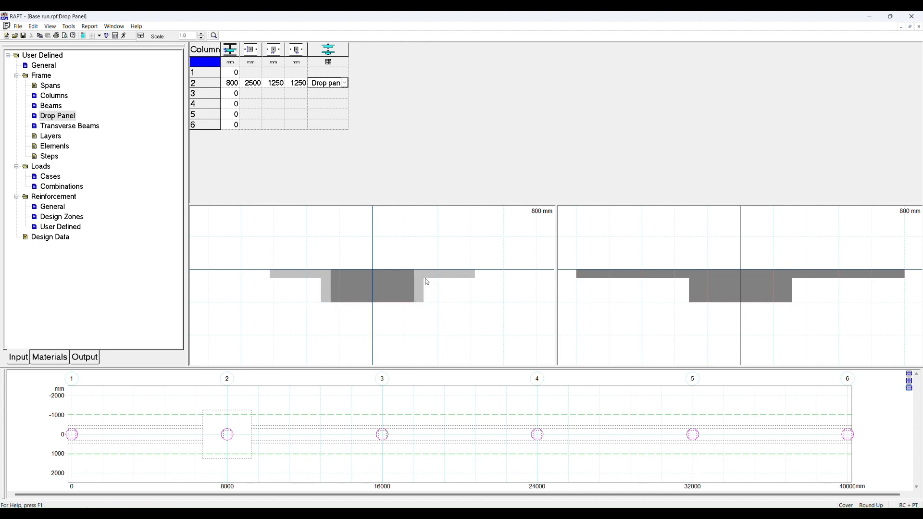
click(245, 423)
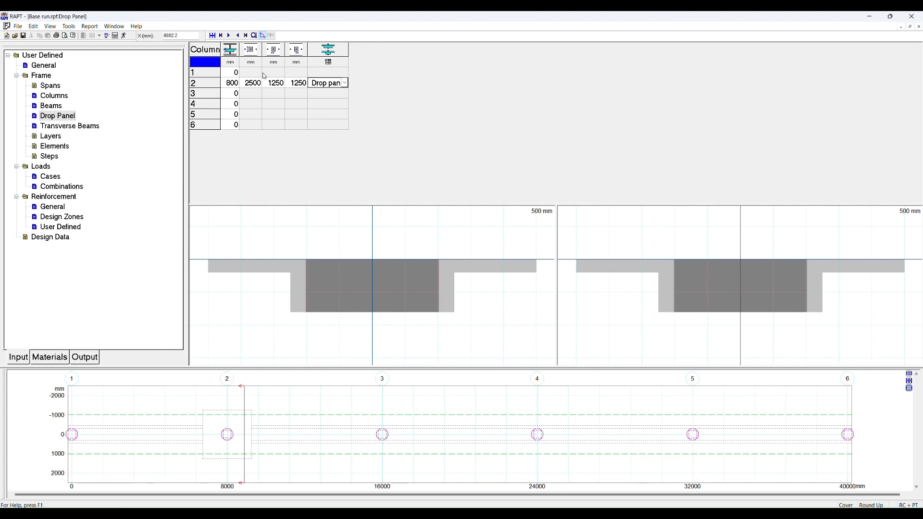
click(390, 277)
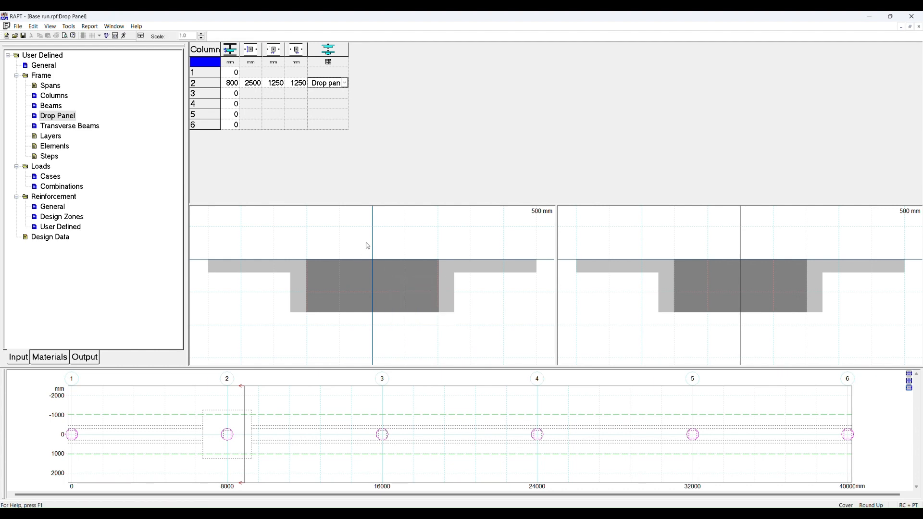
Try smaller vertical scales for both cross-section views of the drop panel, then restore the scales to 1.00
click(202, 38)
click(201, 38)
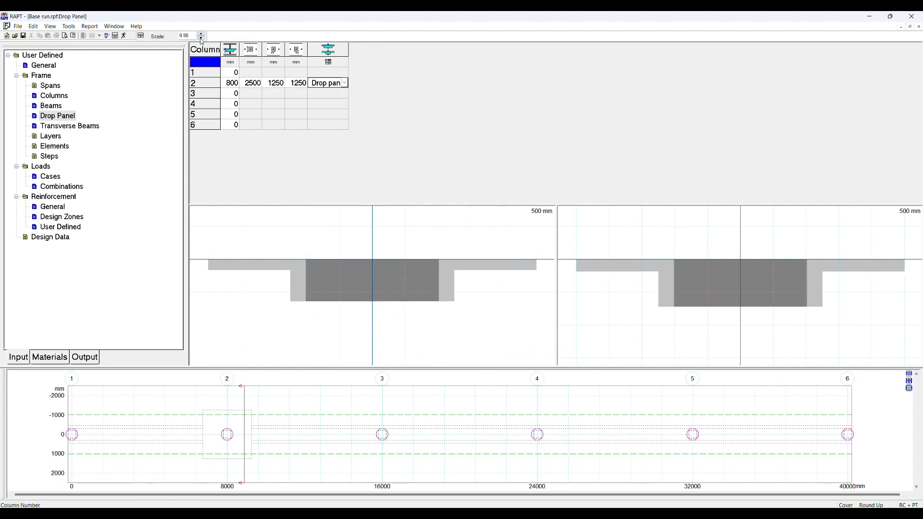
click(202, 38)
click(201, 34)
click(201, 34)
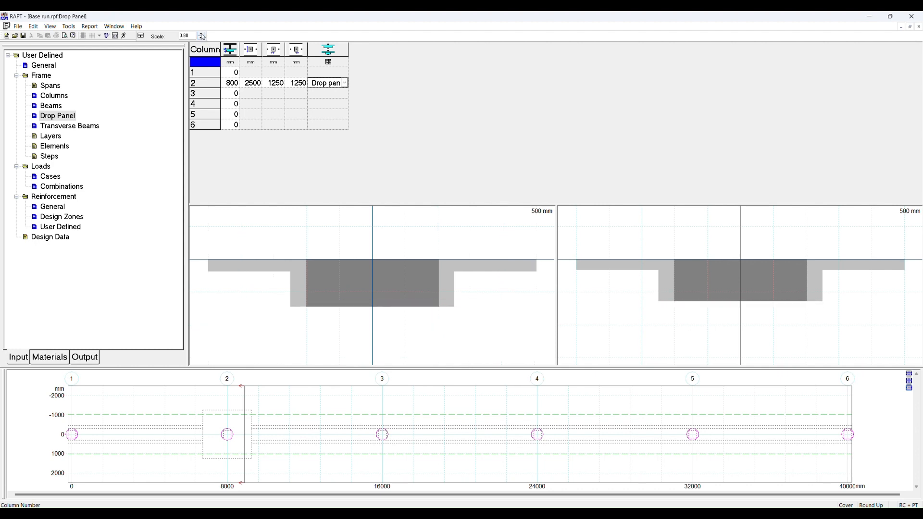
click(202, 34)
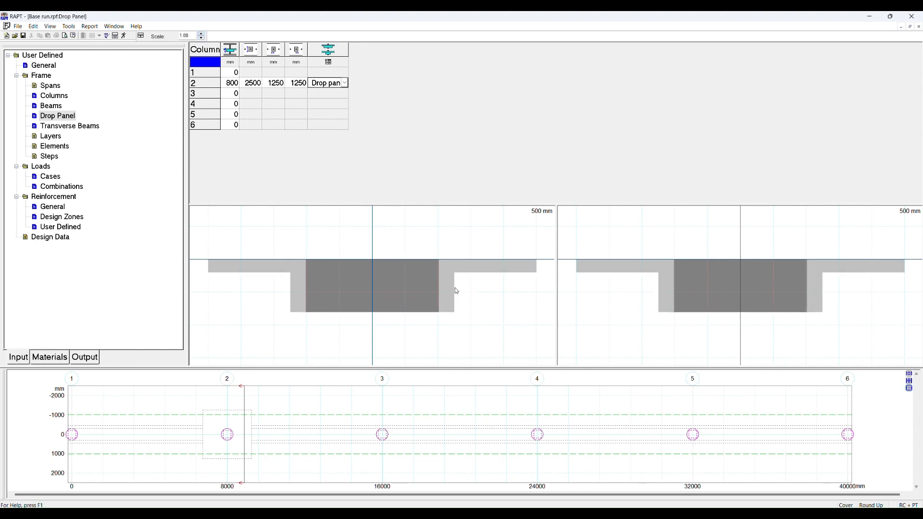
Show the frame in elevation and set the drop panel at column 2 to a 1000 mm width and 500 mm left and right lengths
mouse_move(489, 265)
click(908, 374)
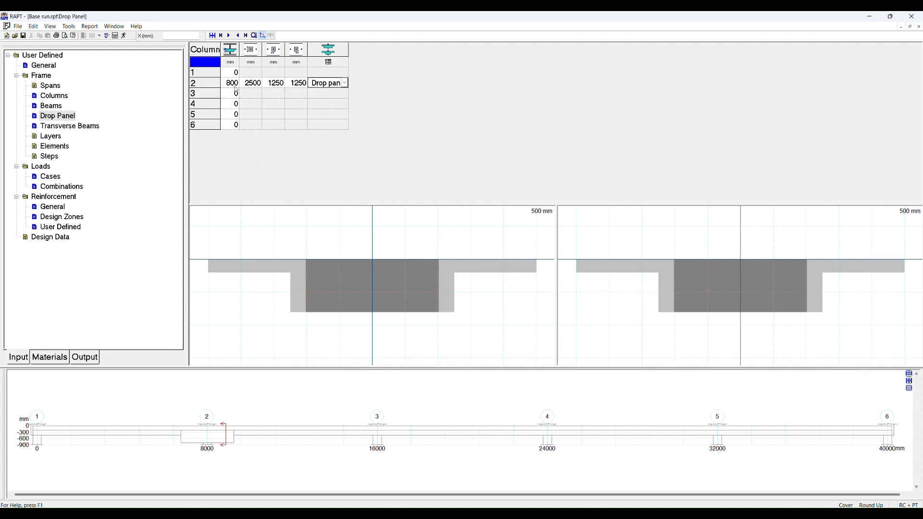
click(252, 85)
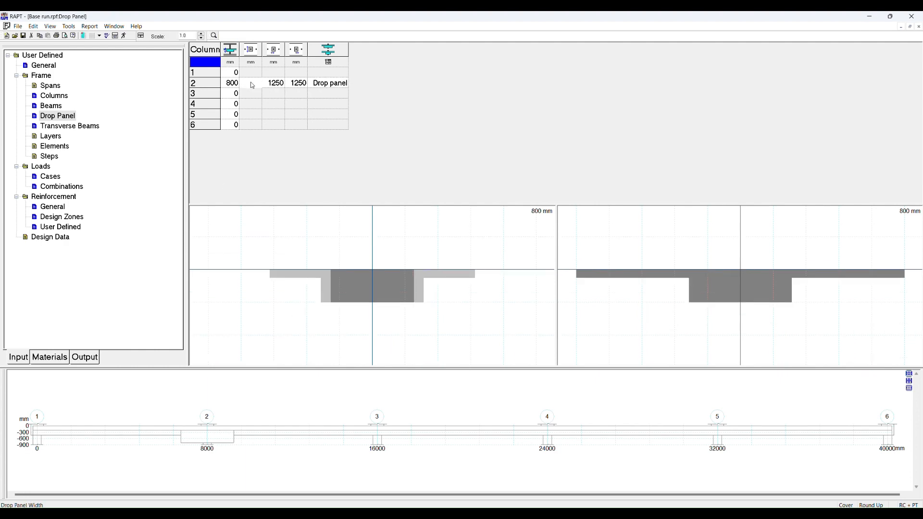
text(1000)
key(Tab)
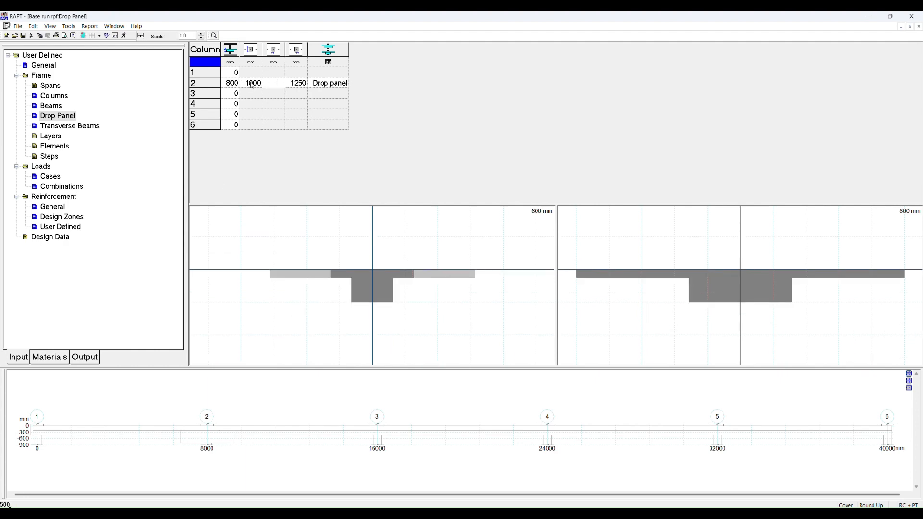
text(500)
key(Tab)
text(500)
key(Tab)
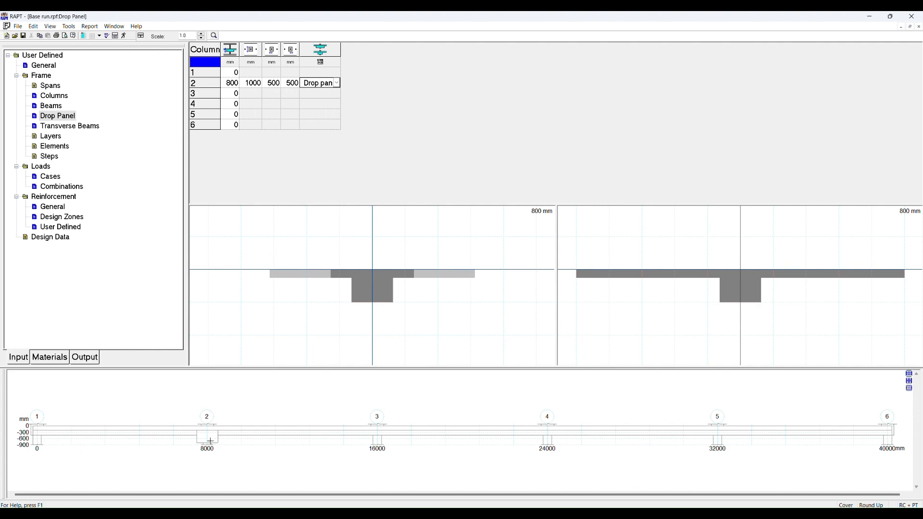
Change the drop panel type at column 2 to Drop cap and briefly show the detailed dimension inputs
click(326, 83)
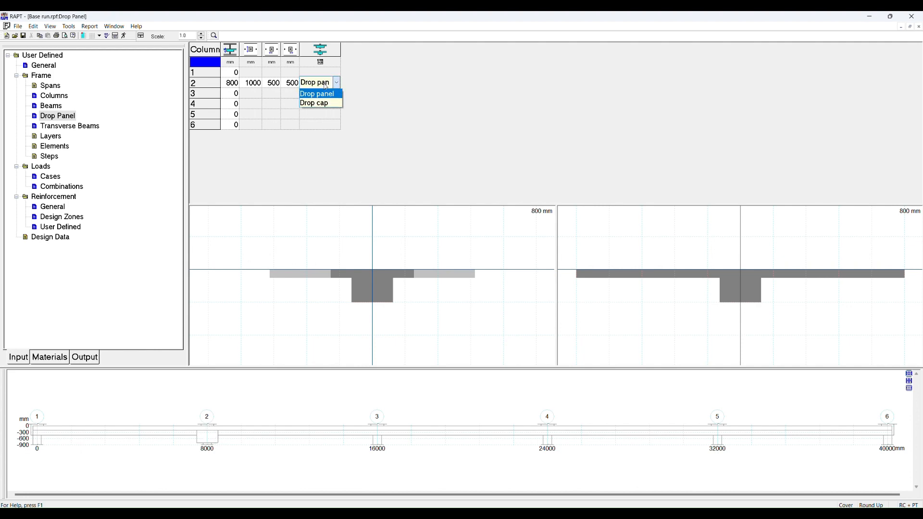
click(320, 104)
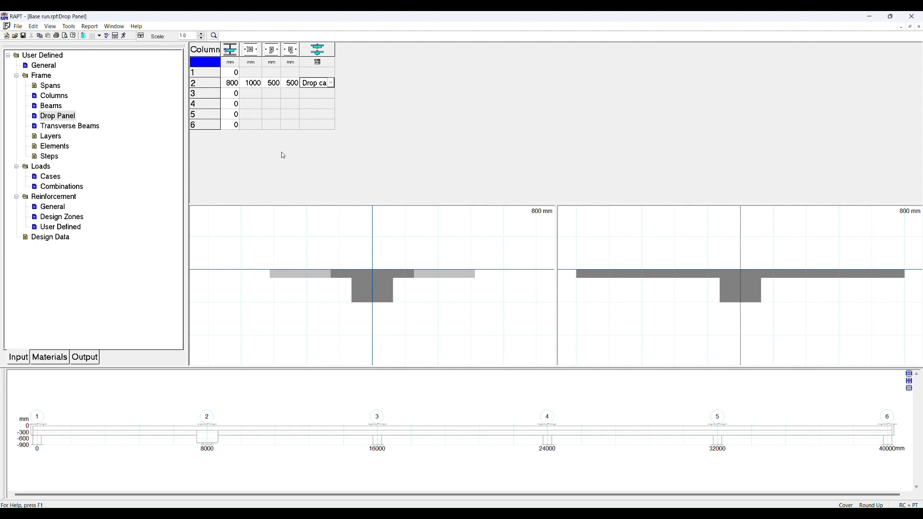
click(331, 84)
click(330, 84)
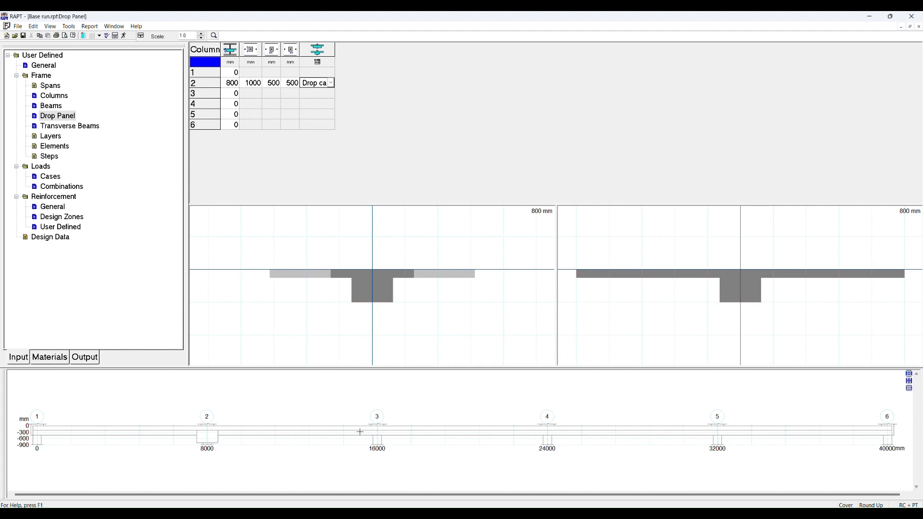
click(215, 37)
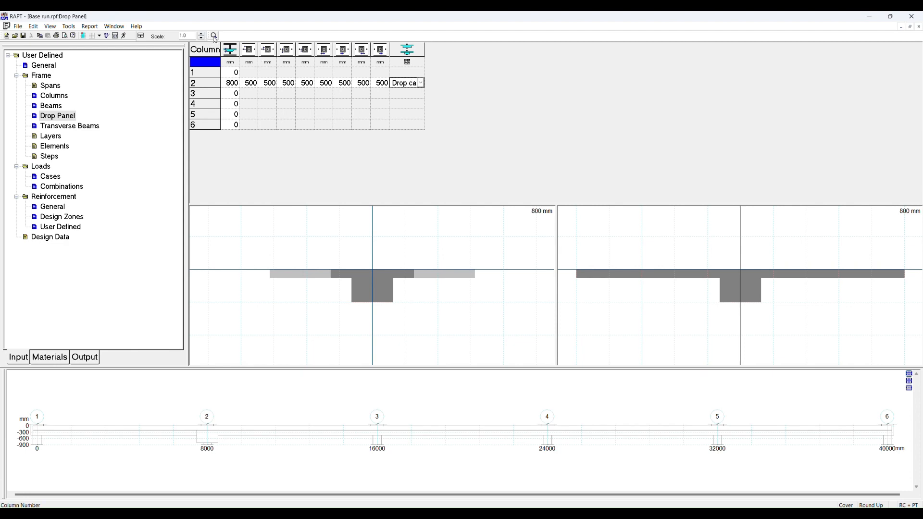
click(214, 35)
Remove the drop panel at column 2 by setting its depth to 0
click(194, 83)
right_click(214, 85)
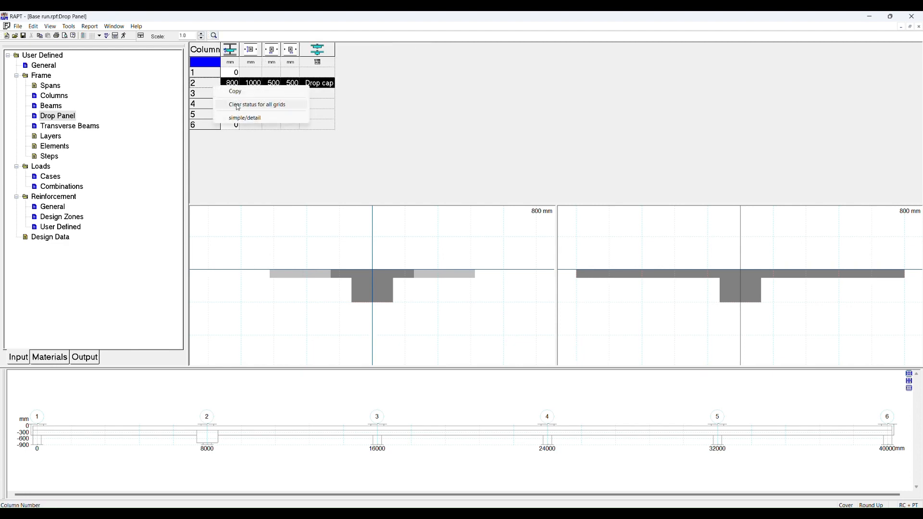
click(239, 96)
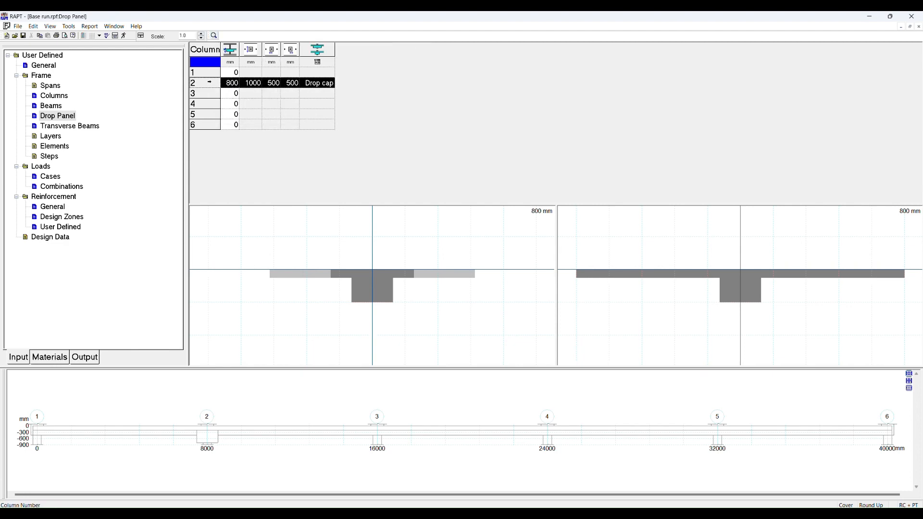
click(228, 86)
text(0)
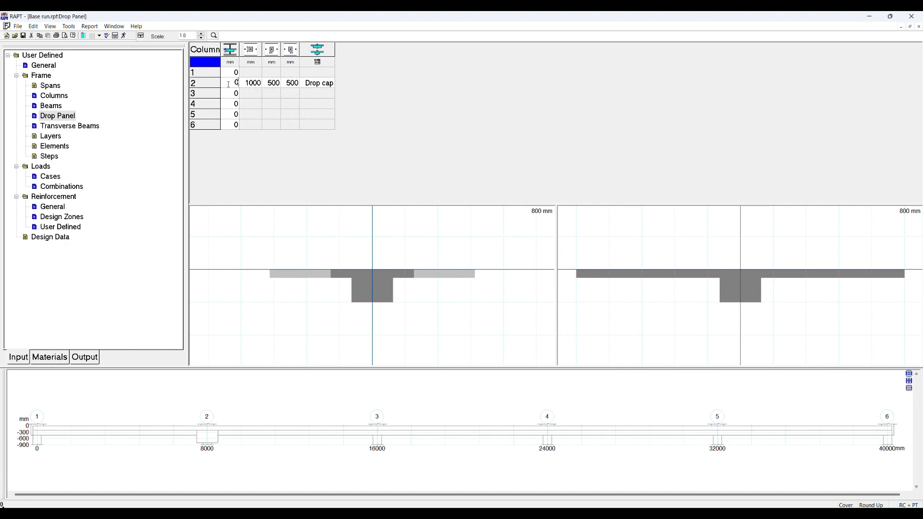
key(Return)
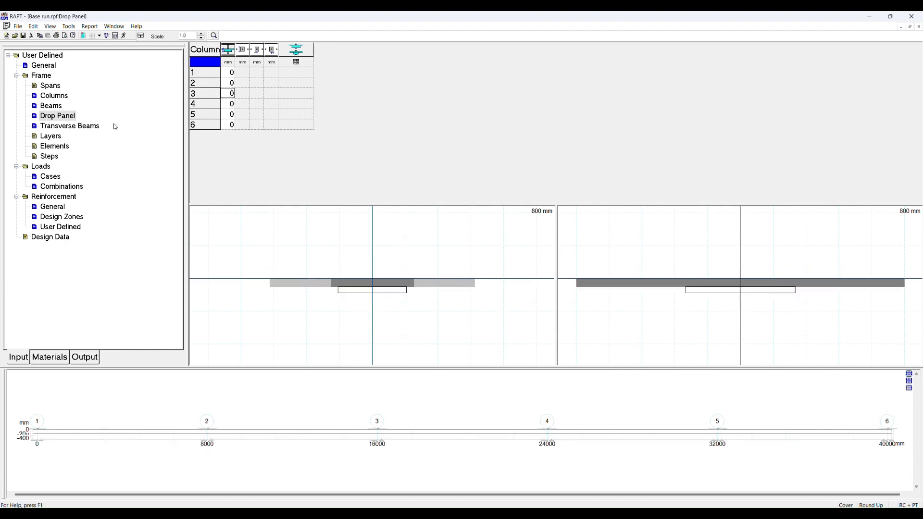
Open the transverse beam inputs and examine the frame's cross-section at column 3
click(63, 127)
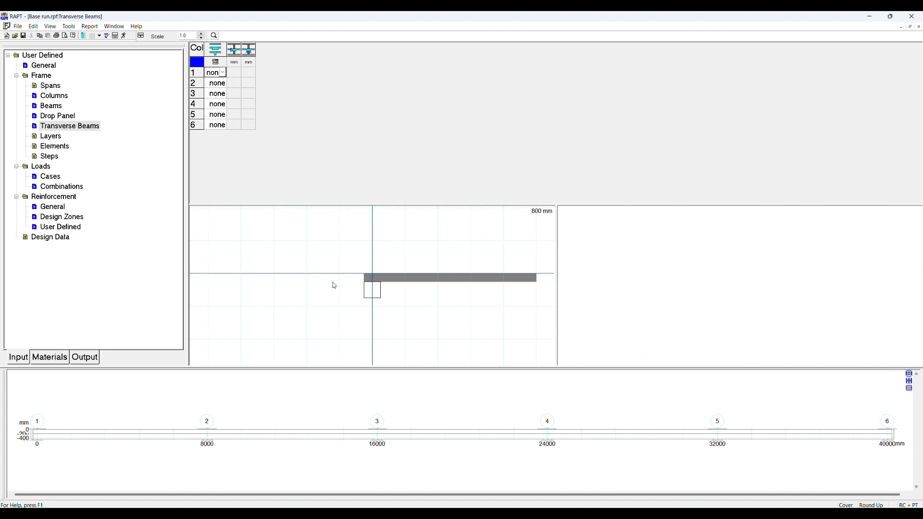
click(304, 419)
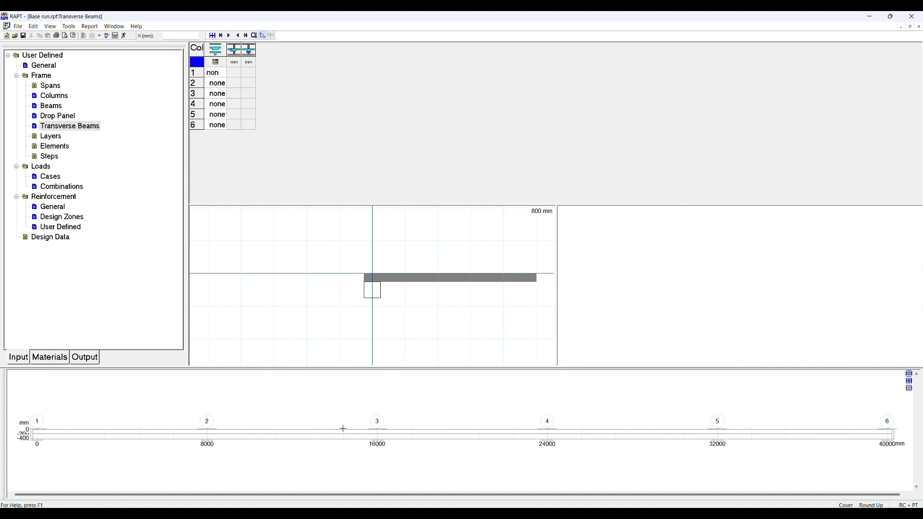
click(378, 435)
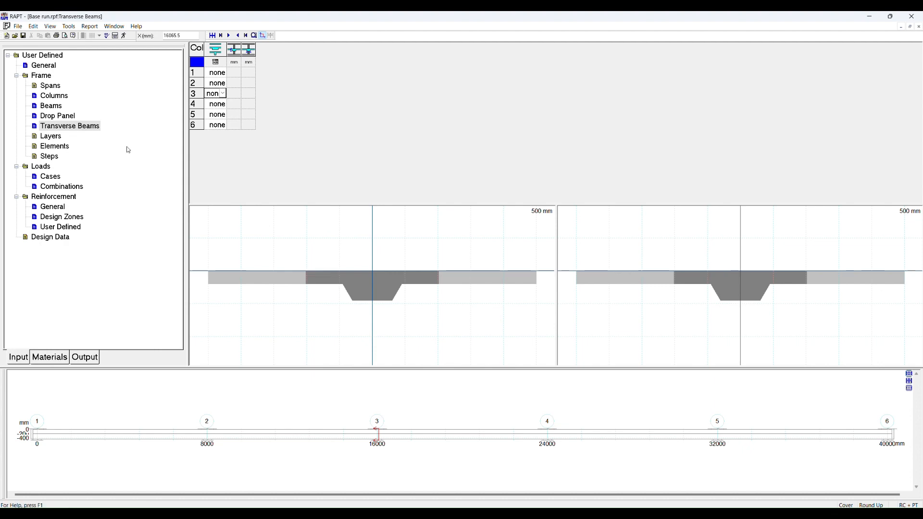
Review the Strip Type options in the general inputs, keeping One way - Nominal Width
click(44, 65)
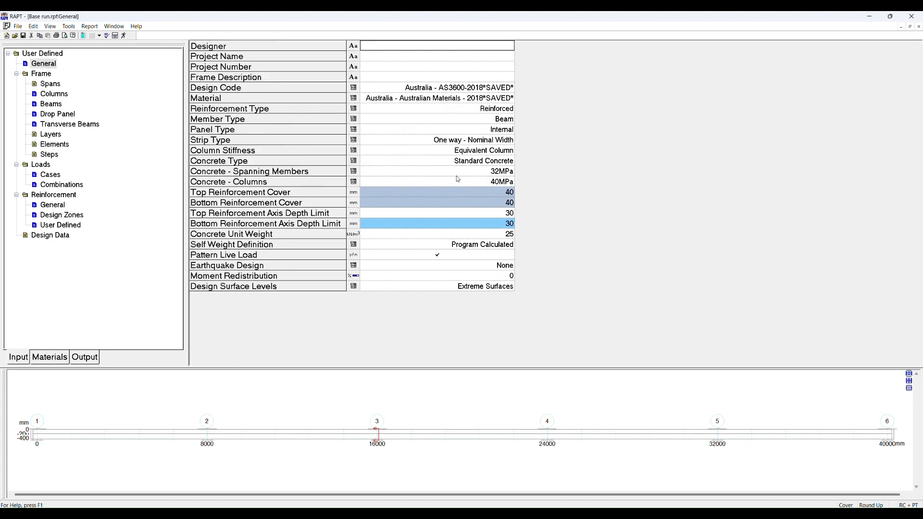
click(460, 141)
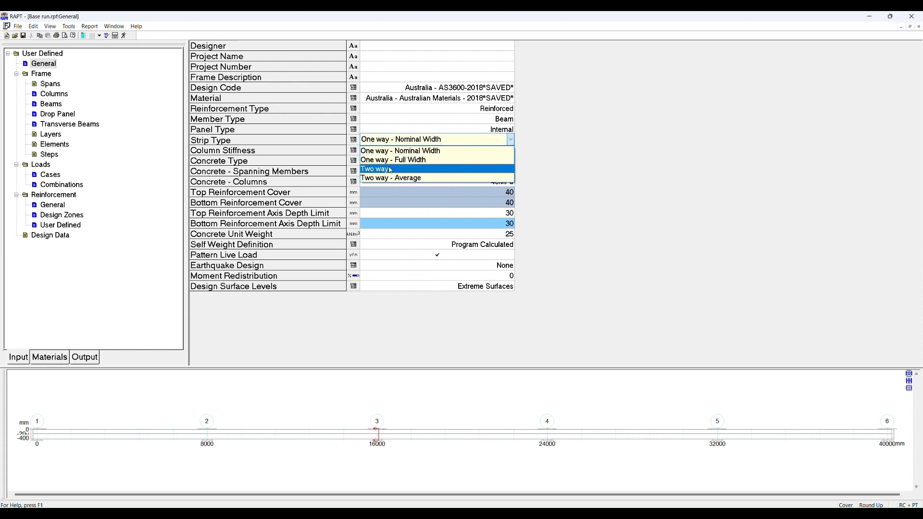
click(545, 156)
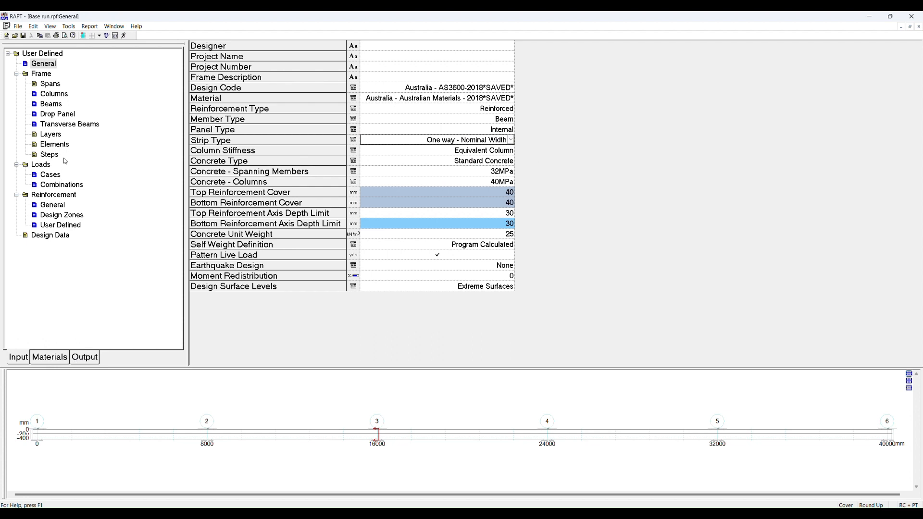
Set the transverse beam type at column 3 to band
click(54, 124)
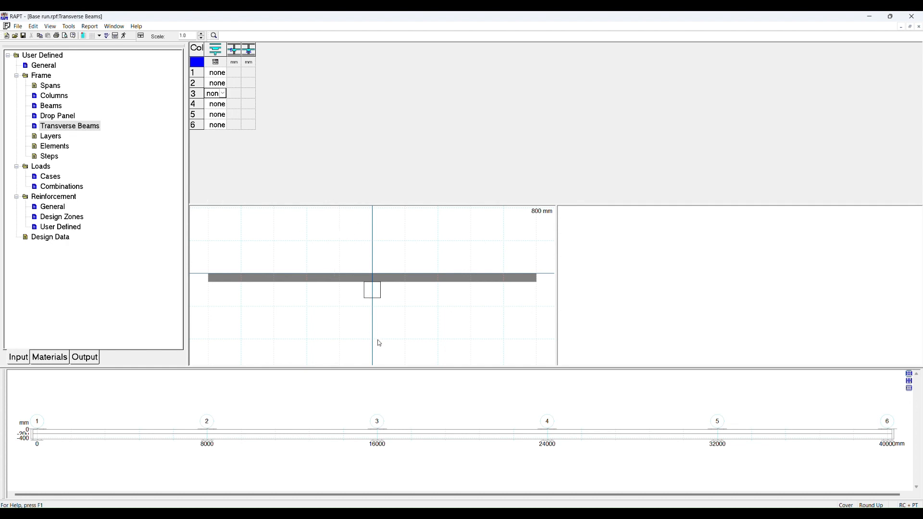
click(223, 94)
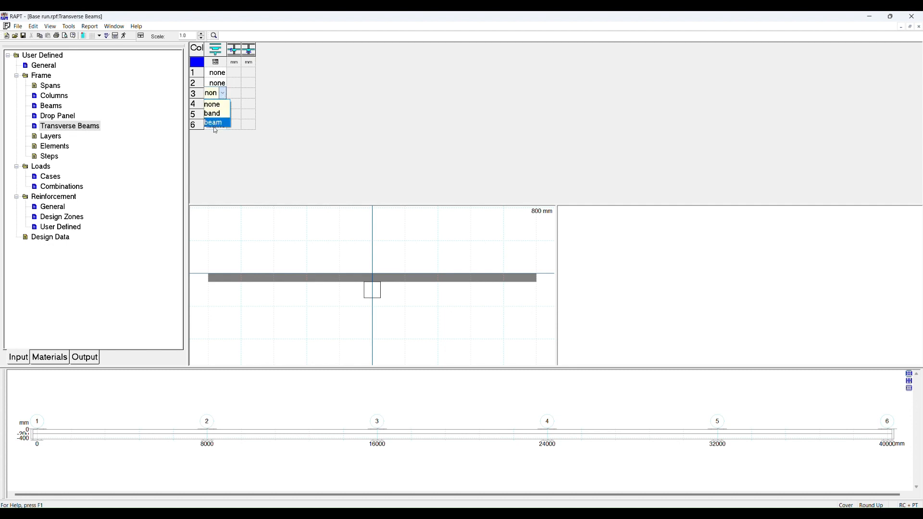
click(214, 113)
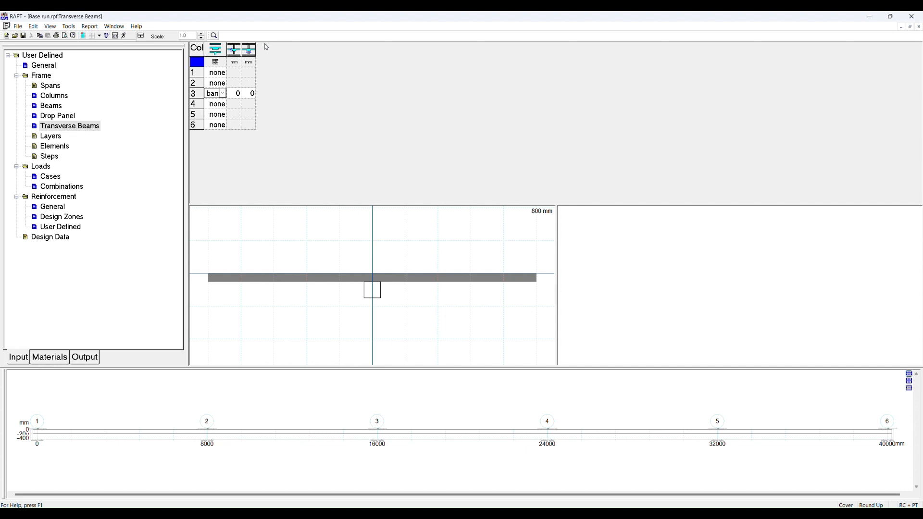
Change the transverse type at column 3 to beam, with a depth of 700 mm and a width of 900 mm
click(223, 93)
click(218, 123)
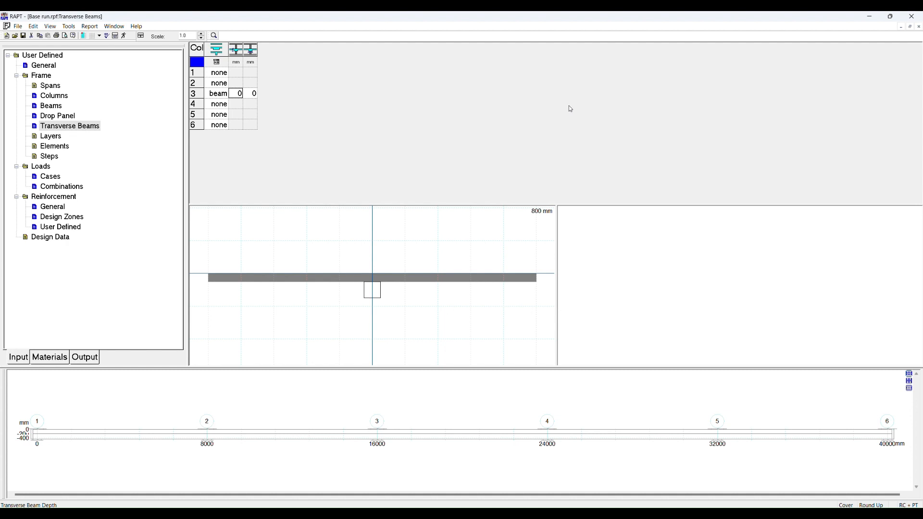
key(BackSpace)
text(700)
key(Tab)
key(BackSpace)
text(900)
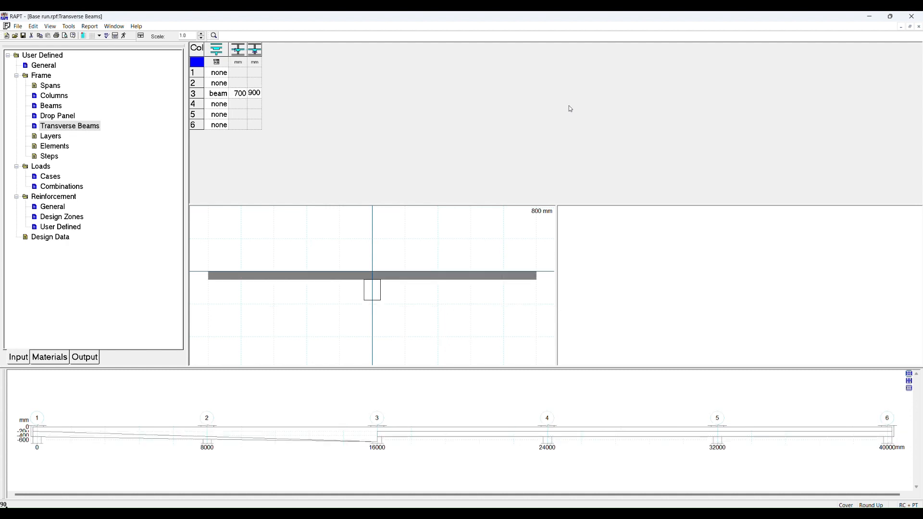
key(Tab)
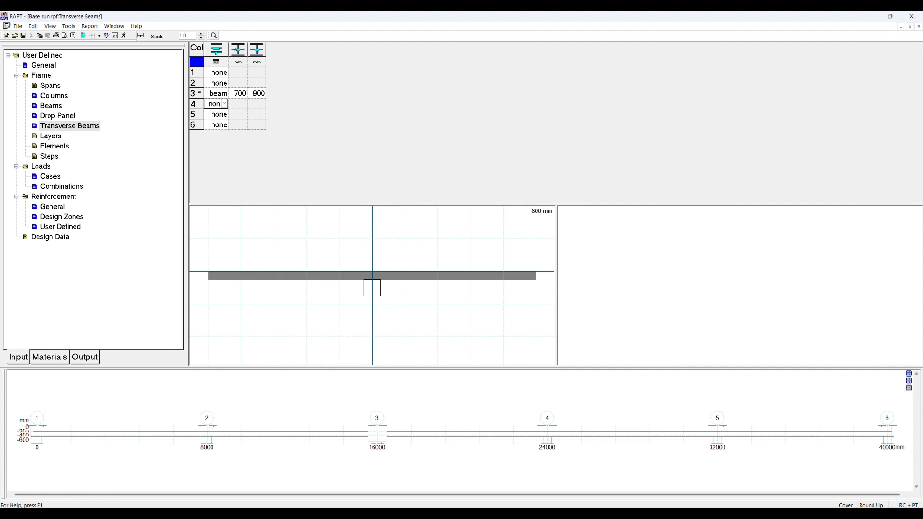
Remove the transverse beam at column 3 by setting its type back to none
click(196, 94)
right_click(198, 94)
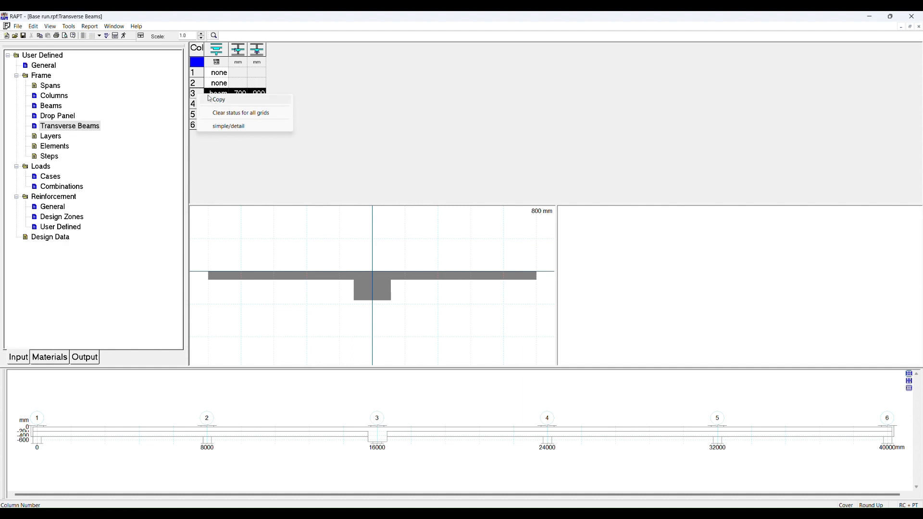
click(223, 91)
click(224, 93)
click(214, 106)
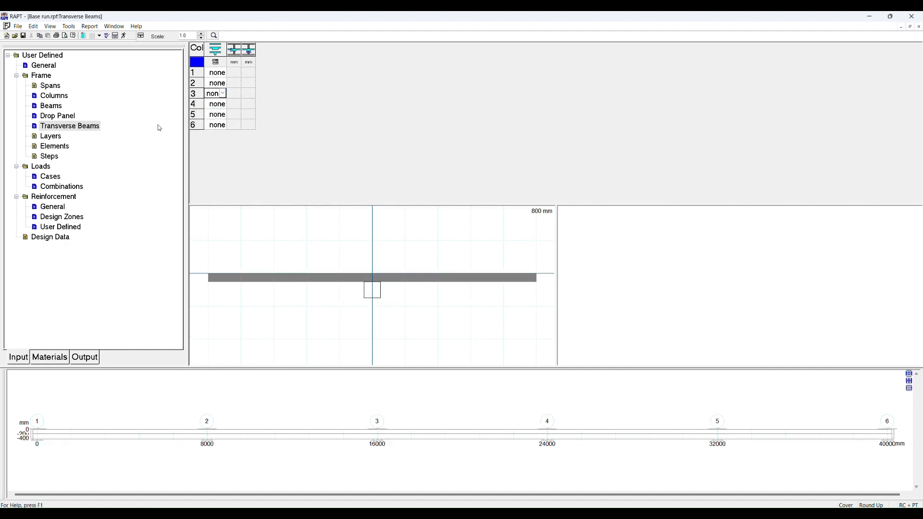
Look through the frame's Layers, Elements and Steps inputs
click(51, 139)
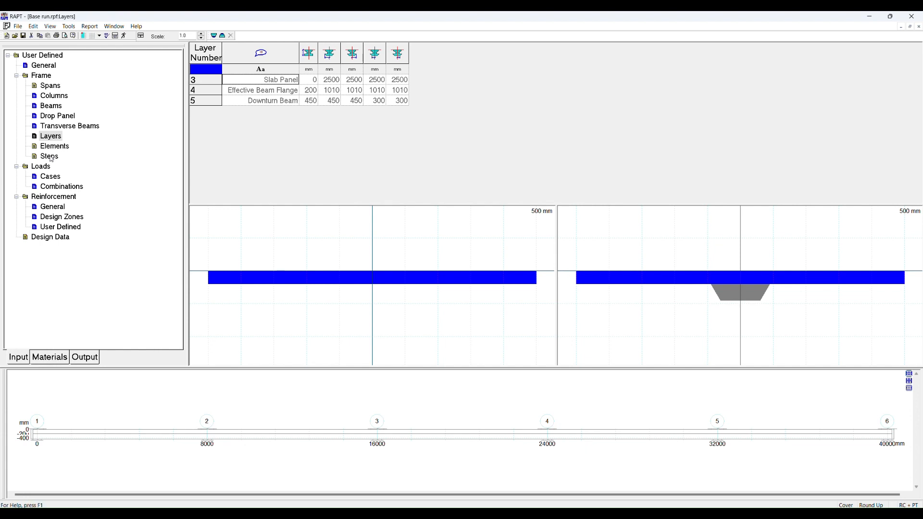
click(51, 148)
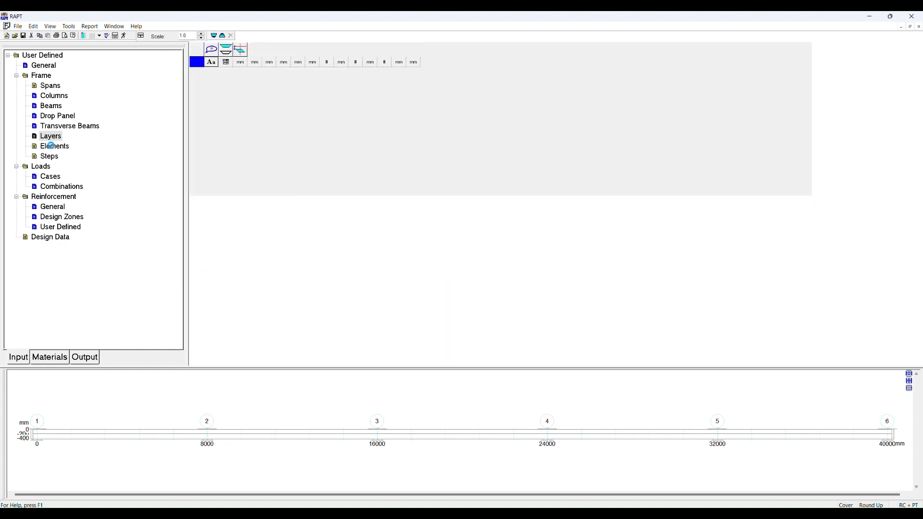
click(50, 157)
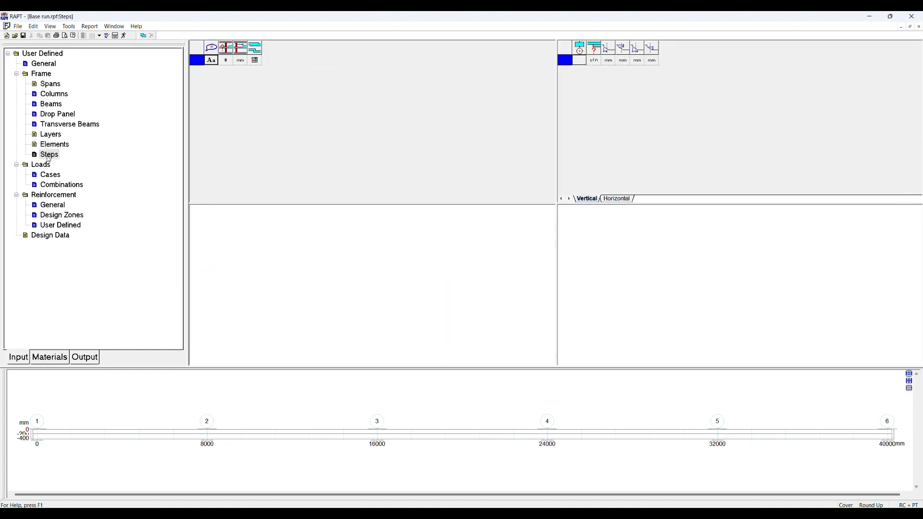
click(414, 31)
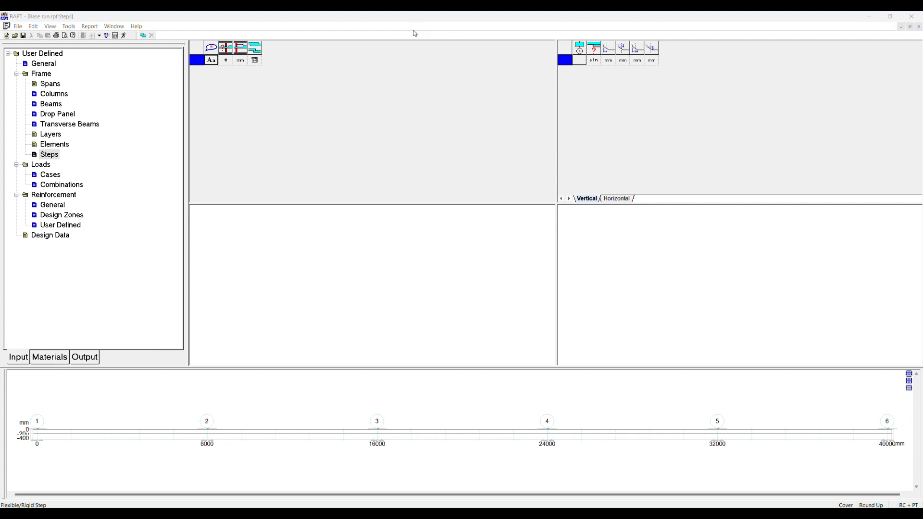
Examine the Slab Panel, Effective Beam Flange and Downturn Beam layers one by one in the cross-section views
click(51, 135)
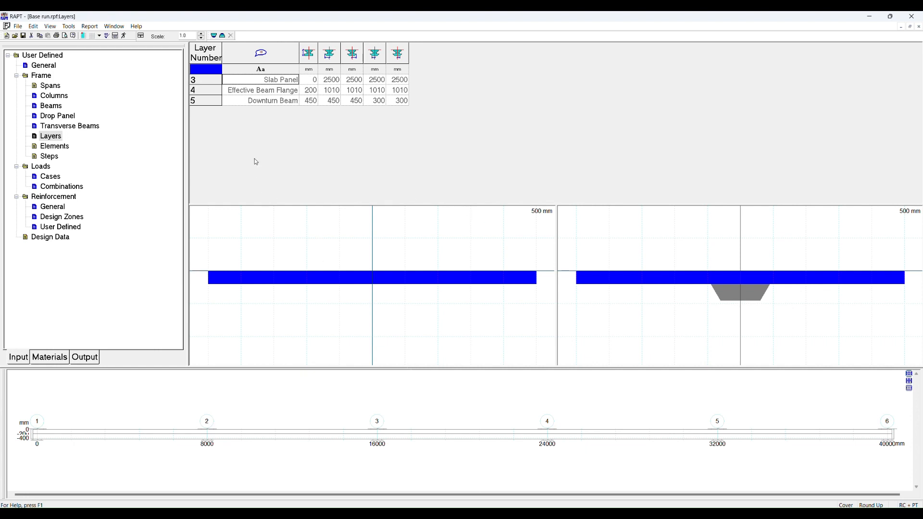
drag(210, 77, 210, 98)
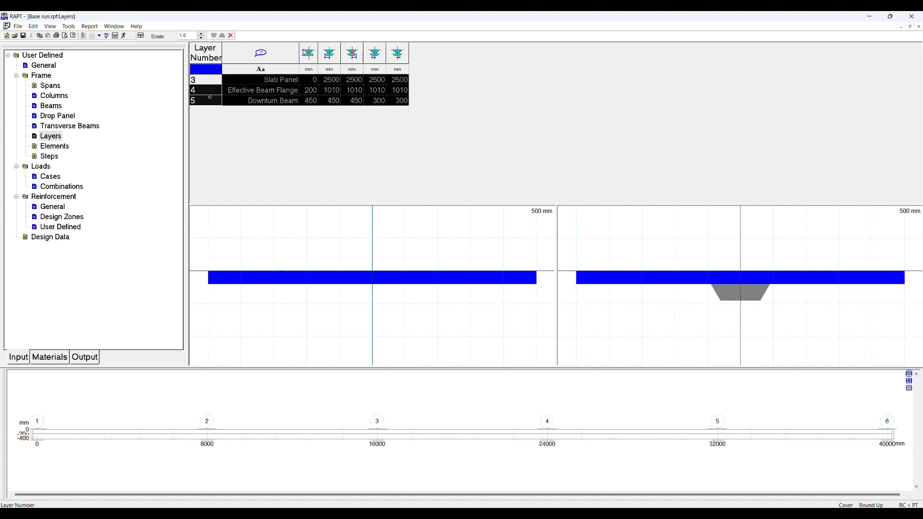
click(210, 80)
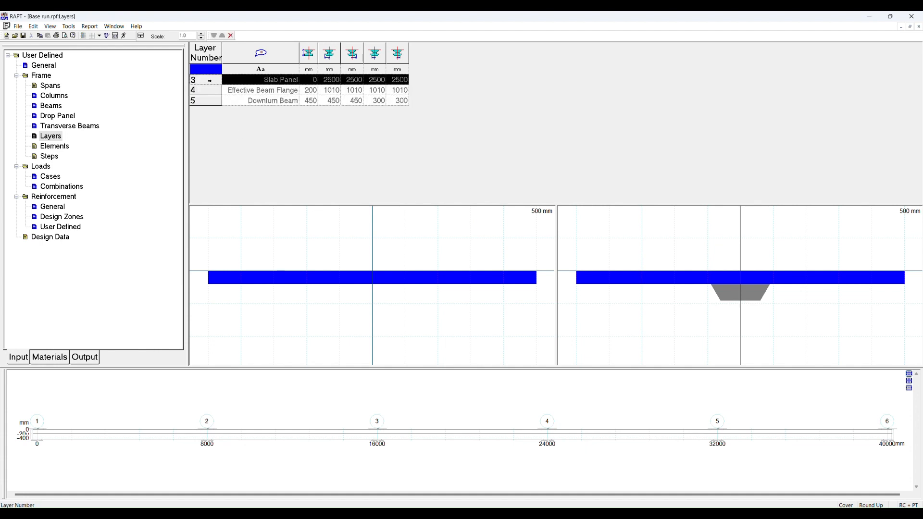
click(215, 90)
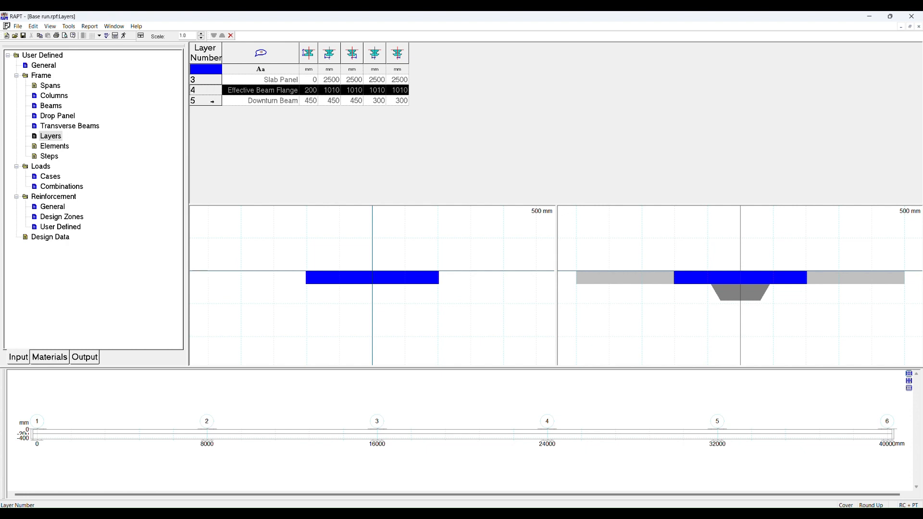
click(212, 101)
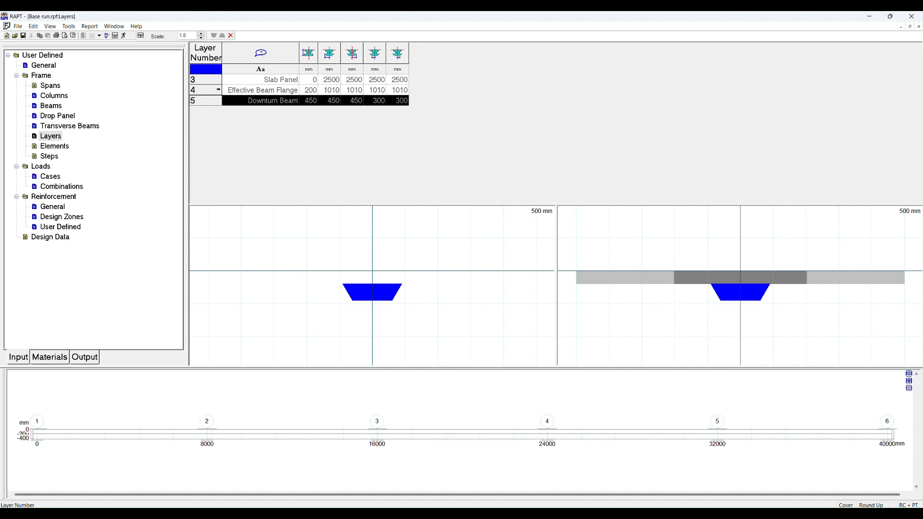
click(210, 81)
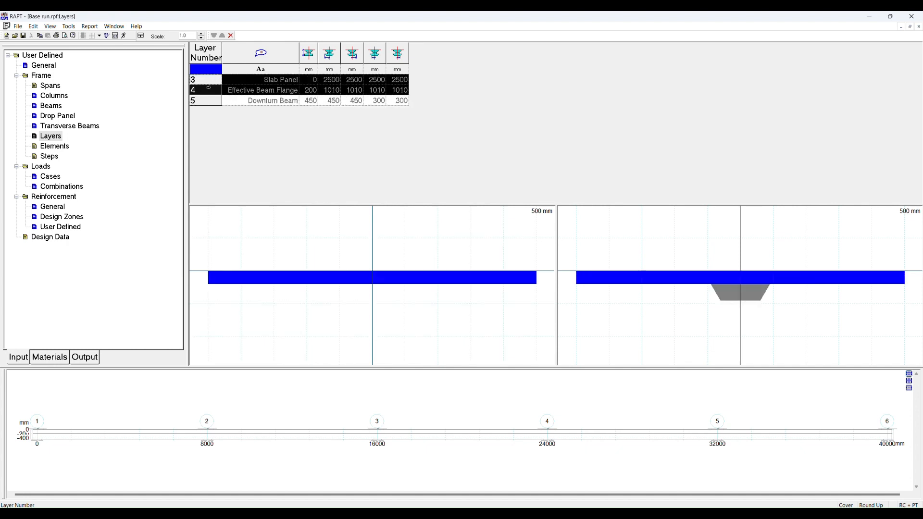
click(242, 101)
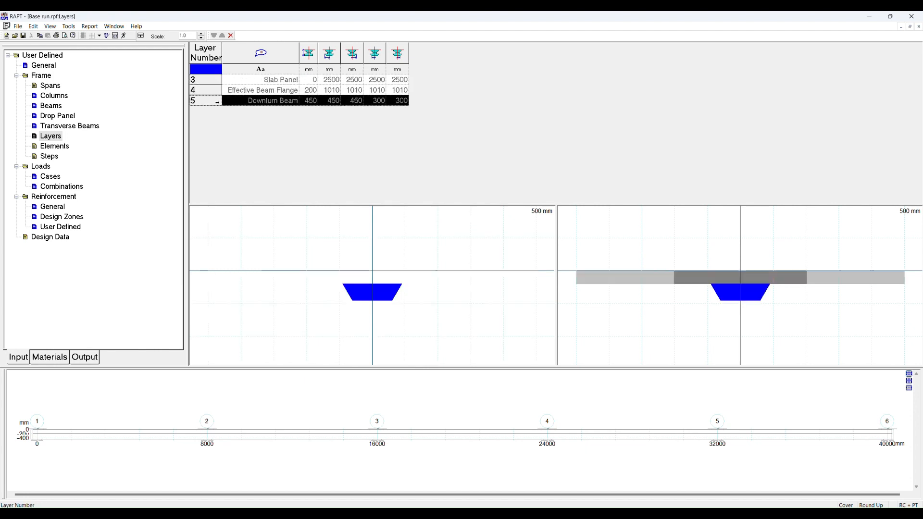
mouse_move(385, 296)
right_click(212, 101)
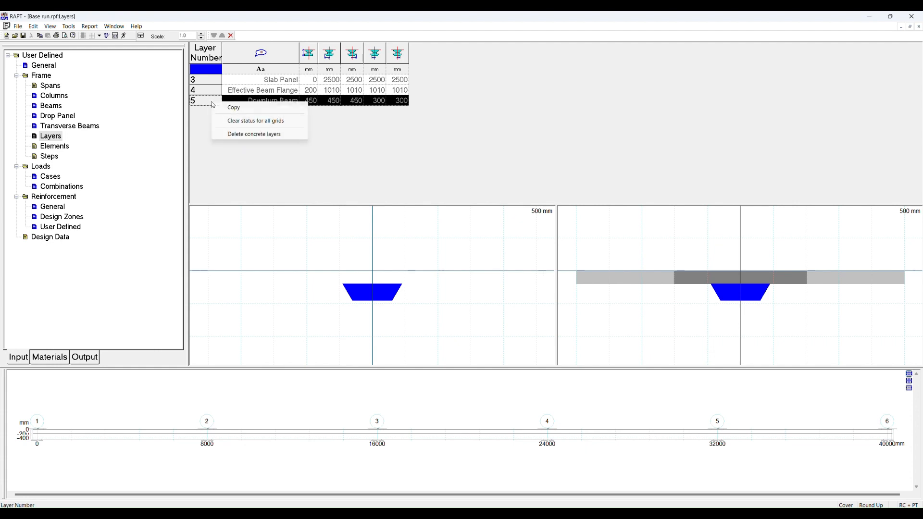
click(233, 124)
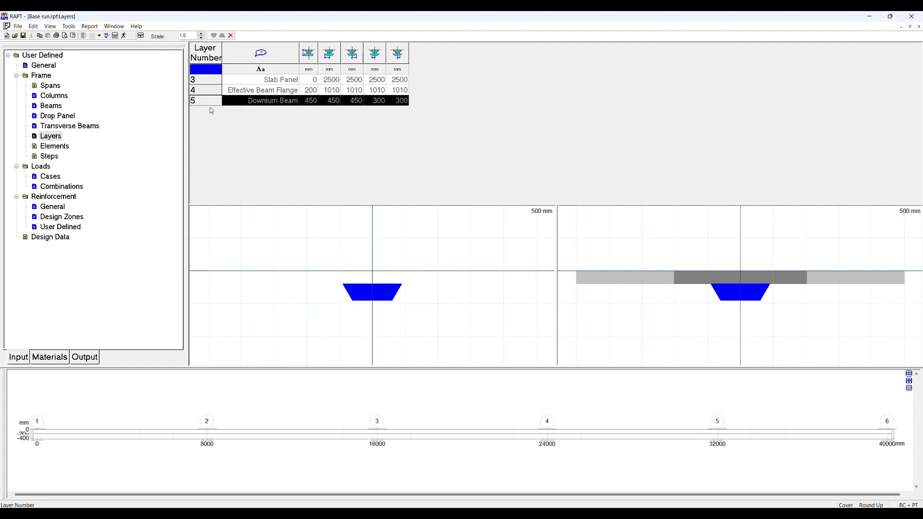
Add an upturn layer above the slab panel and set its depth to -200 mm
click(243, 90)
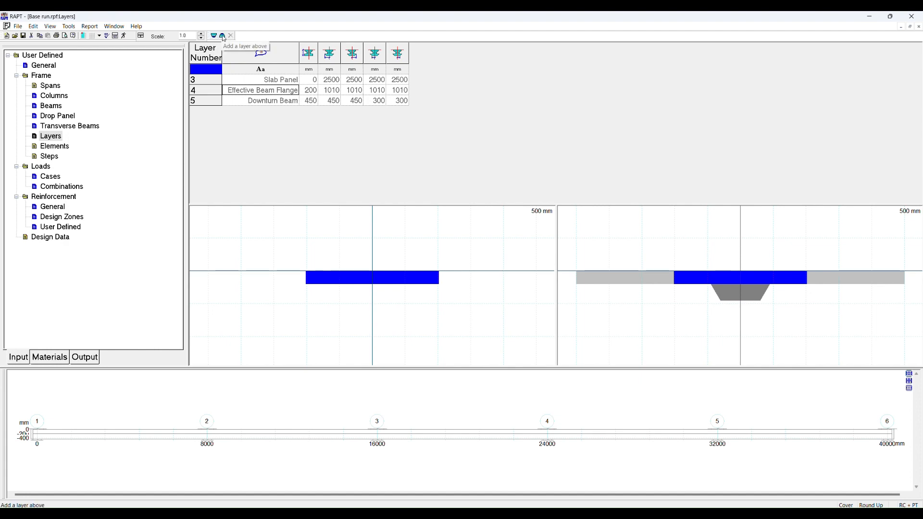
click(223, 36)
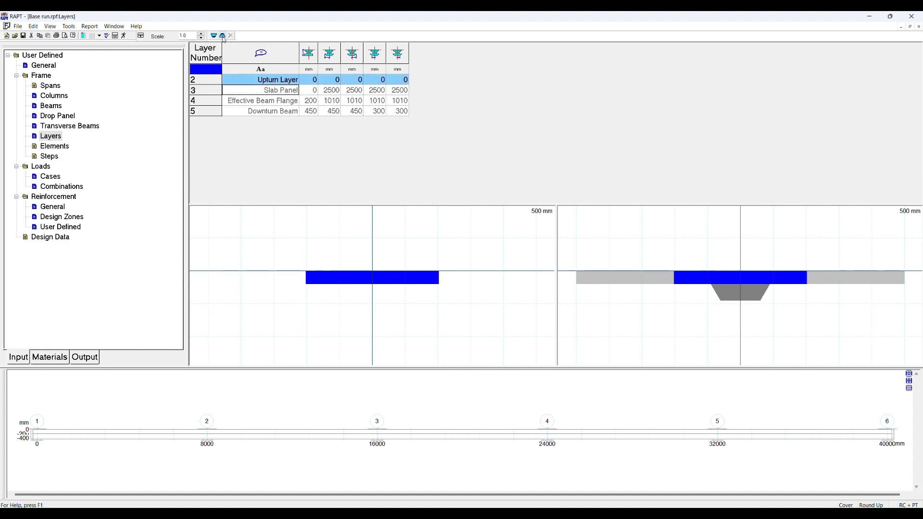
click(312, 82)
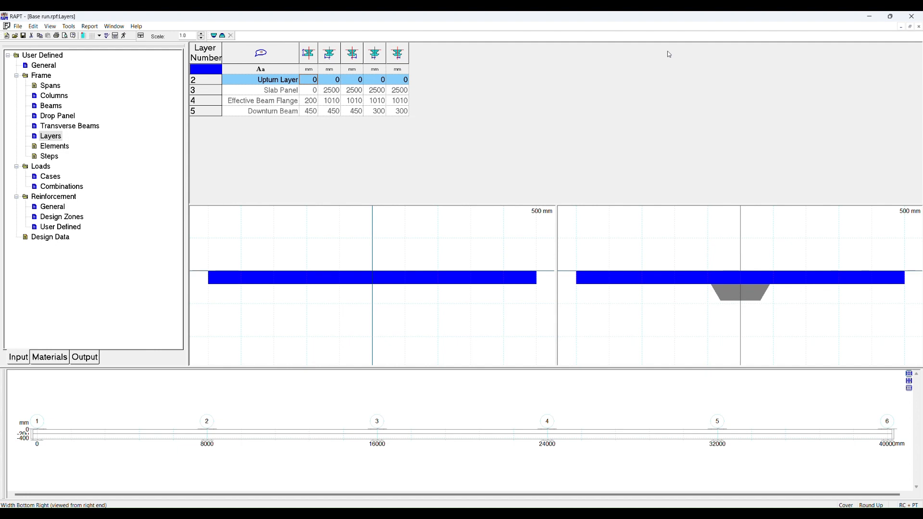
text(-200)
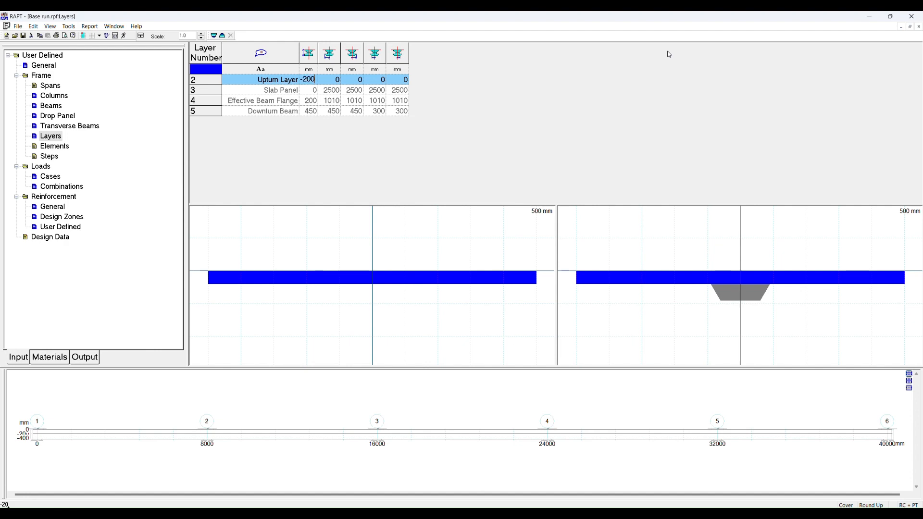
key(Tab)
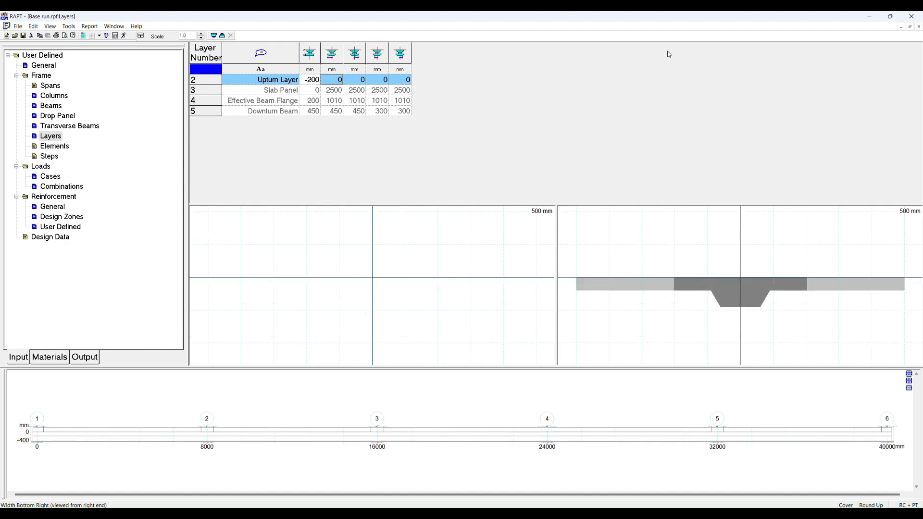
Set the upturn layer's top and bottom widths to 2500 mm left and -500 mm right, and view the cross-section in span 3
text(2500)
key(Tab)
text(-500)
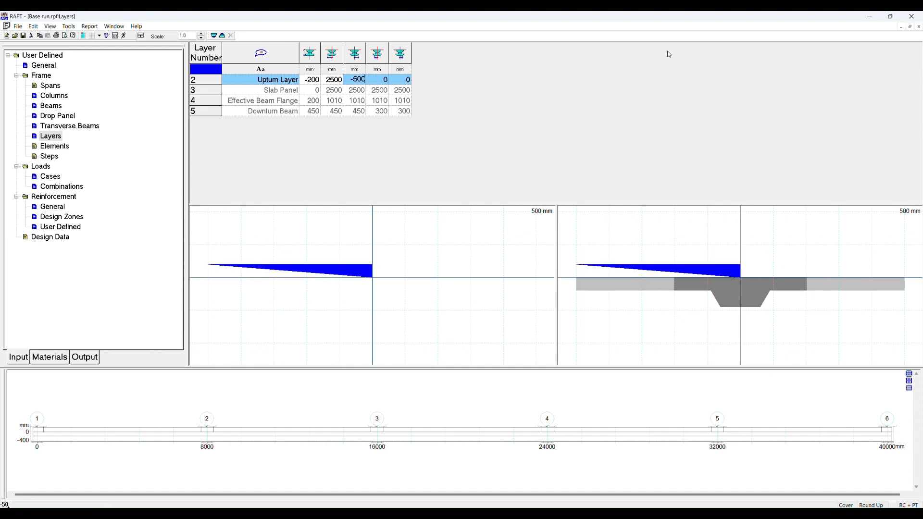
key(Tab)
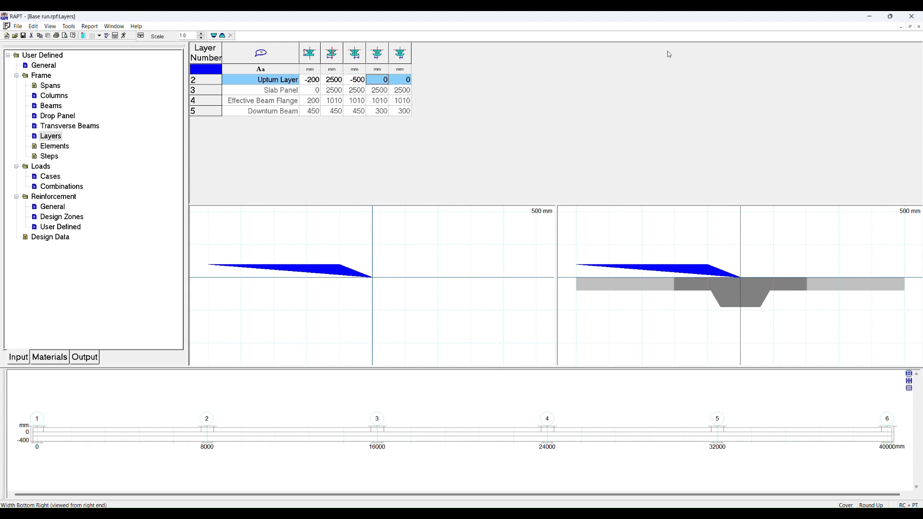
text(-2500)
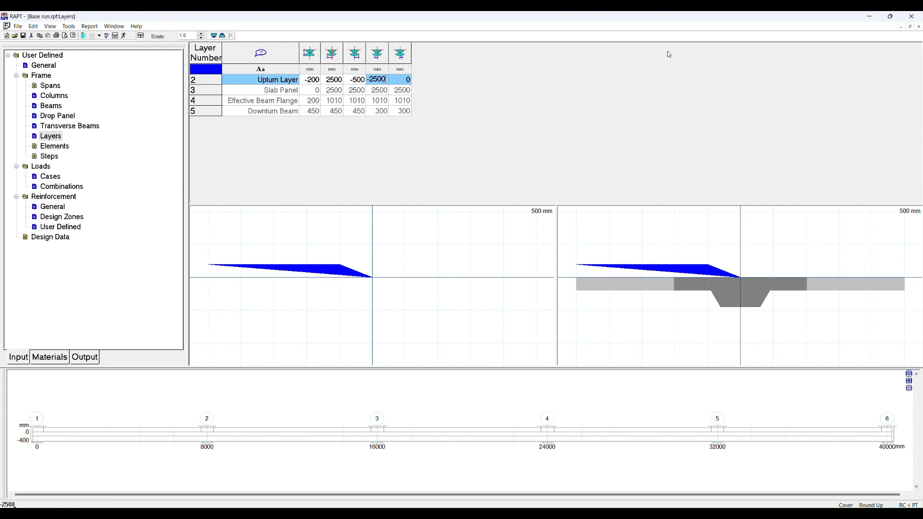
key(Tab)
key(Home)
key(Delete)
key(Tab)
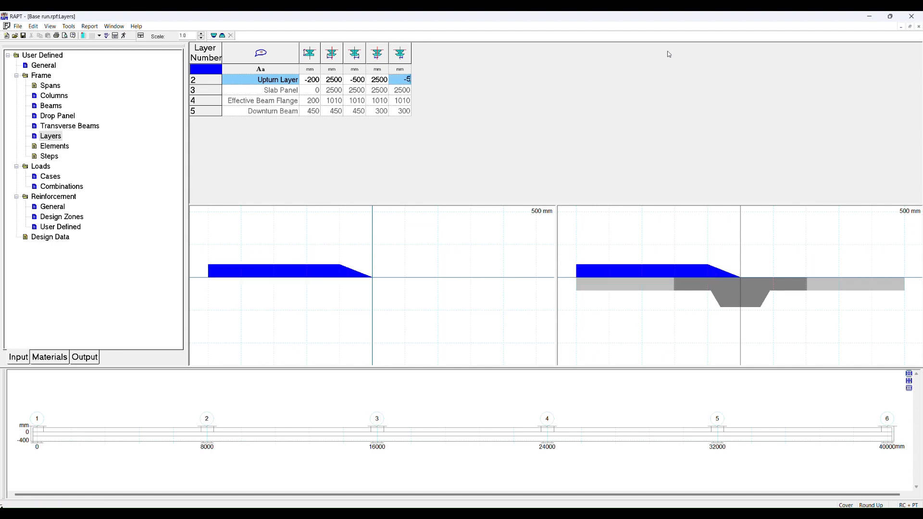
text(-500)
key(Tab)
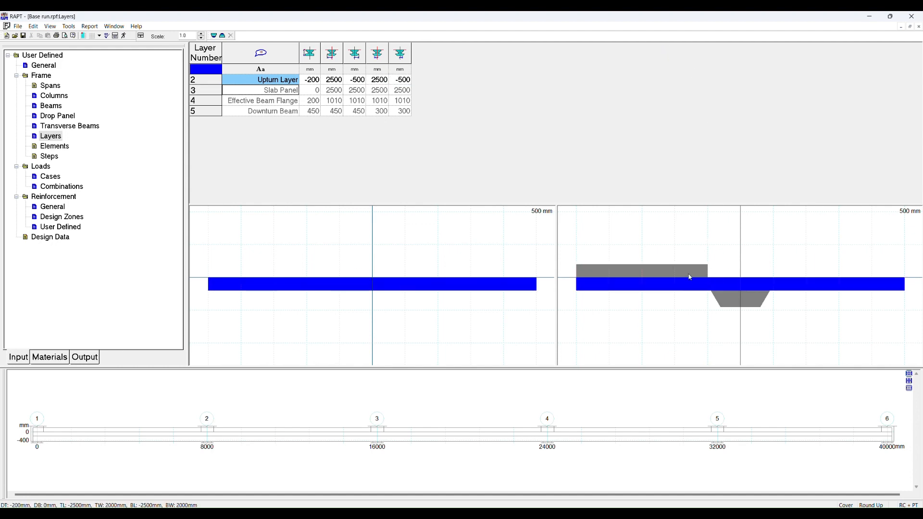
click(628, 261)
click(437, 423)
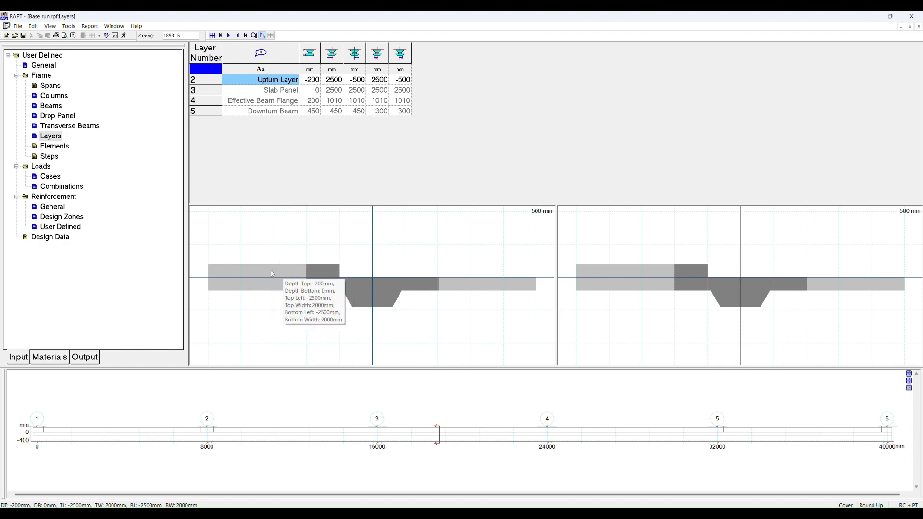
Set the upturn layer's top right width to -2000 mm and view the tapered cross-section in spans 3 and 4
click(400, 80)
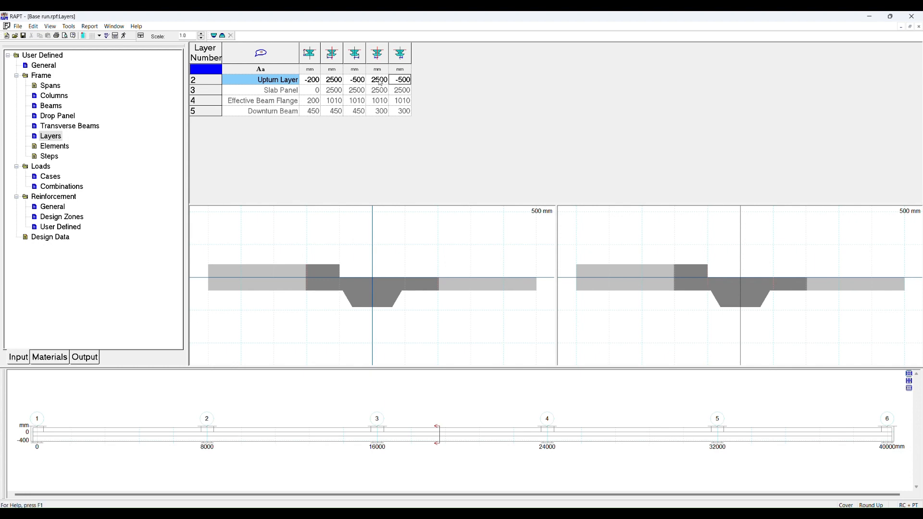
key(Left)
key(Left)
key(Left)
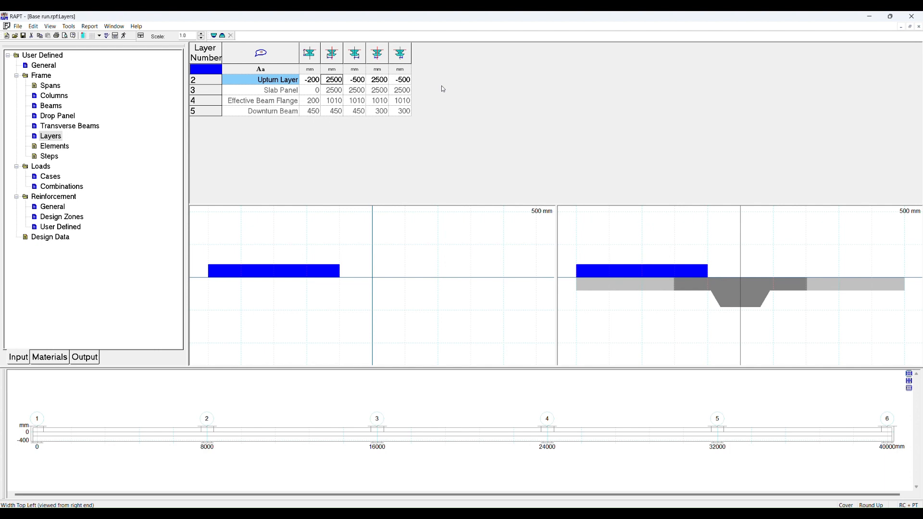
key(Right)
text(-2000)
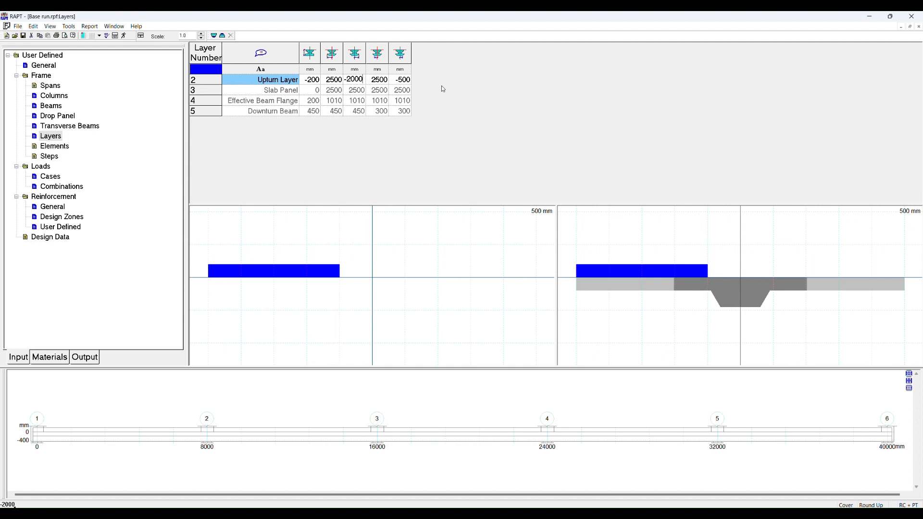
key(Right)
click(473, 424)
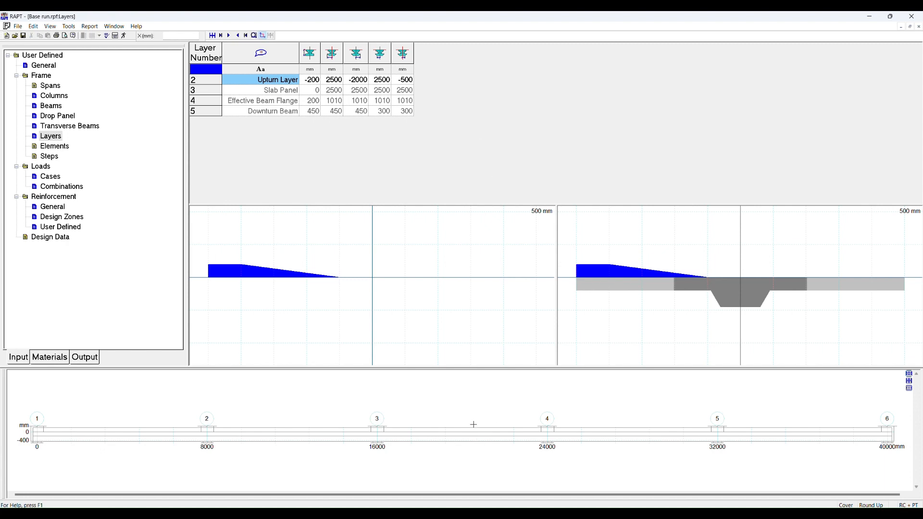
click(587, 433)
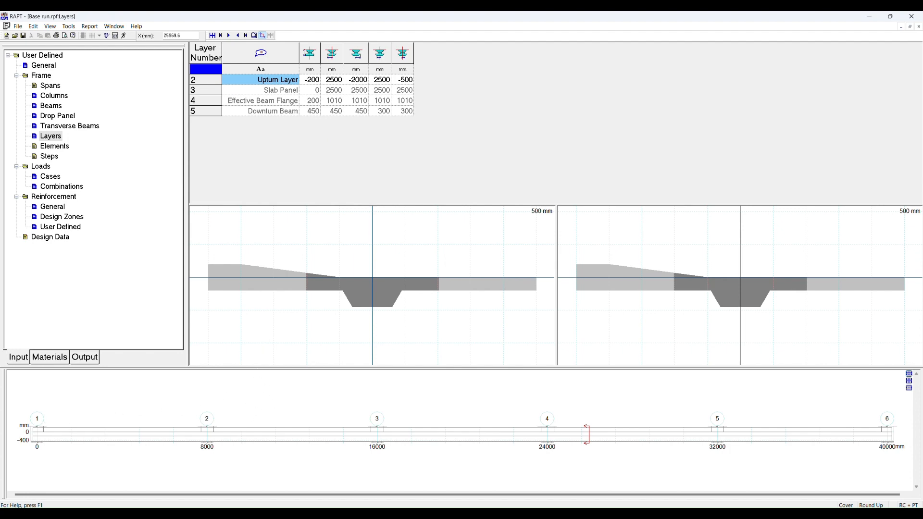
Delete the upturn layer from the concrete layers
click(56, 138)
click(211, 79)
right_click(211, 81)
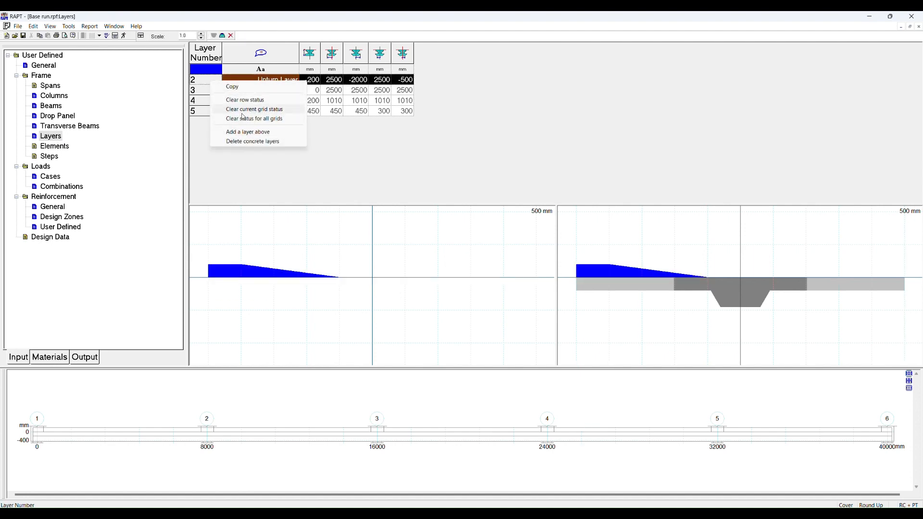
click(250, 141)
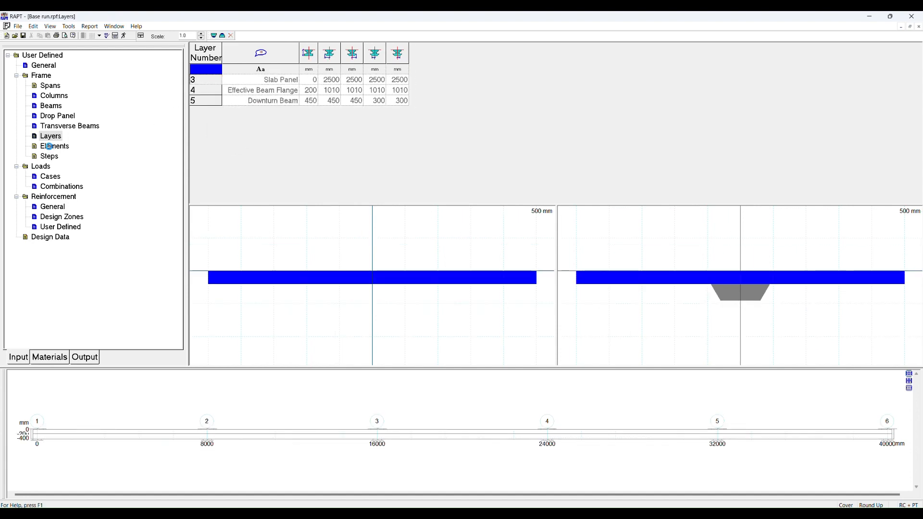
Add a new step to the frame's Steps inputs, keeping the Flexible Step type
click(50, 146)
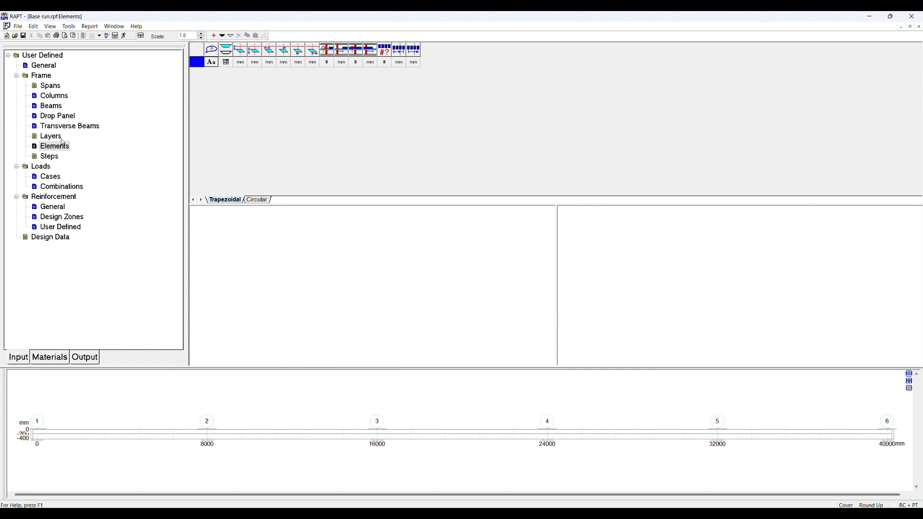
click(51, 160)
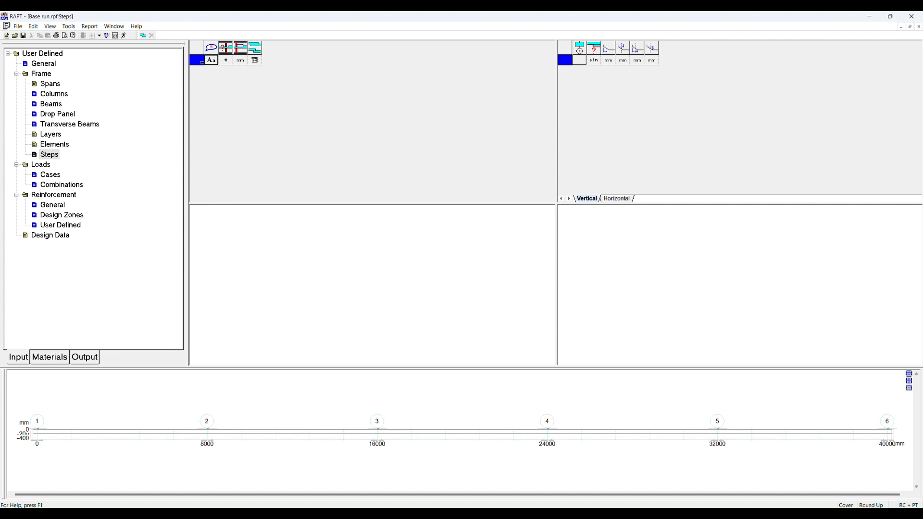
click(199, 60)
right_click(201, 60)
click(230, 84)
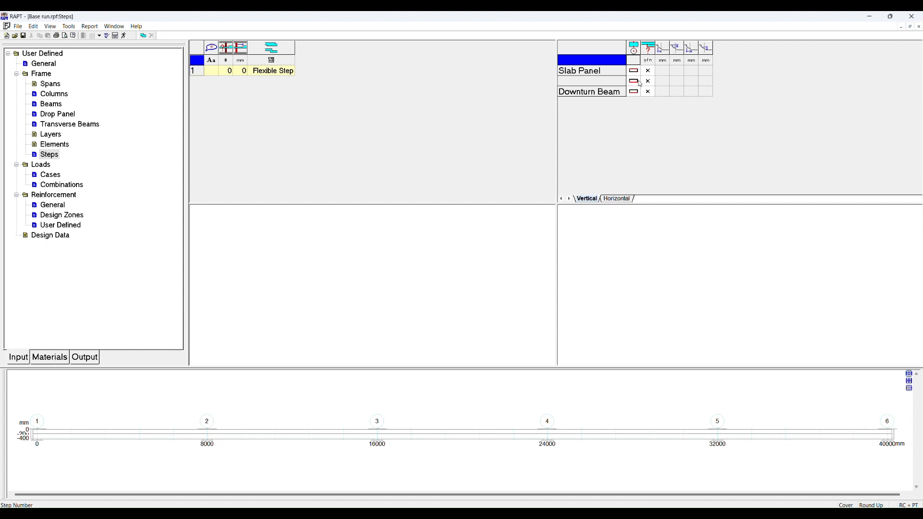
click(625, 111)
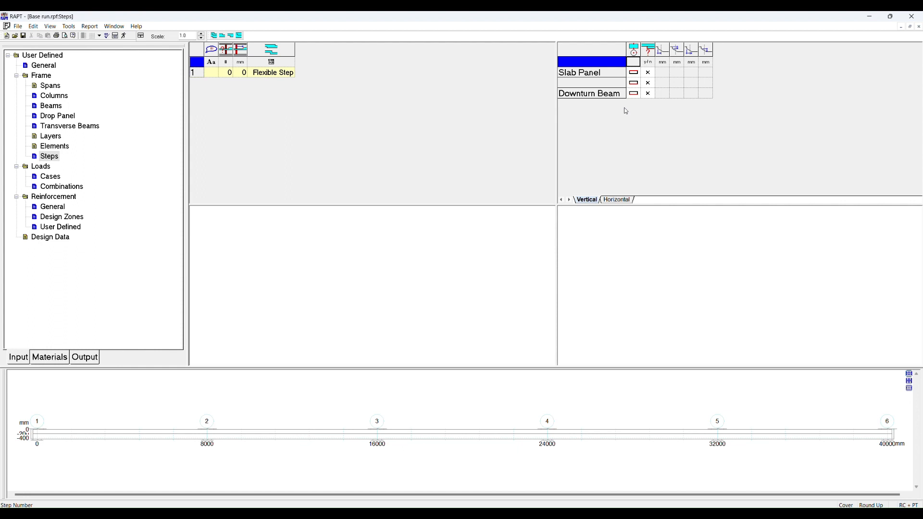
Set the step's reference column to 2 and keep its 0 mm distance and Flexible Step type
click(214, 37)
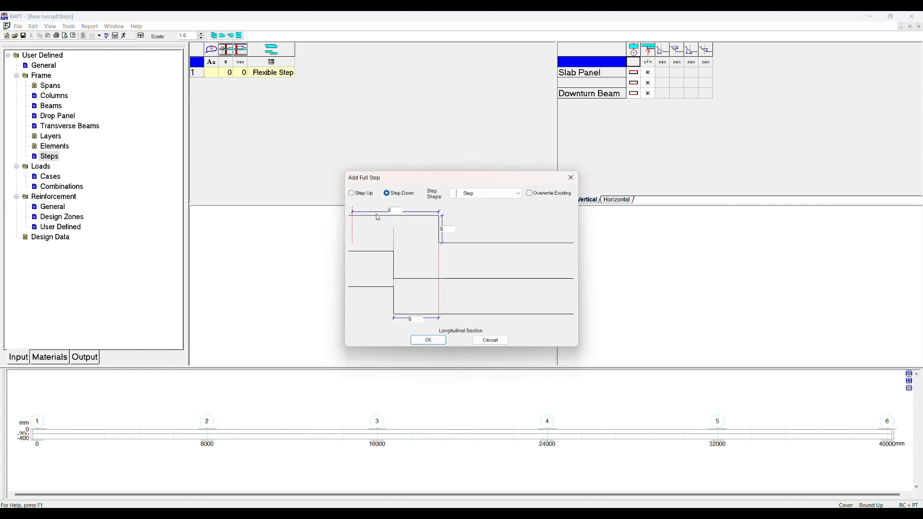
click(491, 340)
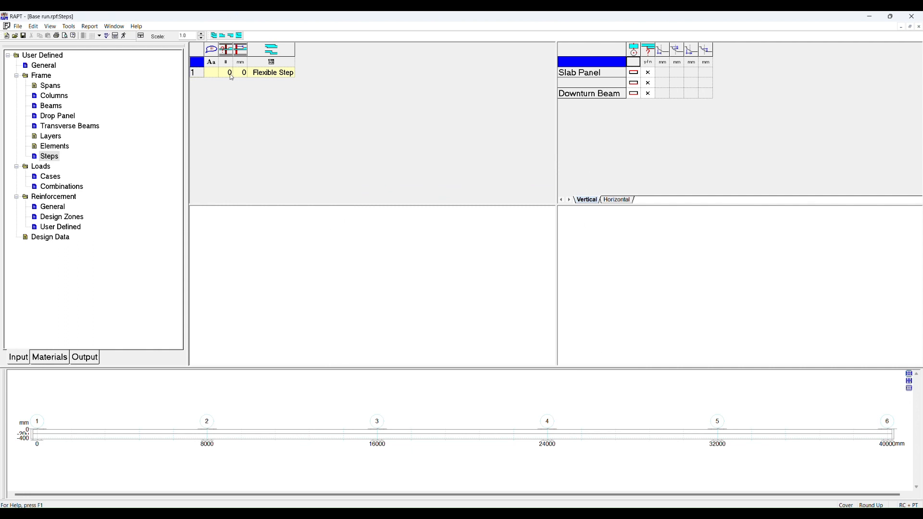
click(233, 74)
text(2)
key(Tab)
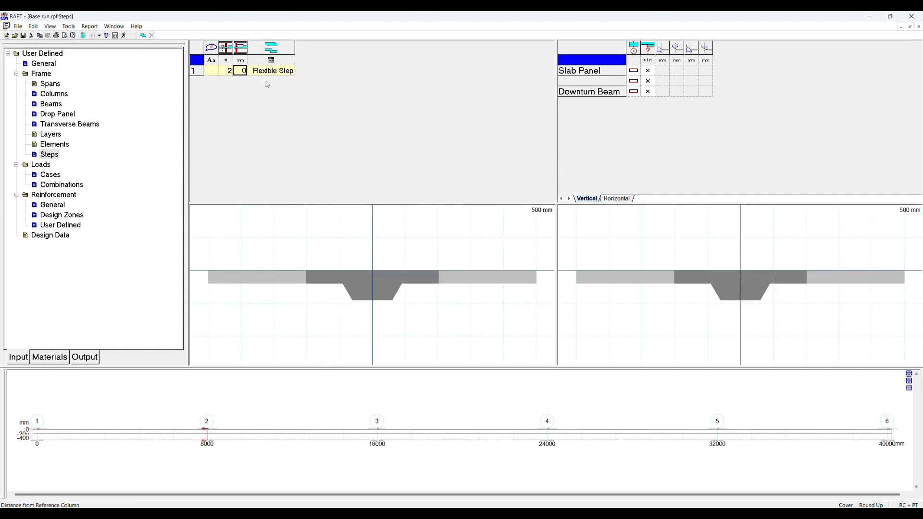
click(282, 70)
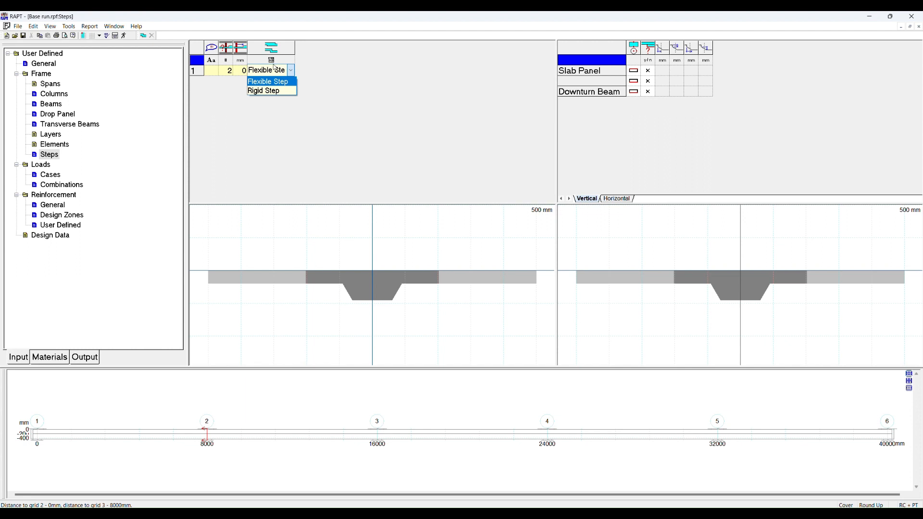
click(235, 100)
click(612, 123)
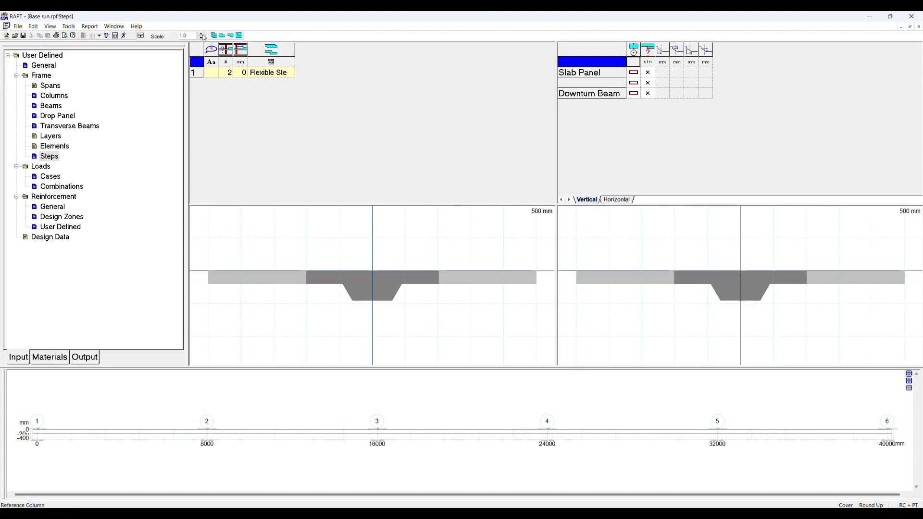
Add a full step down with a 200 mm offset, 200 mm depth and 500 mm overlap to the soffit steps
click(213, 35)
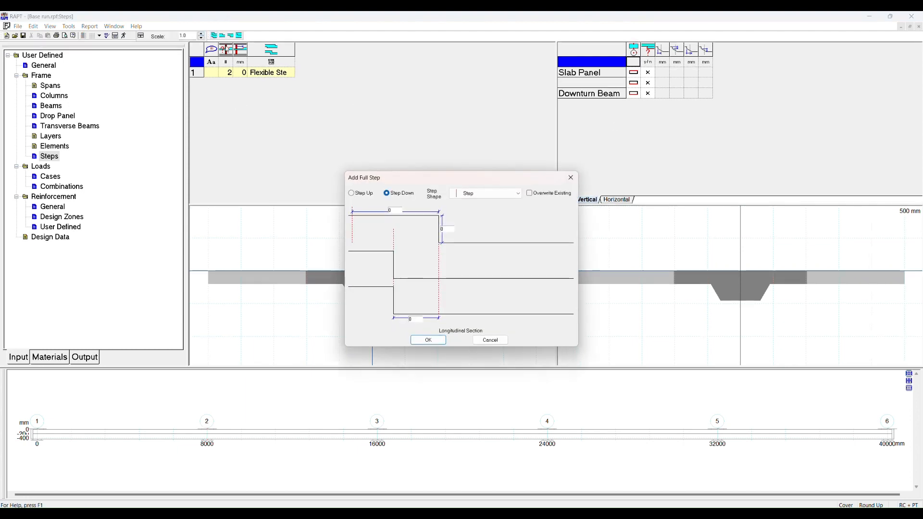
double_click(397, 210)
text(200)
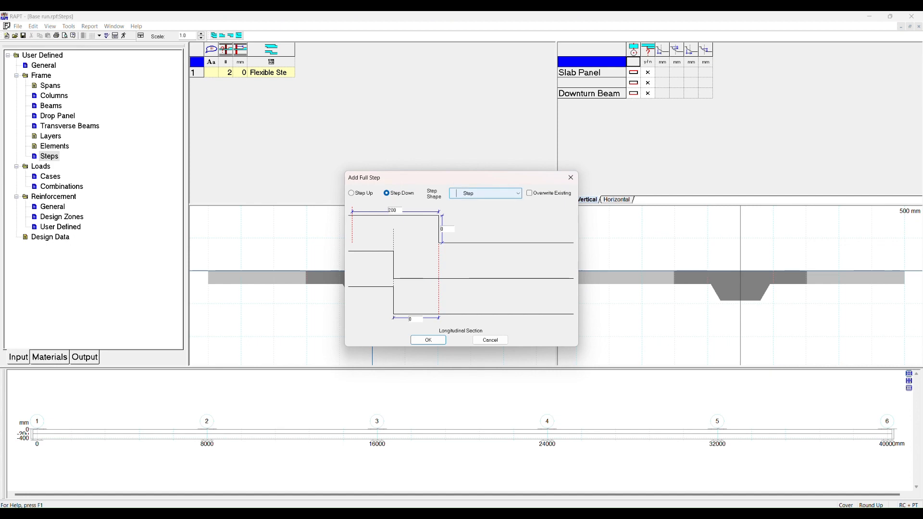
key(Tab)
text(200)
key(Tab)
text(500)
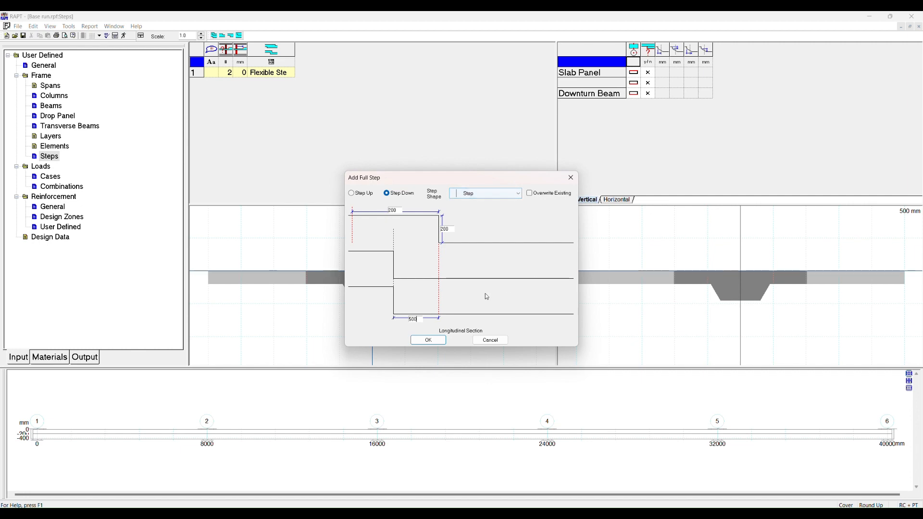
click(428, 341)
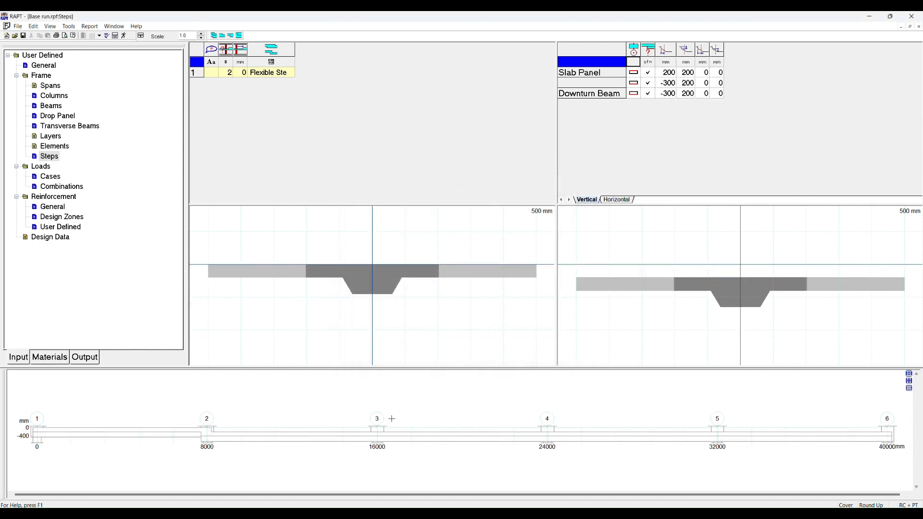
View the cross-sections just before, within and after the thickened step zone around column 2
click(206, 440)
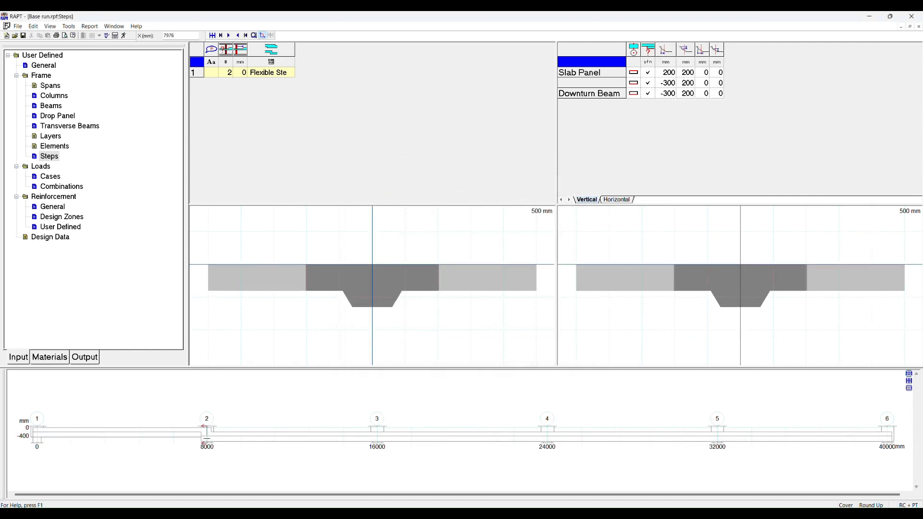
click(212, 436)
click(200, 435)
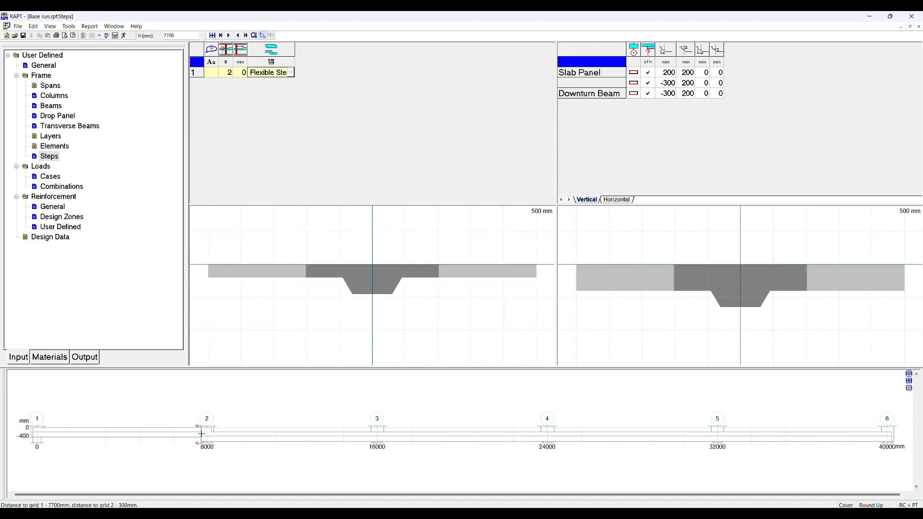
click(188, 434)
click(200, 436)
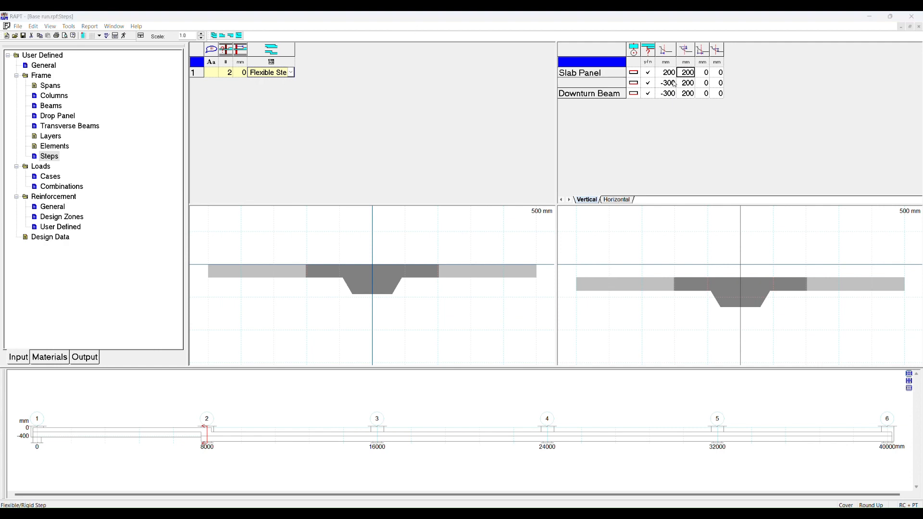
Set the step offset of the slab panel's top surface to 2000 mm
click(669, 73)
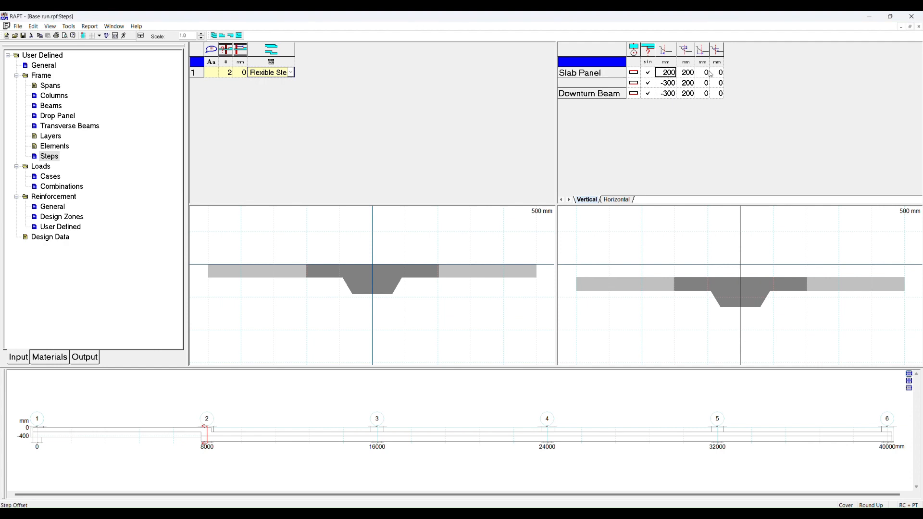
text(2000)
key(Tab)
key(shift+Tab)
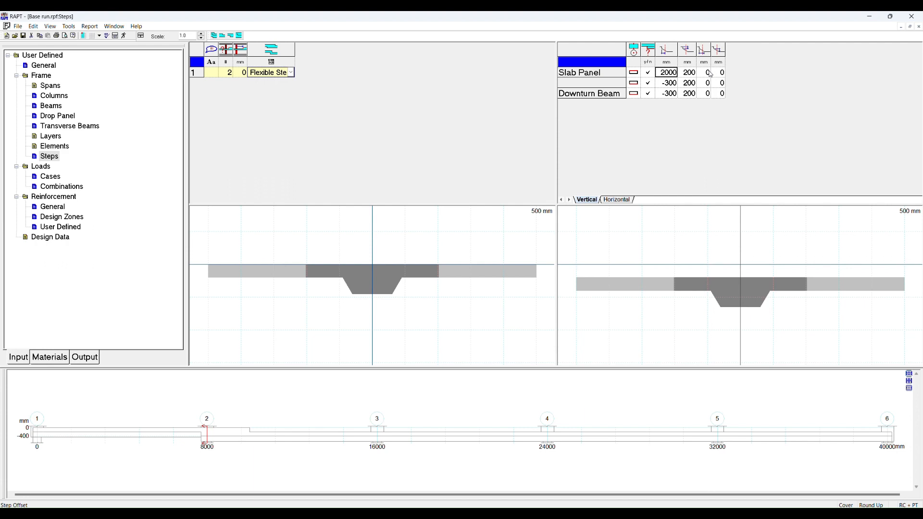
Set the step offsets of the slab panel soffit and the downturn beam soffit to 500 mm
key(Down)
key(Delete)
text(500)
key(Tab)
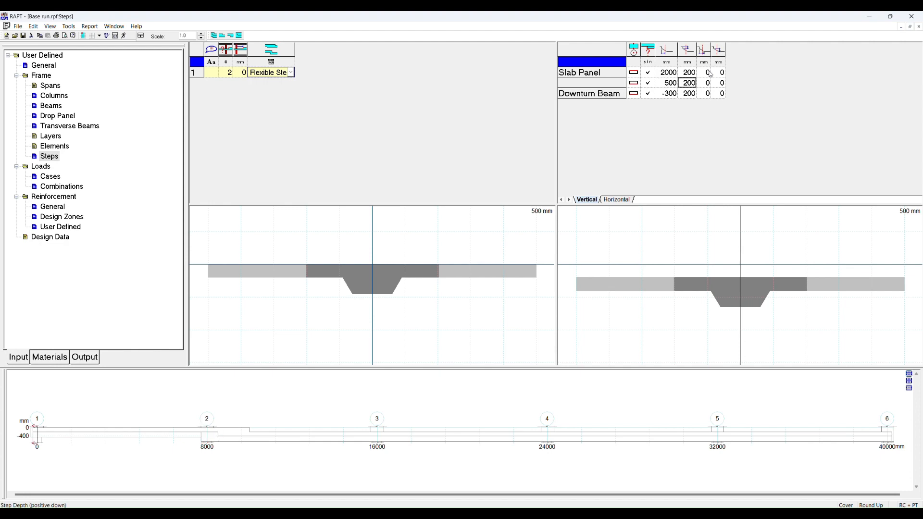
key(shift+Tab)
key(Down)
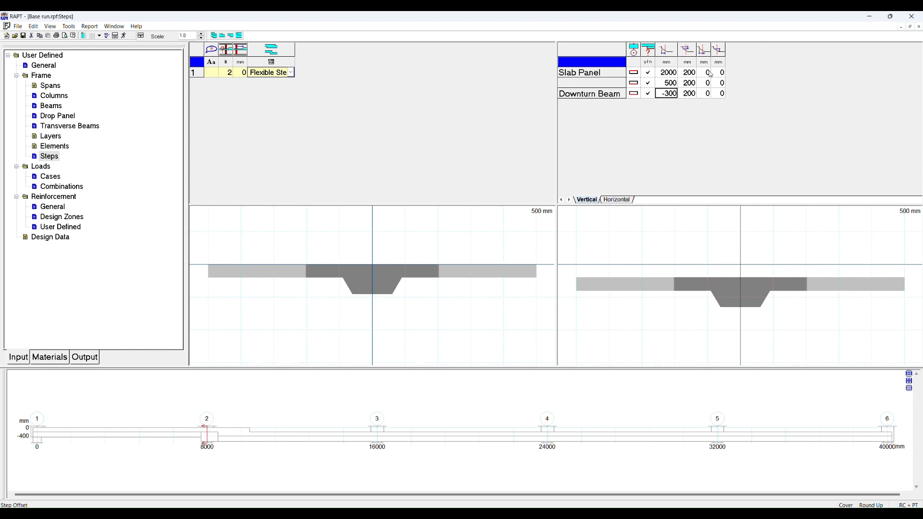
text(500)
key(Tab)
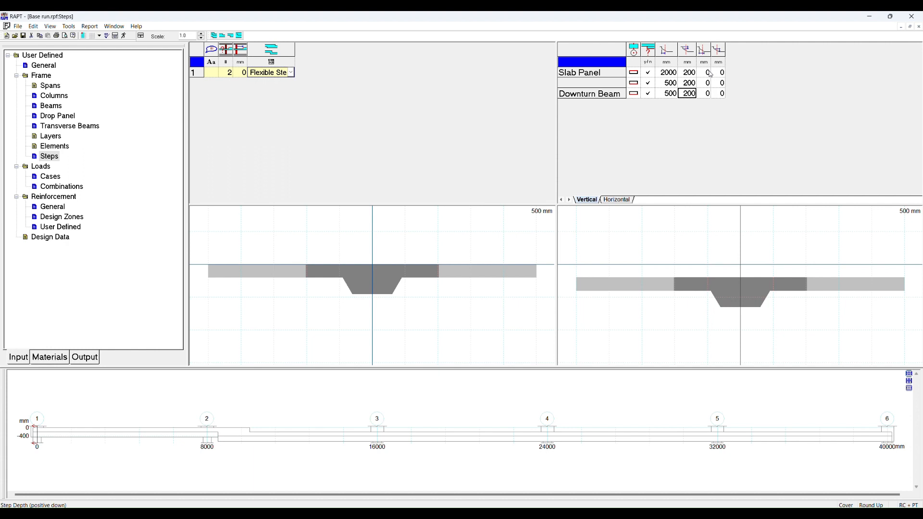
Examine the cross-sections at several positions in span 2, on both sides of the soffit and top surface steps
click(229, 432)
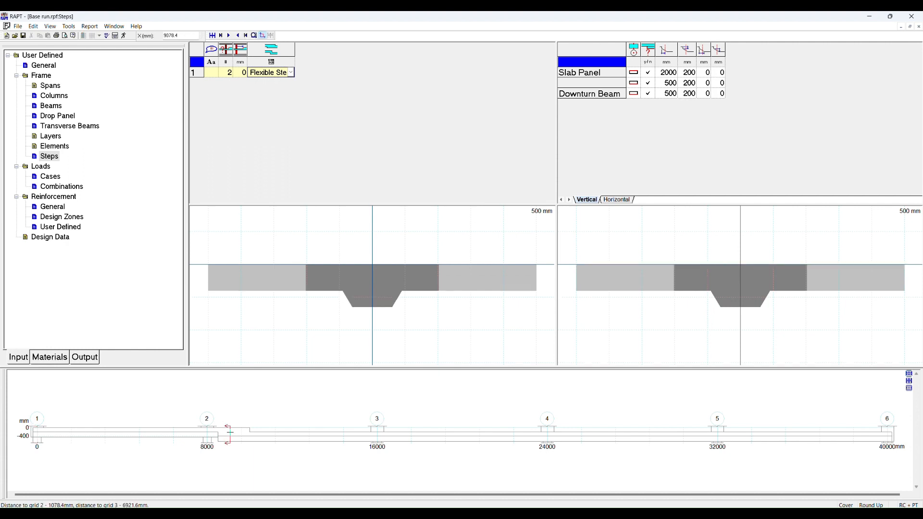
click(241, 431)
click(259, 432)
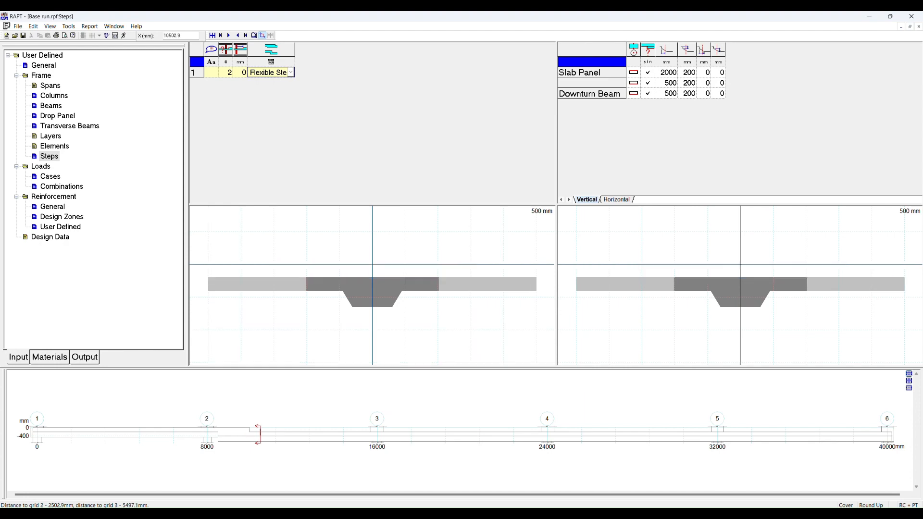
click(241, 432)
click(221, 432)
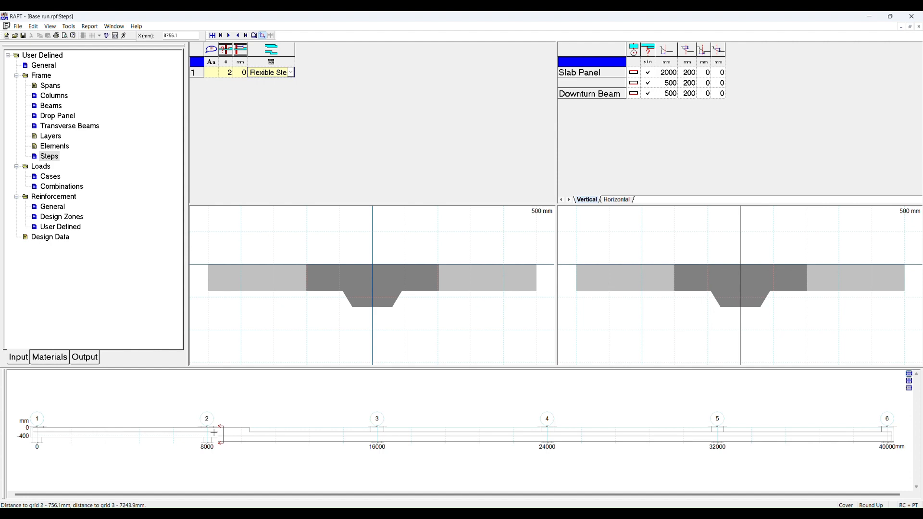
click(213, 433)
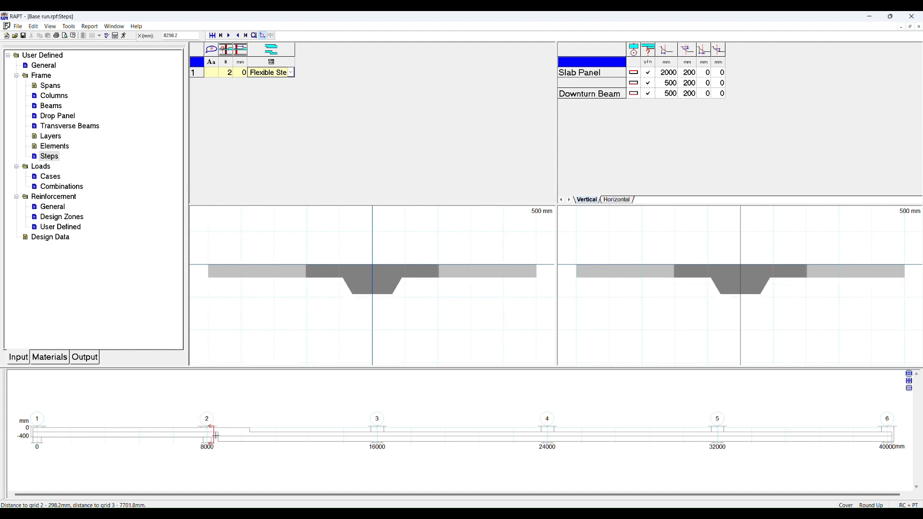
click(231, 434)
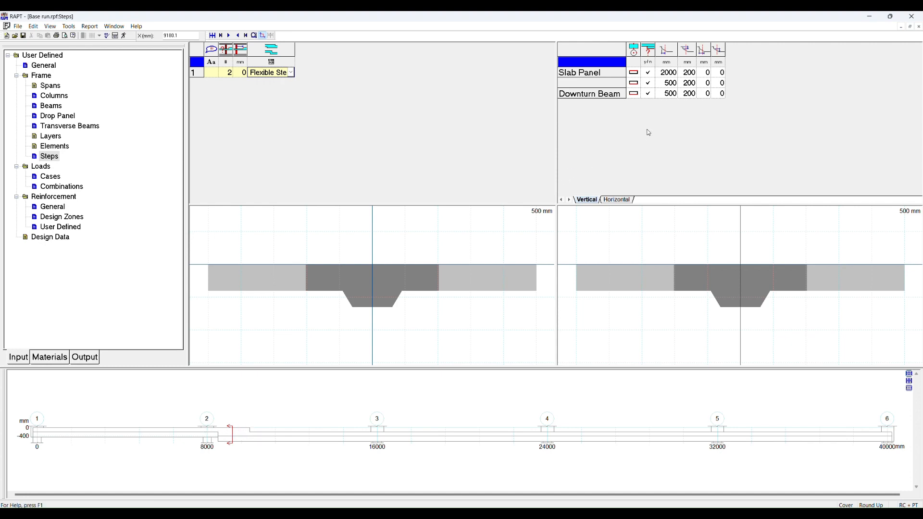
Set the slab panel soffit's step offset to 1800 mm
click(668, 86)
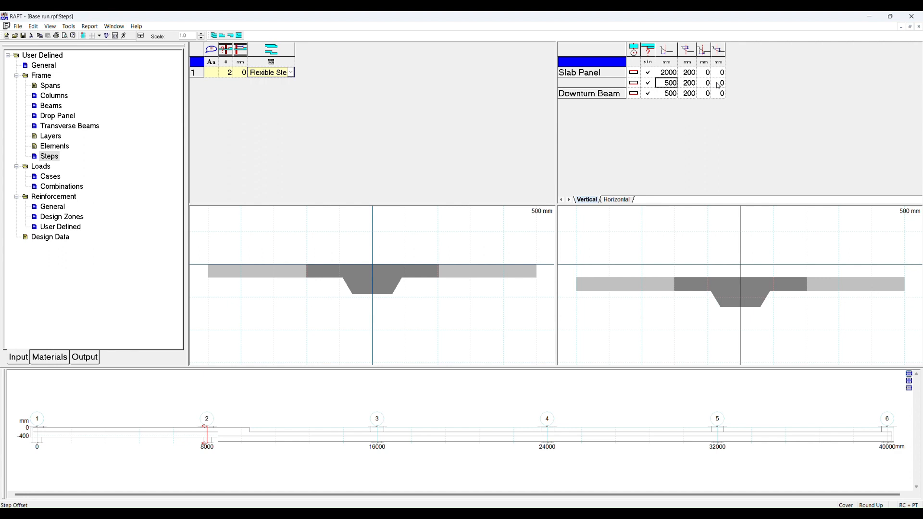
text(1800)
key(Tab)
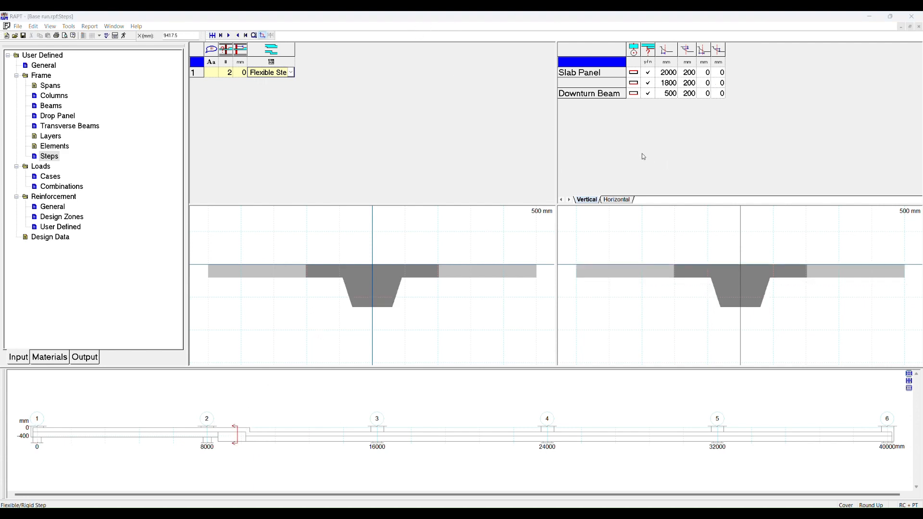
Show the horizontal step inputs and display the frame in plan view
click(617, 199)
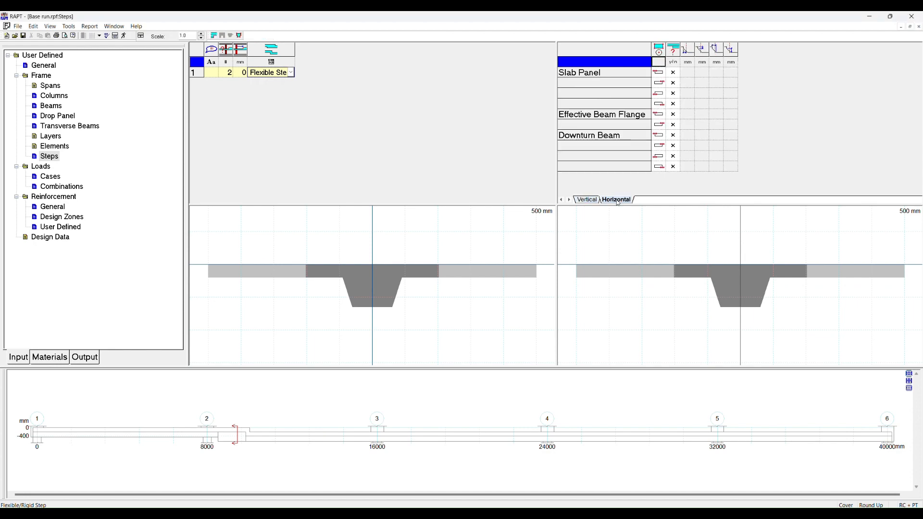
click(908, 387)
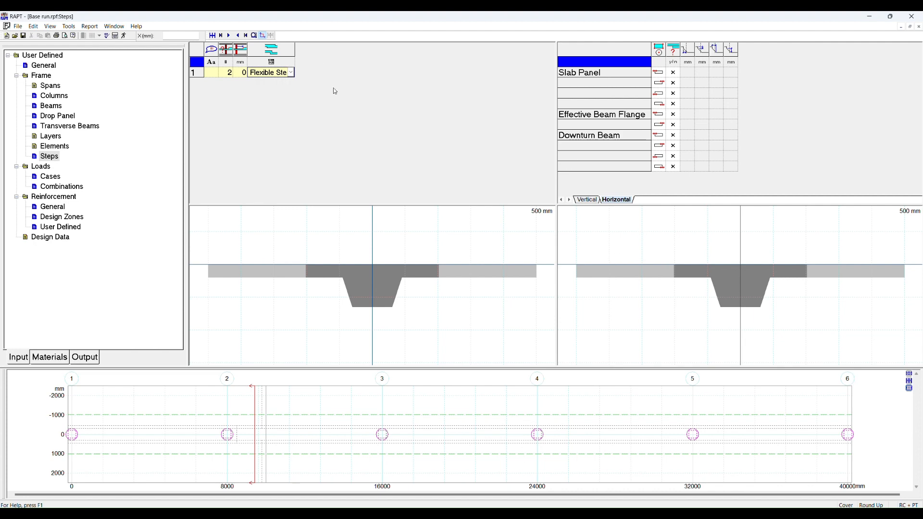
Open the Beams inputs and toggle the detailed effective flange widths on and back off
click(52, 106)
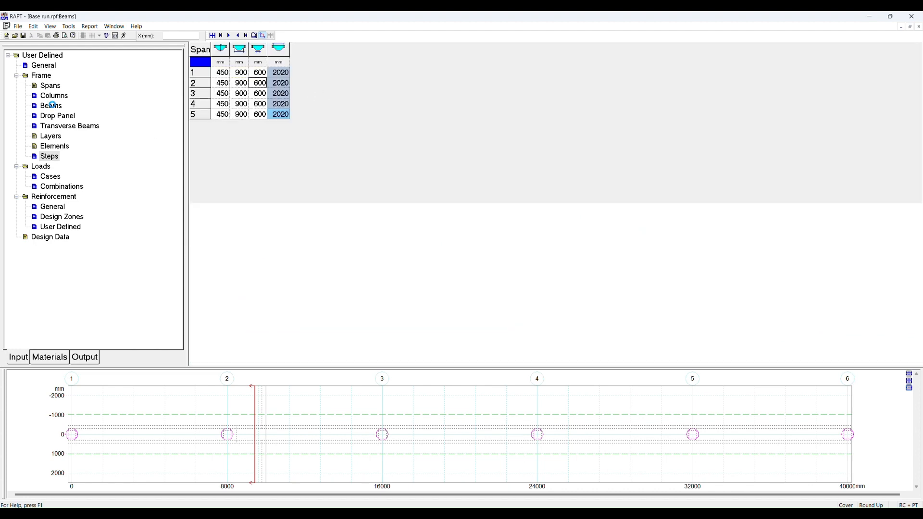
mouse_move(436, 280)
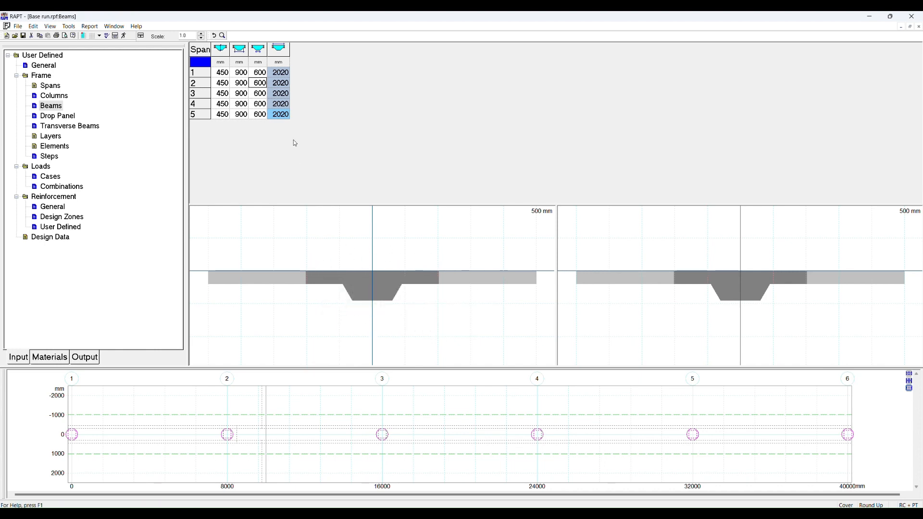
click(223, 36)
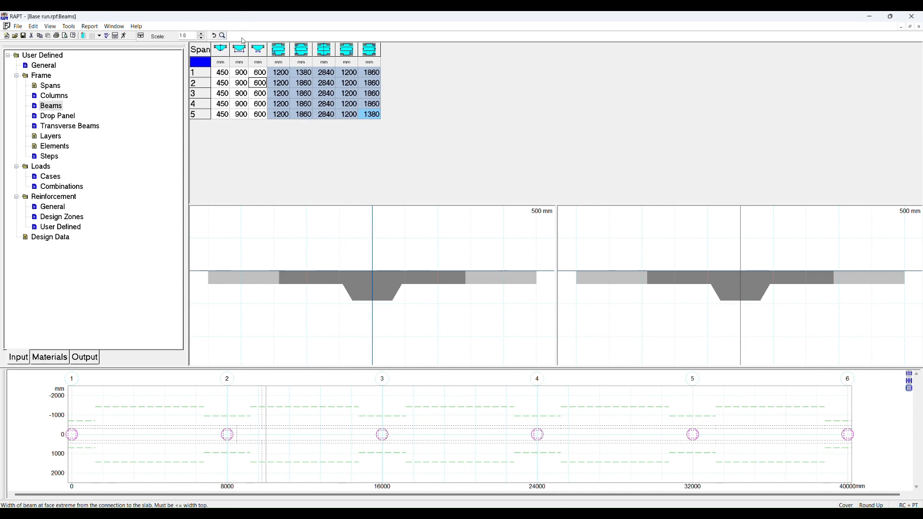
click(223, 36)
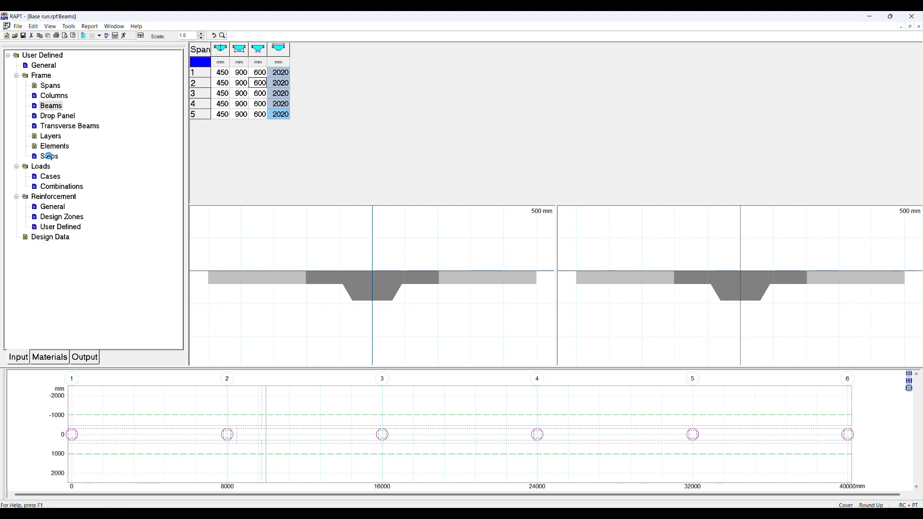
Add a solid trapezoidal element in the Elements inputs and select its row
click(51, 152)
click(53, 145)
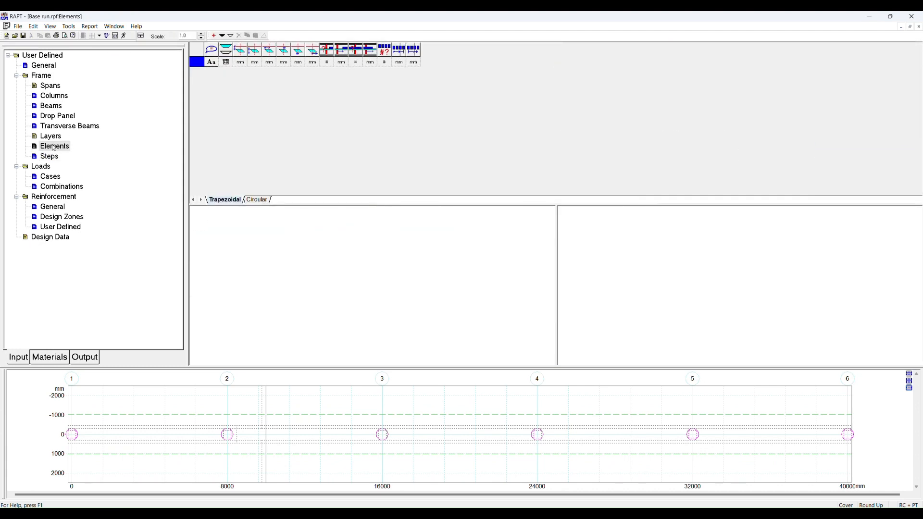
click(223, 36)
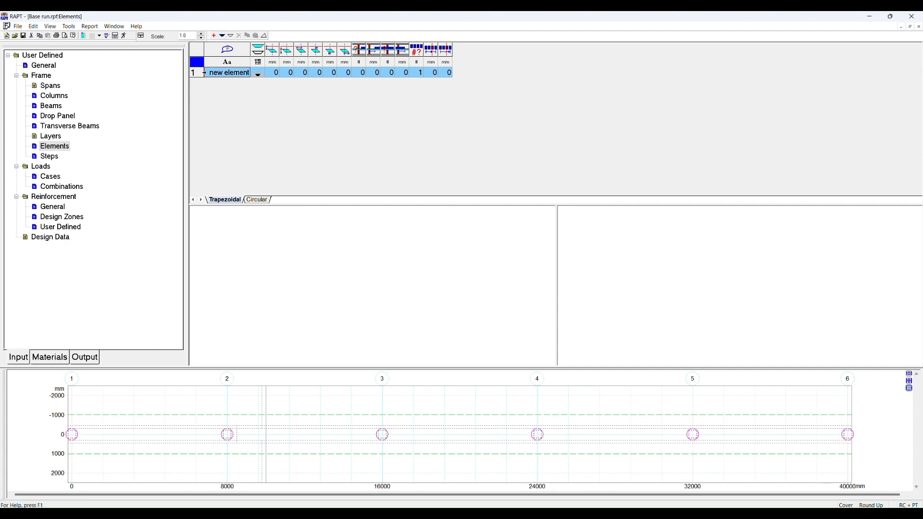
right_click(198, 74)
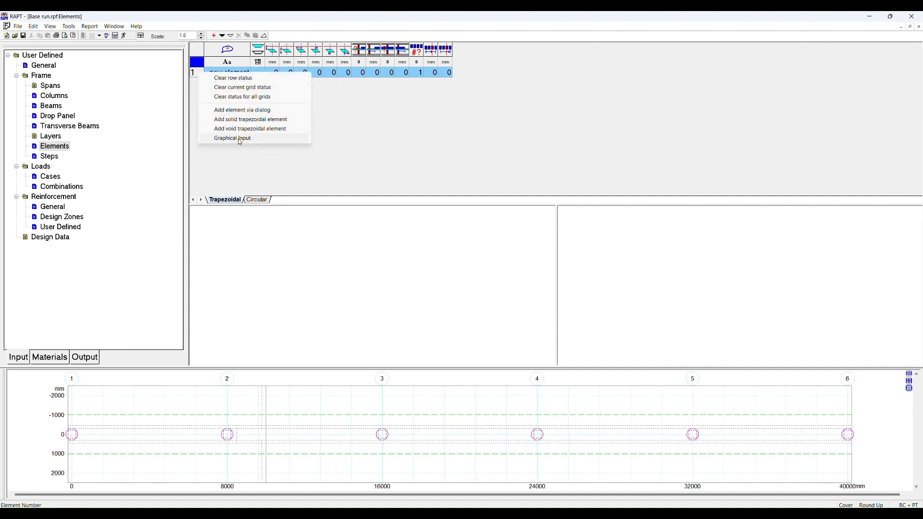
click(339, 116)
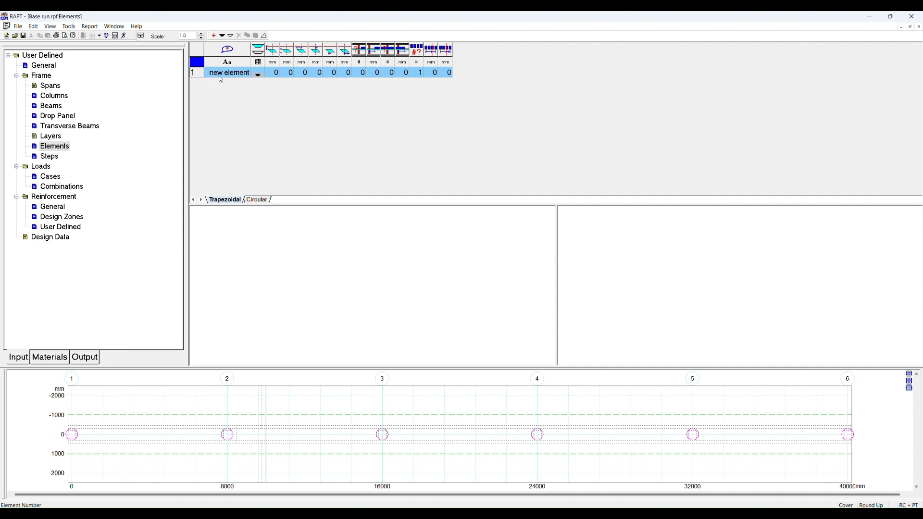
click(198, 73)
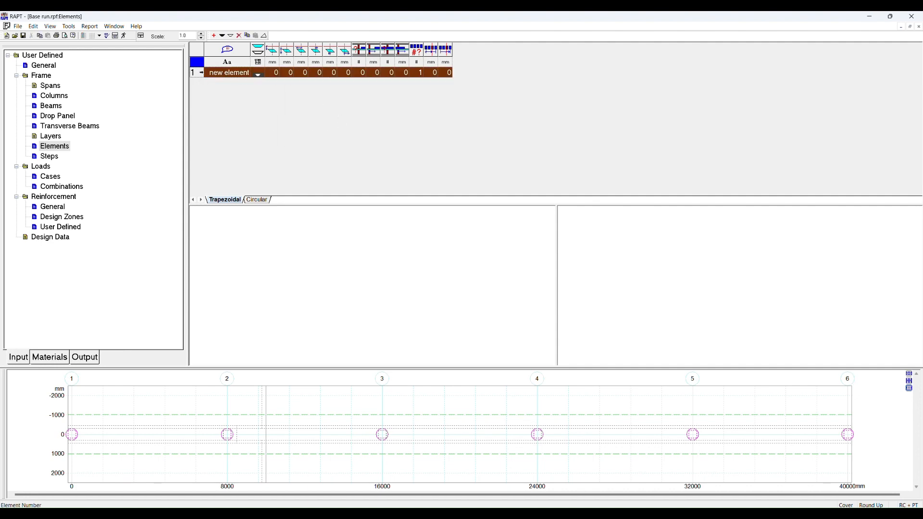
Set the new trapezoidal element's left end reference column to 3 and right end reference column to 4
click(273, 73)
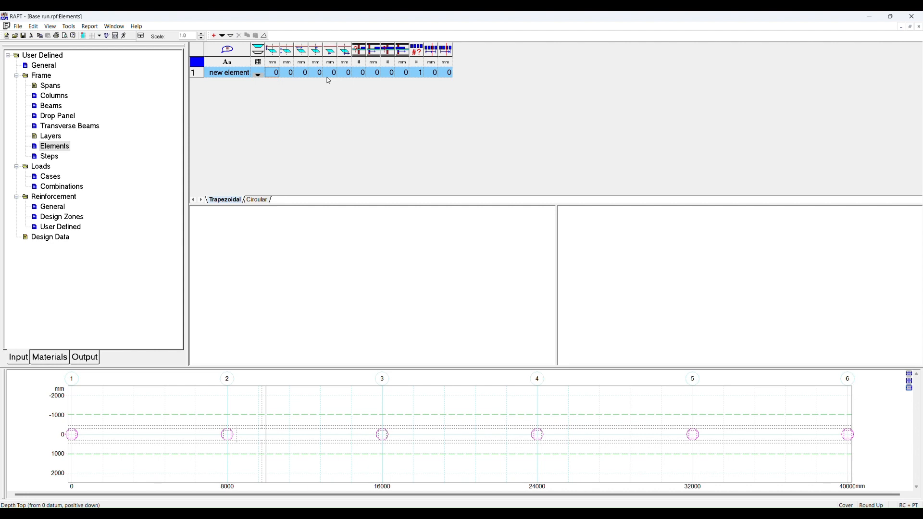
key(Tab)
key(Tab)
key(Tab)
key(Tab)
key(Tab)
key(Tab)
text(3)
key(Tab)
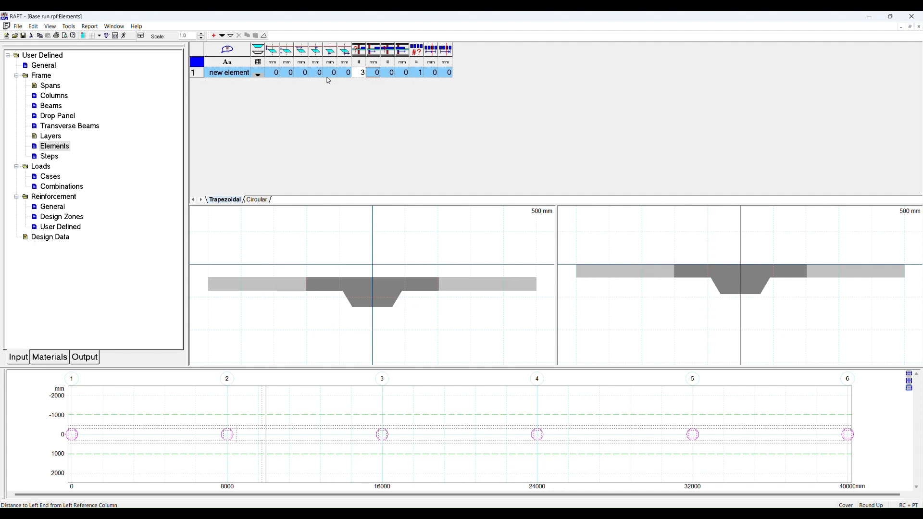
key(Tab)
key(BackSpace)
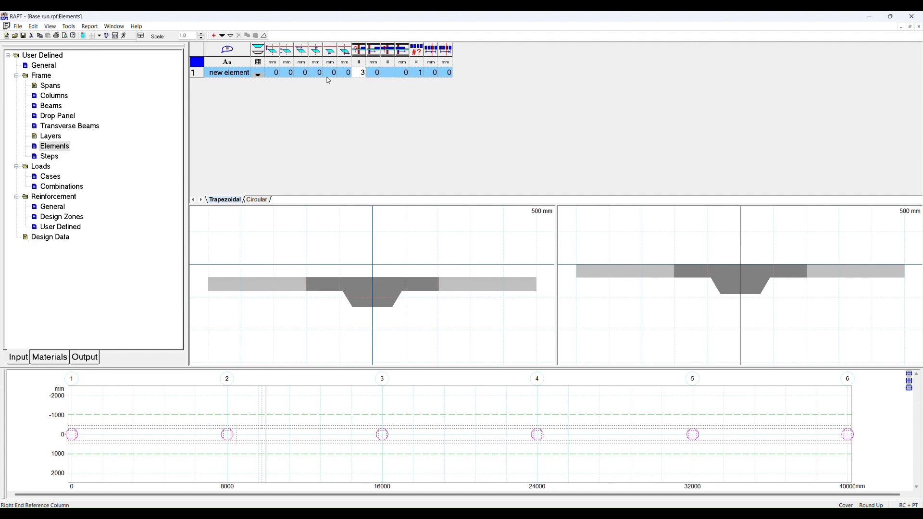
text(4)
Set the trapezoidal element's top depth to -400 mm and its element depth to 400 mm
key(shift+Tab)
key(shift+Tab)
key(shift+Tab)
key(shift+Tab)
key(shift+Tab)
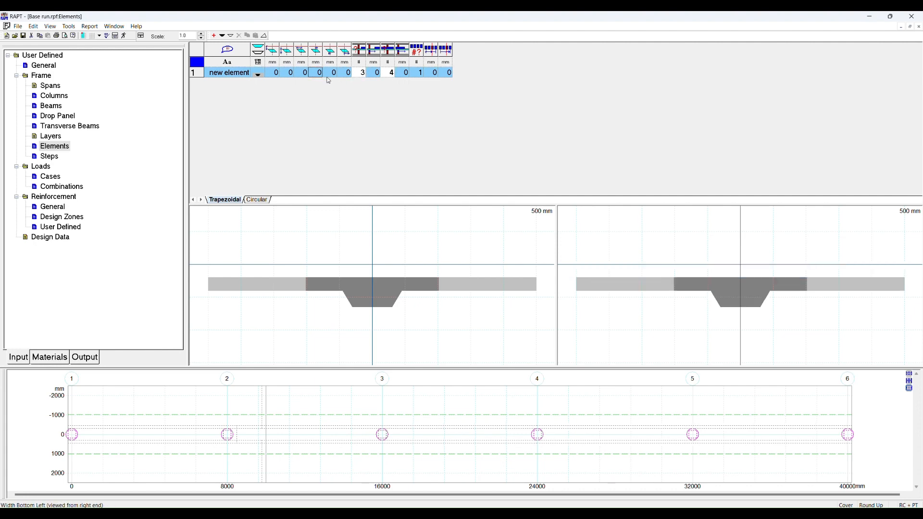
key(shift+Tab)
key(shift+Tab)
key(shift+Tab)
text(-400)
key(Tab)
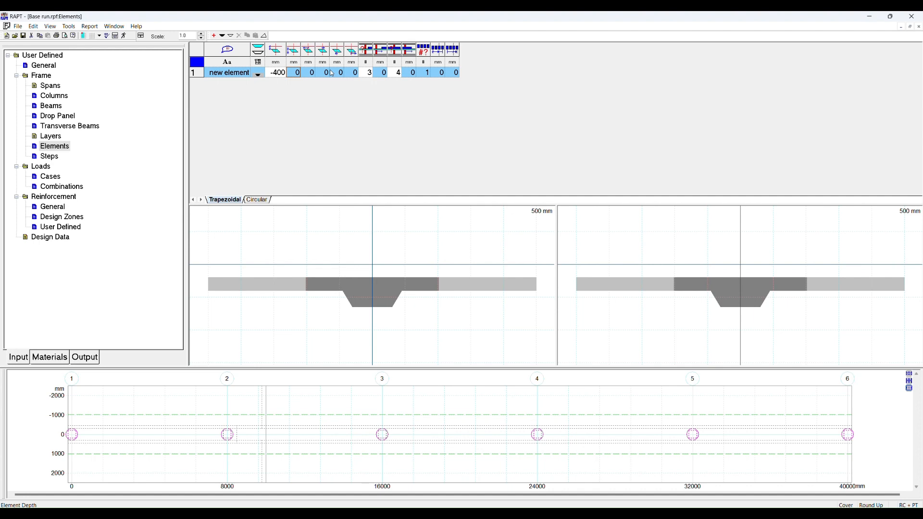
text(400)
key(Tab)
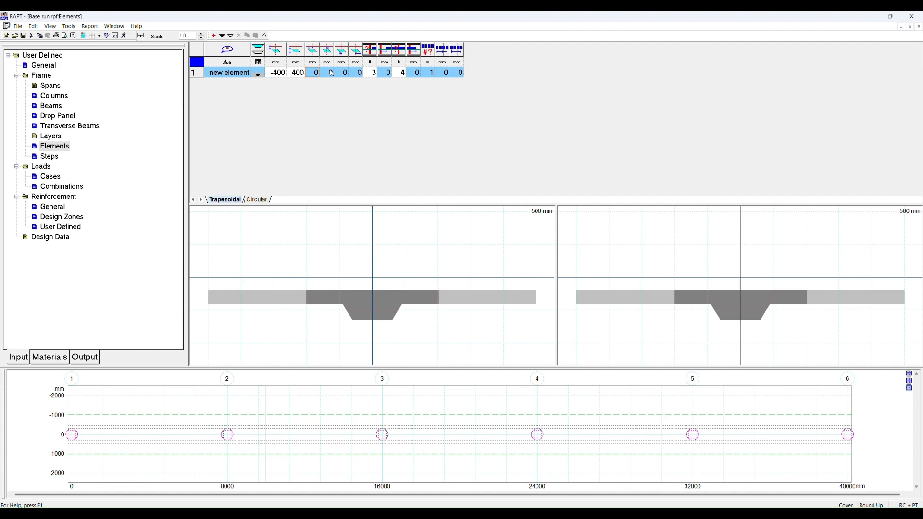
Set the element's top left width to 2300 mm and both its top right and bottom right widths to 2500 mm
text(-2300)
key(Tab)
text(2500)
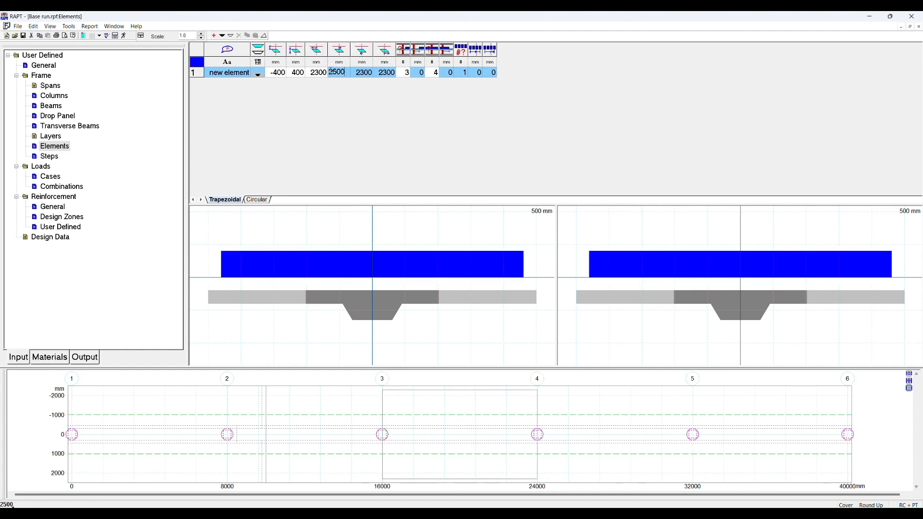
key(Tab)
key(Tab)
text(2500)
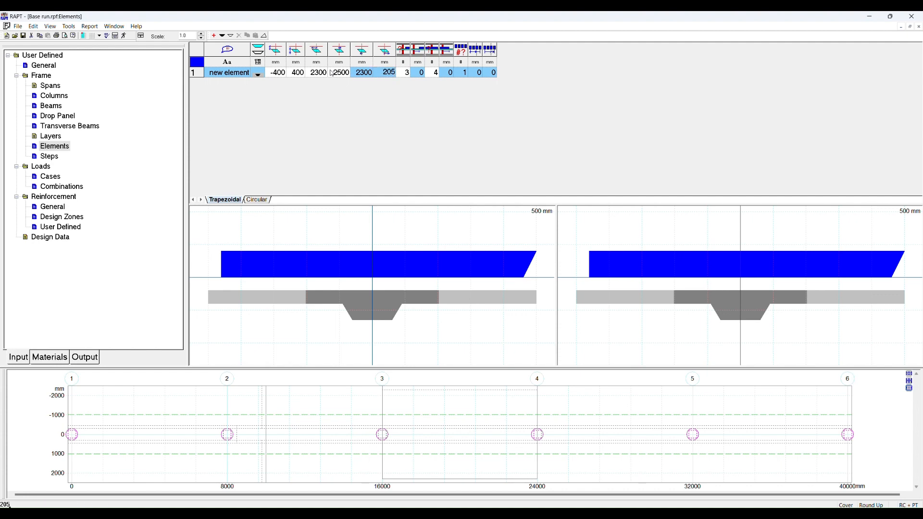
Set the element's bottom left and top left widths to -2300 mm
key(Left)
key(Left)
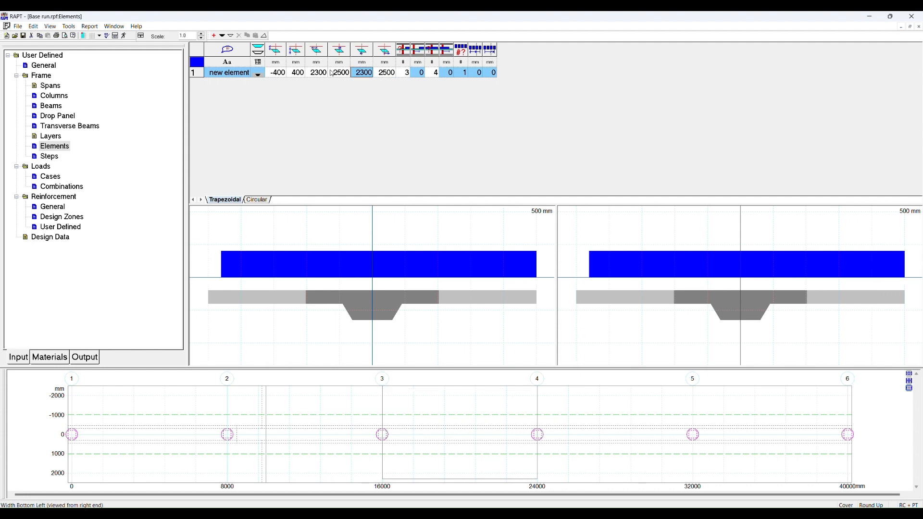
text(-2300)
key(Return)
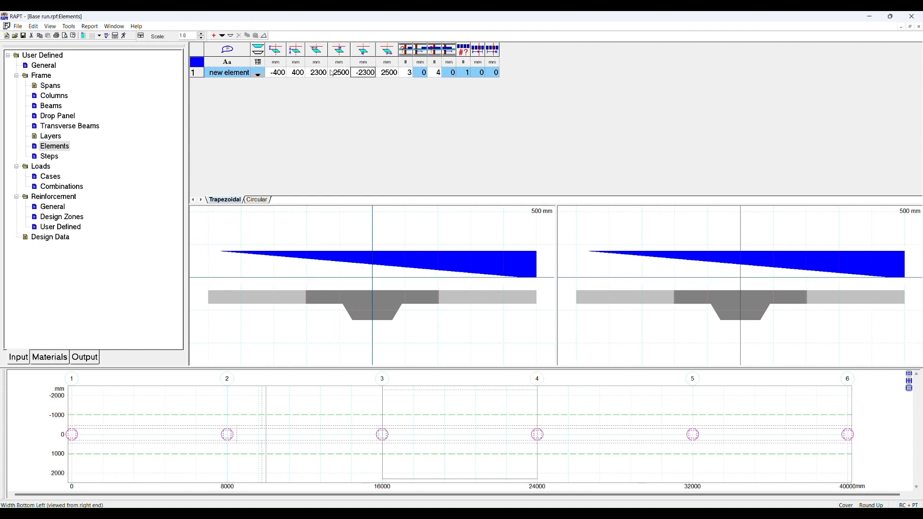
key(Left)
key(Left)
text(-2300)
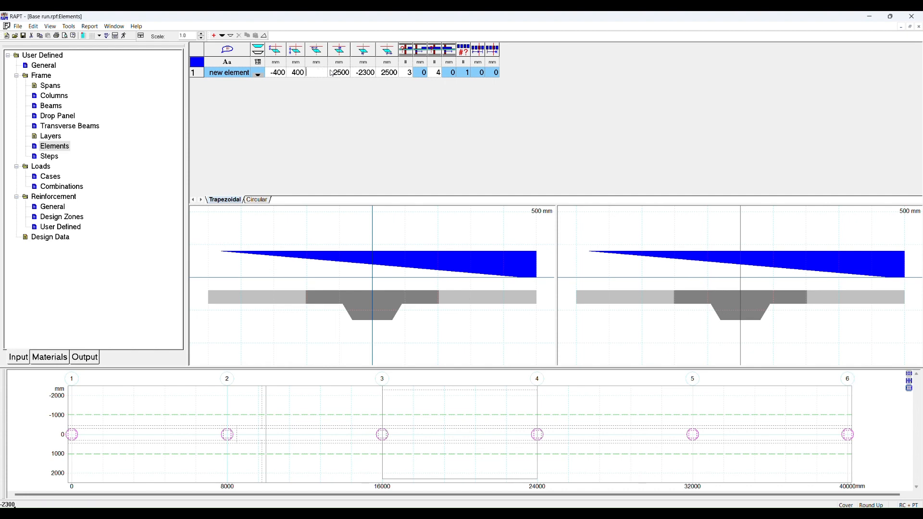
key(Return)
key(Right)
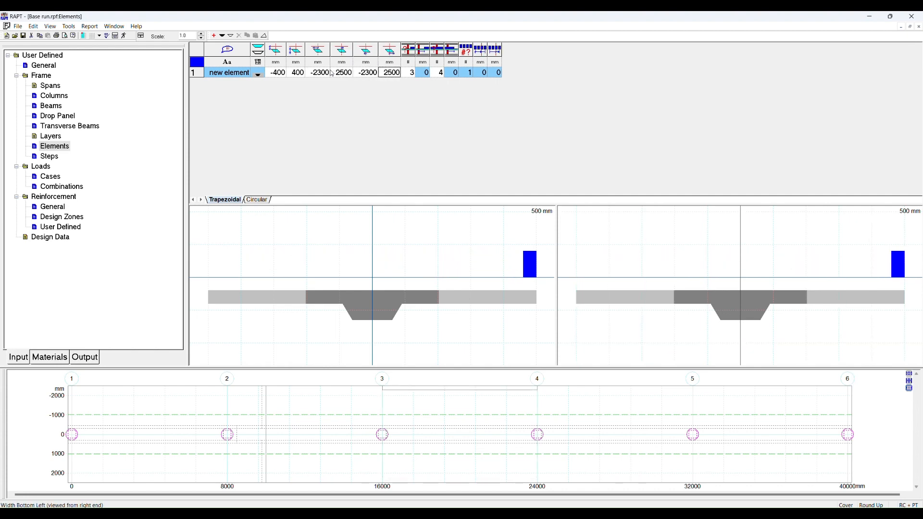
Set the element depth to 600 mm and display the cross-section at a point between columns 3 and 4
key(Left)
key(Left)
key(Left)
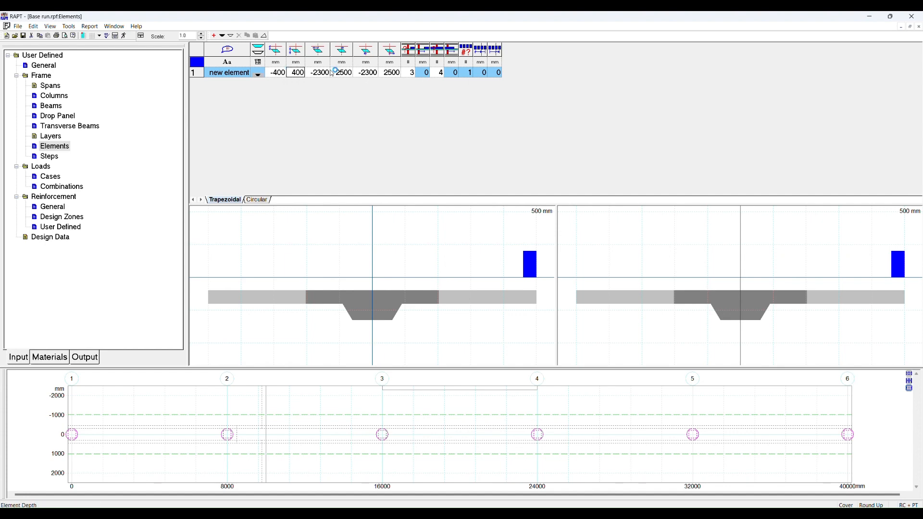
text(600)
key(Right)
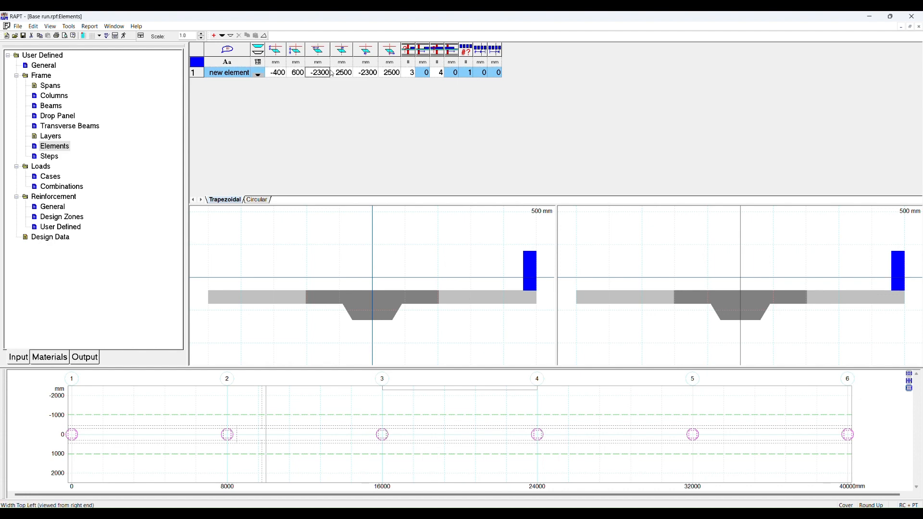
click(477, 276)
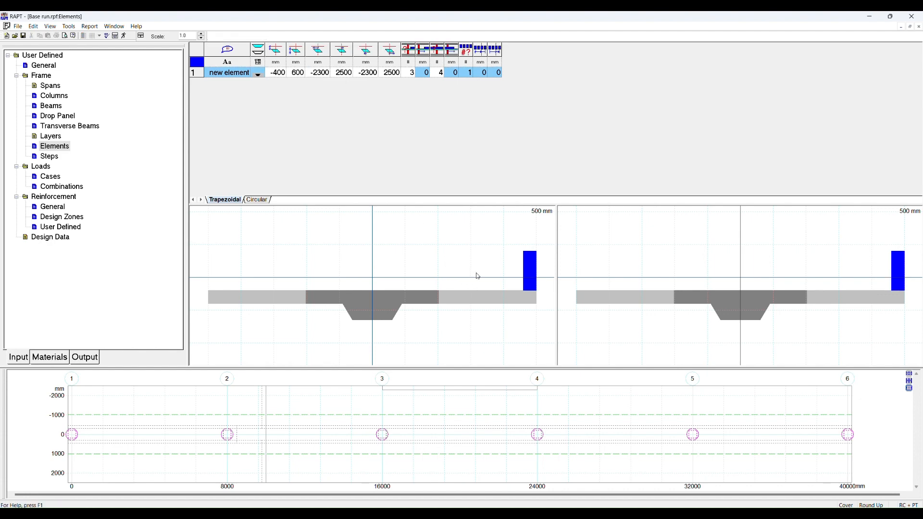
click(454, 437)
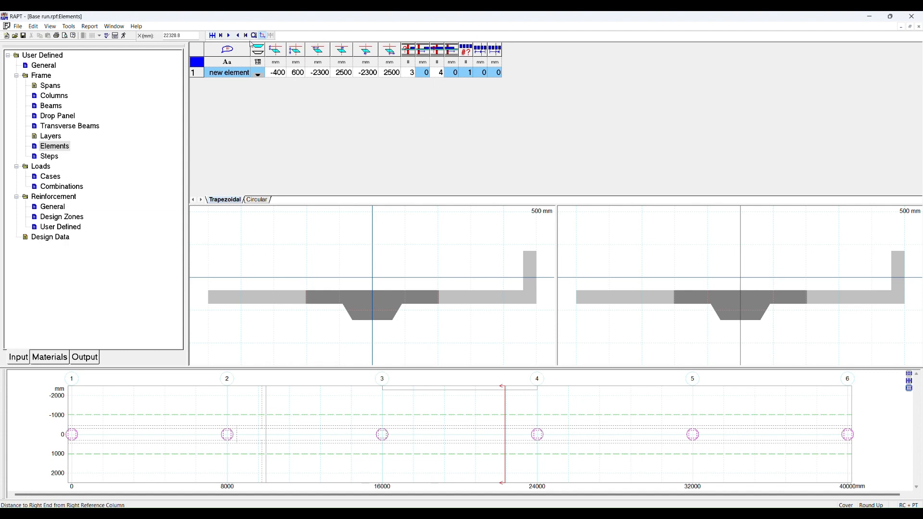
Graphically reshape the upstand into a sloped trapezium about 202 mm high, with top width about 436 mm and bottom width about 1002 mm
click(196, 71)
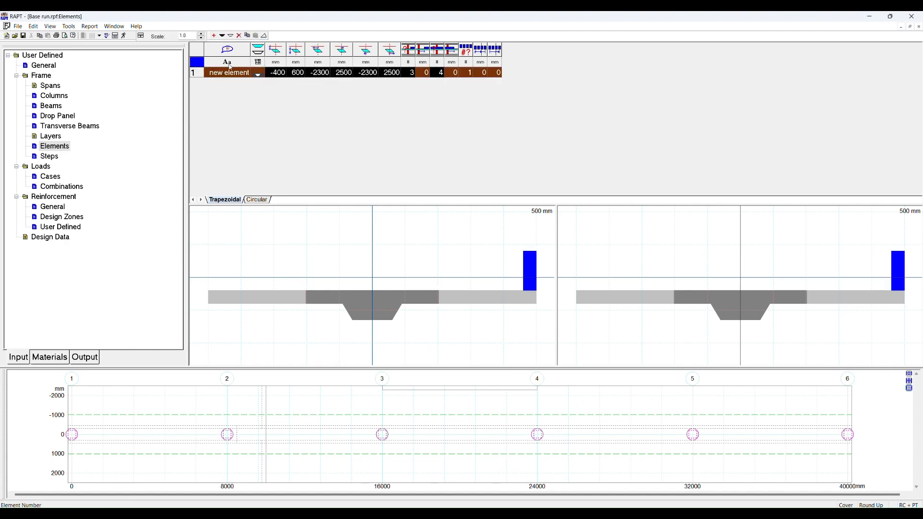
click(265, 36)
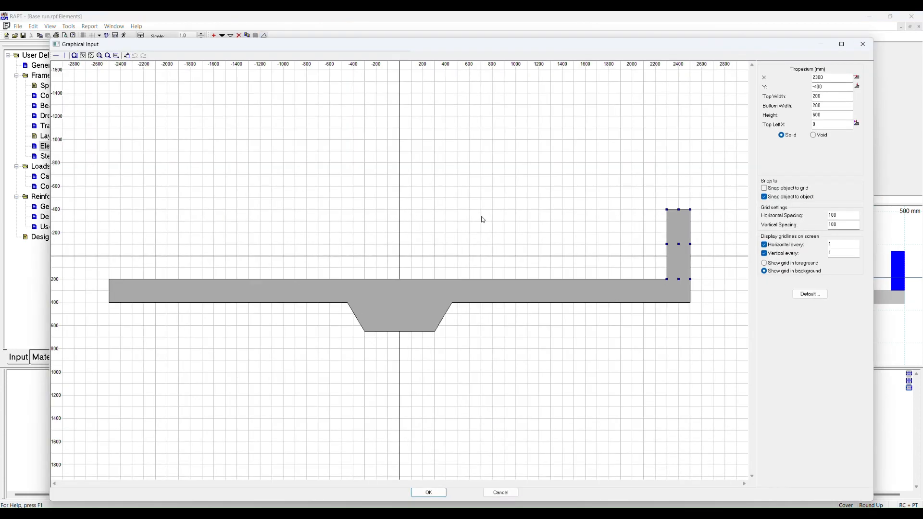
drag(679, 230, 503, 279)
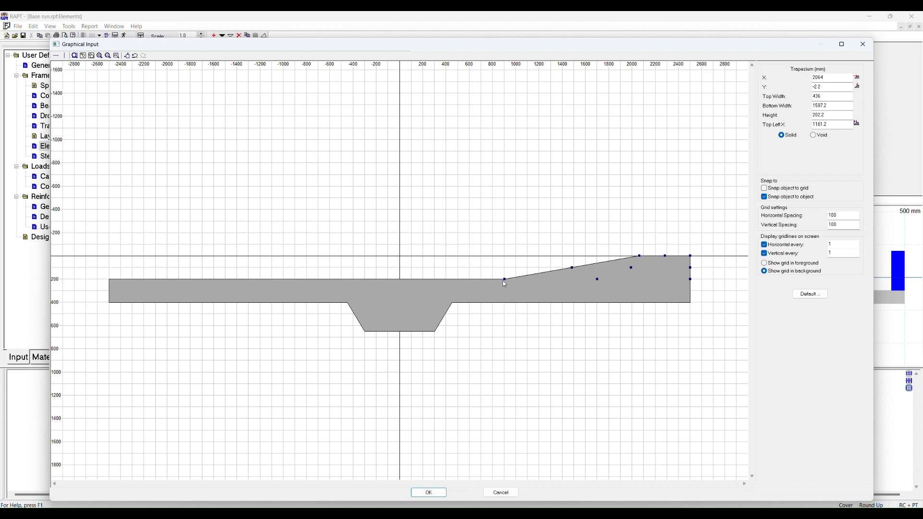
drag(504, 280, 572, 279)
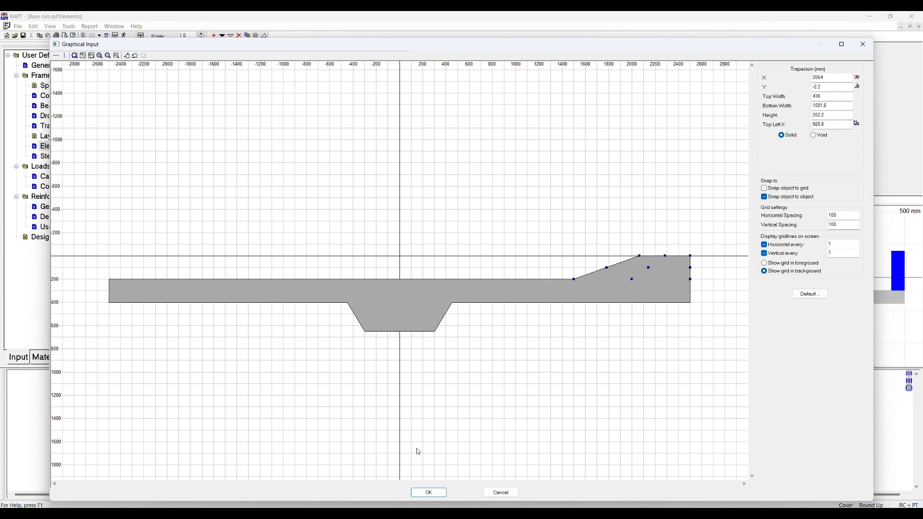
click(428, 492)
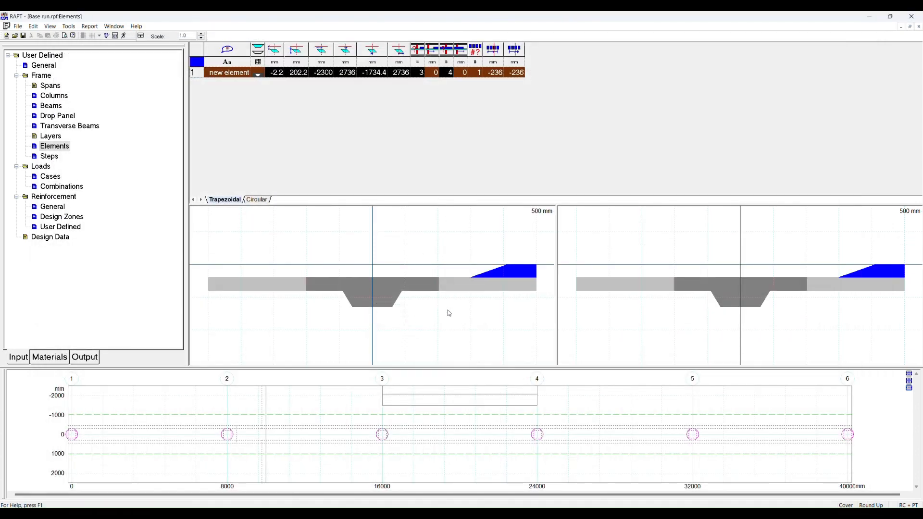
Examine the Flexural Design Service text output for Span 3, including the gross inertia and stress results
click(90, 362)
scroll(178, 259, down, 5)
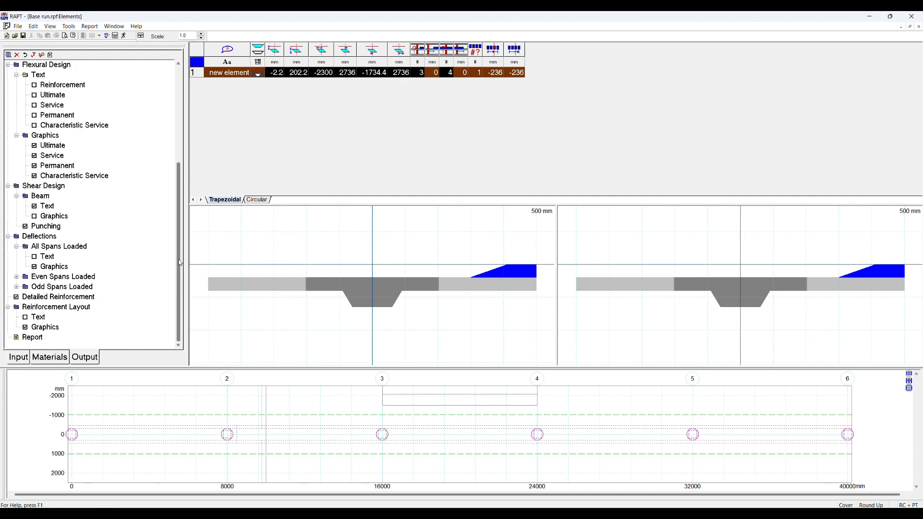
scroll(180, 259, up, 5)
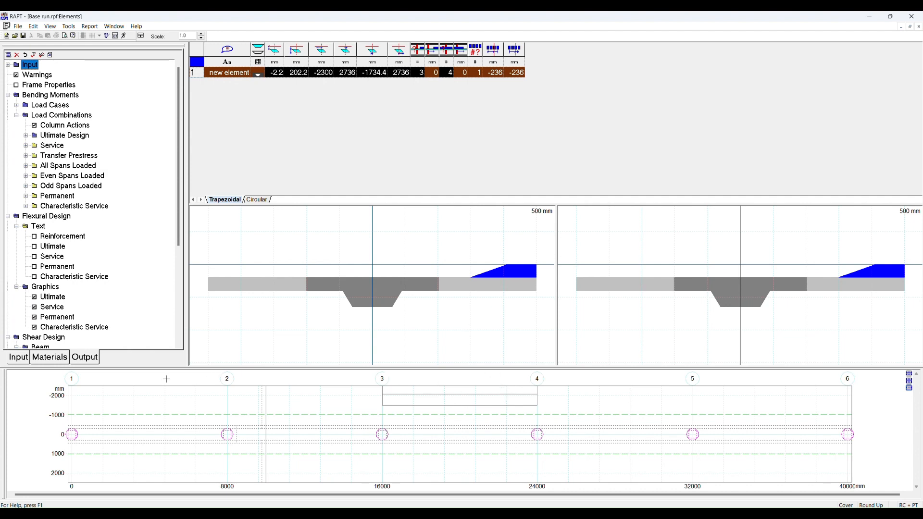
click(50, 256)
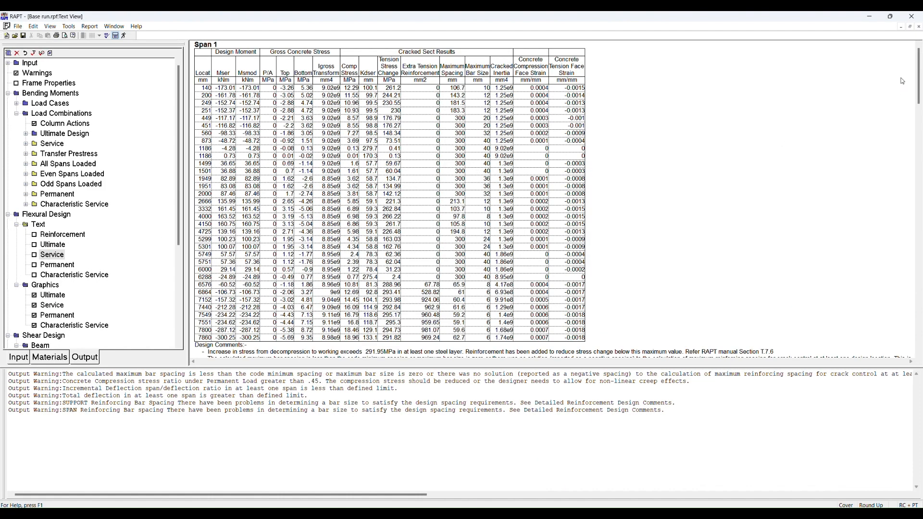
drag(918, 70, 913, 192)
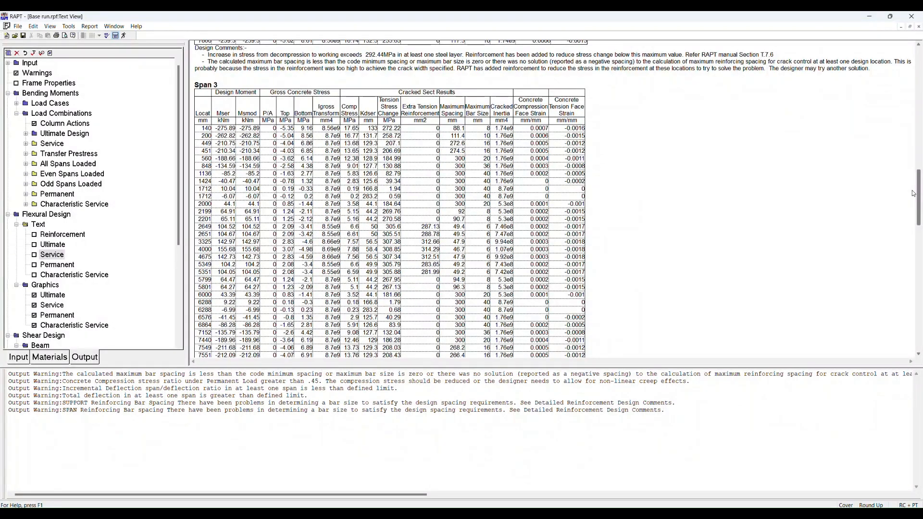
scroll(913, 193, down, 2)
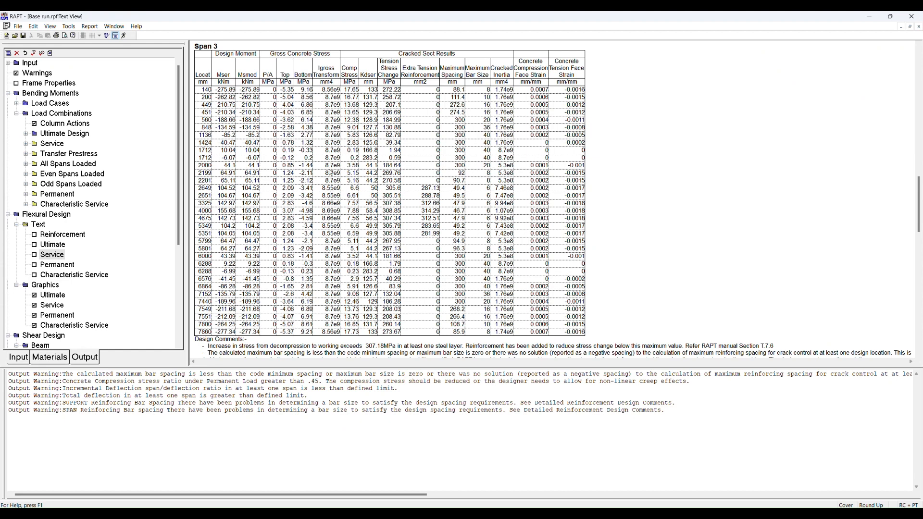
mouse_move(918, 212)
mouse_down()
mouse_move(919, 225)
mouse_move(920, 163)
mouse_move(920, 251)
mouse_move(920, 149)
mouse_move(920, 208)
mouse_up()
Graphically move the trapezium over the beam to X about -36.5 mm and review the Span 3 service results
click(21, 363)
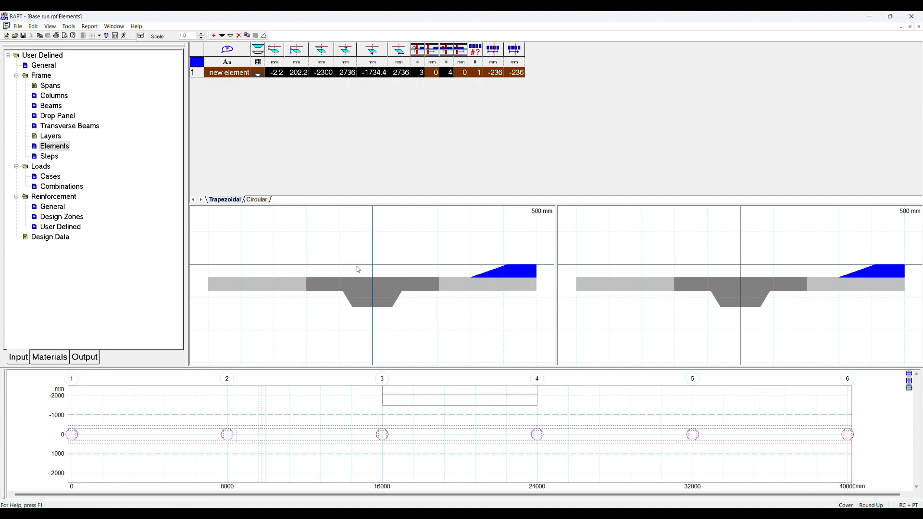
click(265, 36)
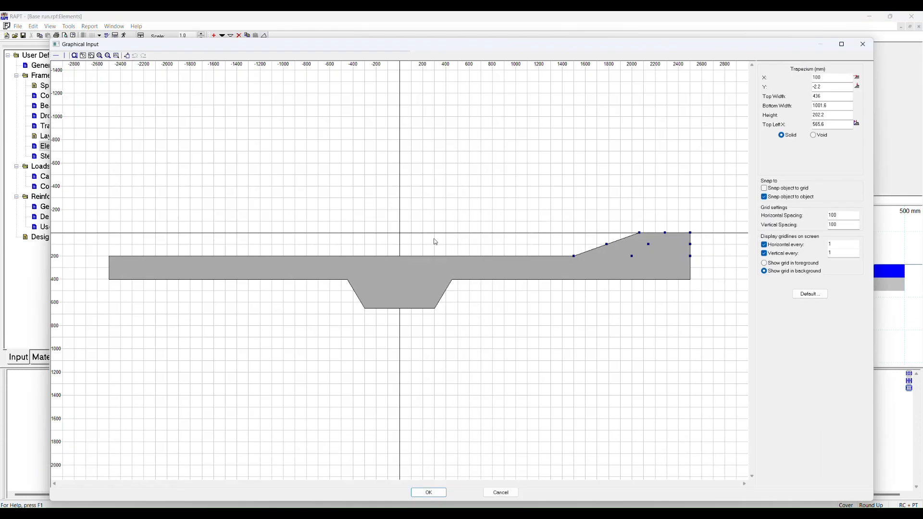
mouse_move(433, 239)
mouse_down()
mouse_move(410, 238)
mouse_move(420, 246)
mouse_up()
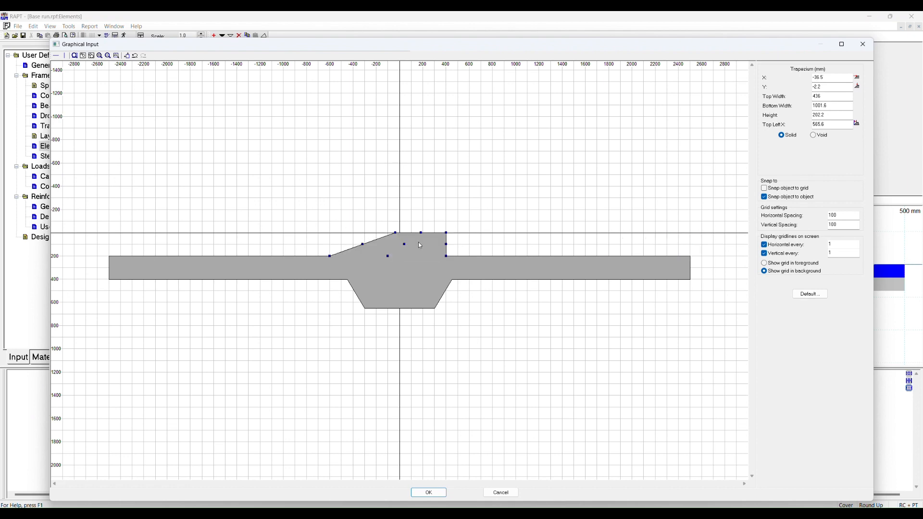
click(435, 196)
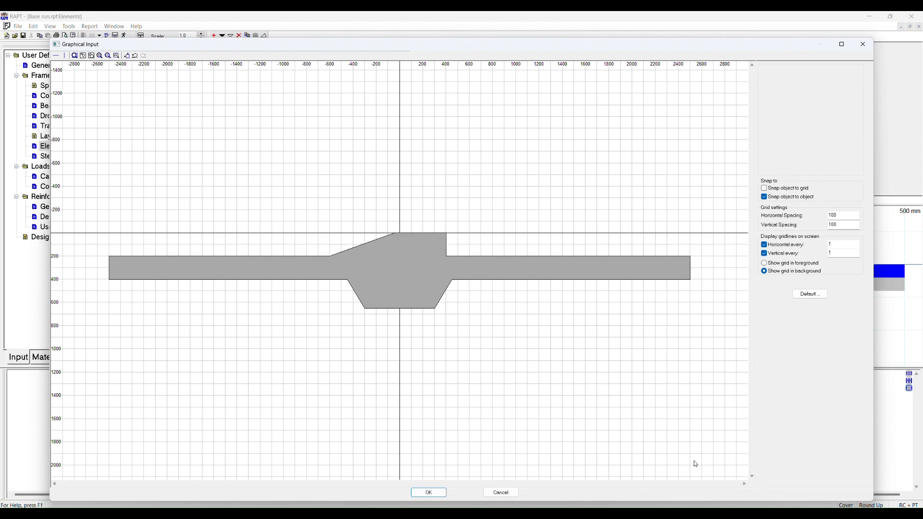
click(428, 492)
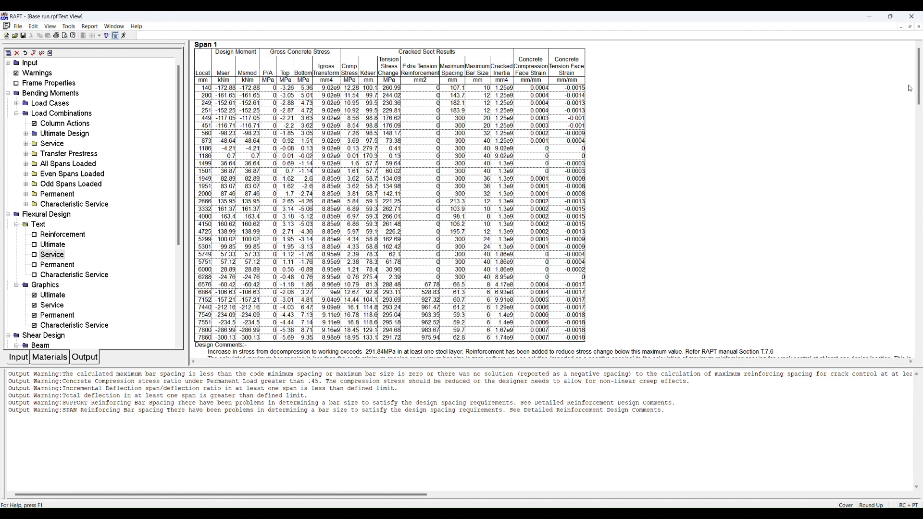
drag(917, 88, 916, 219)
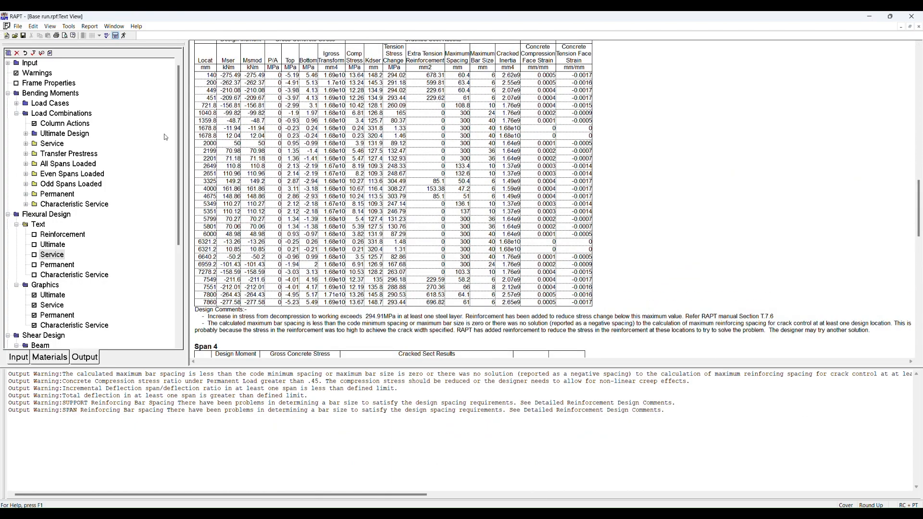
Graphically move the trapezium back to the slab's outer edge at X 2064 mm
click(20, 360)
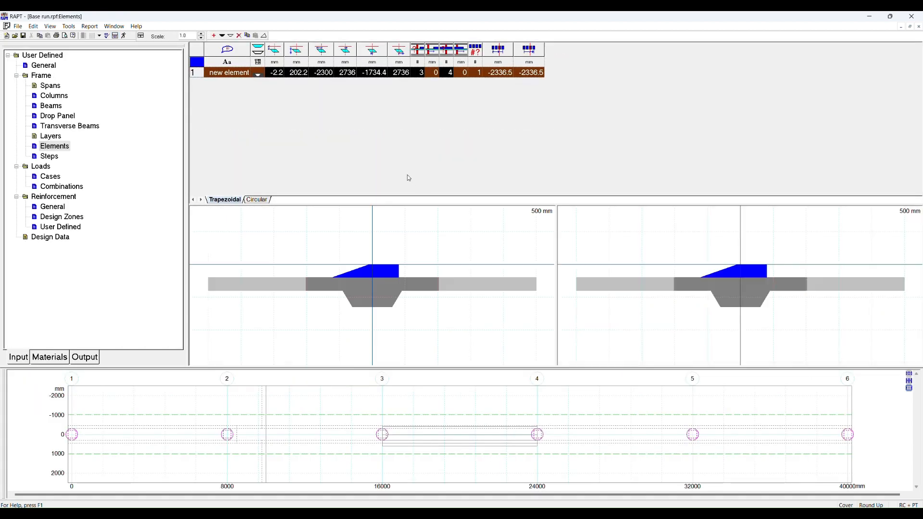
double_click(384, 274)
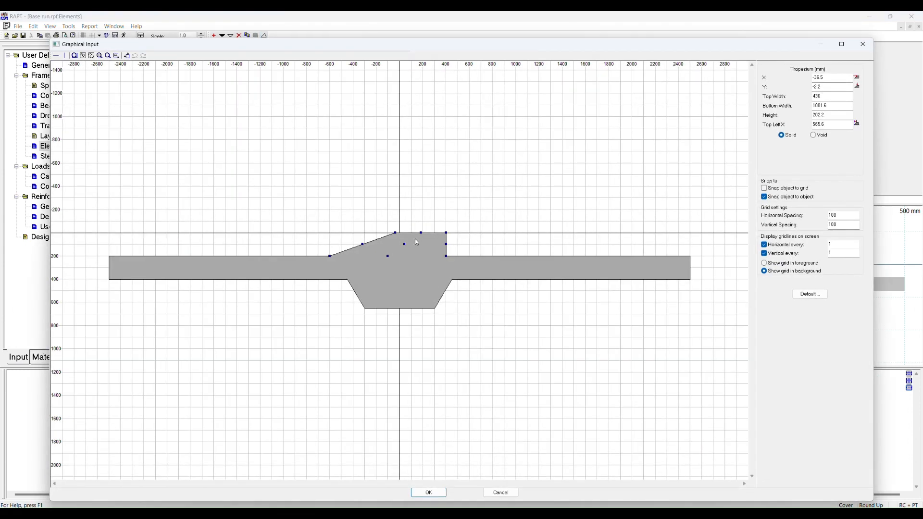
drag(416, 242, 668, 242)
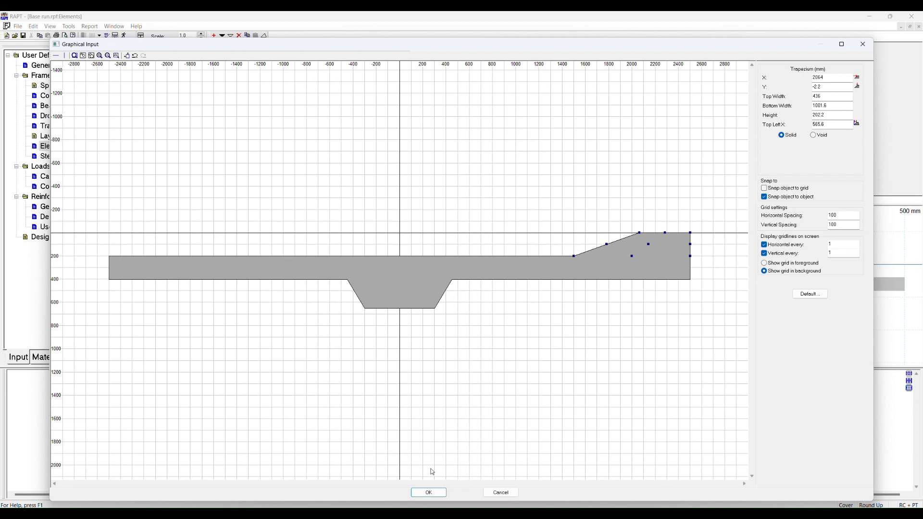
click(428, 492)
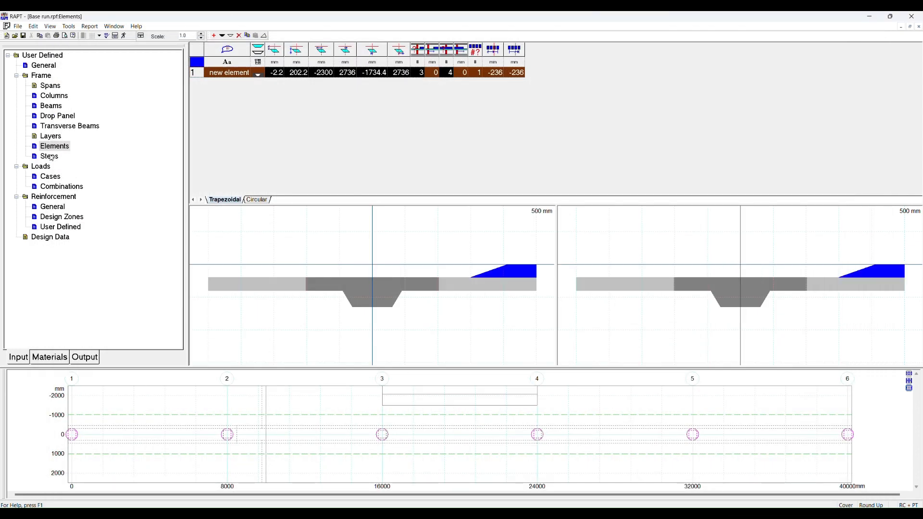